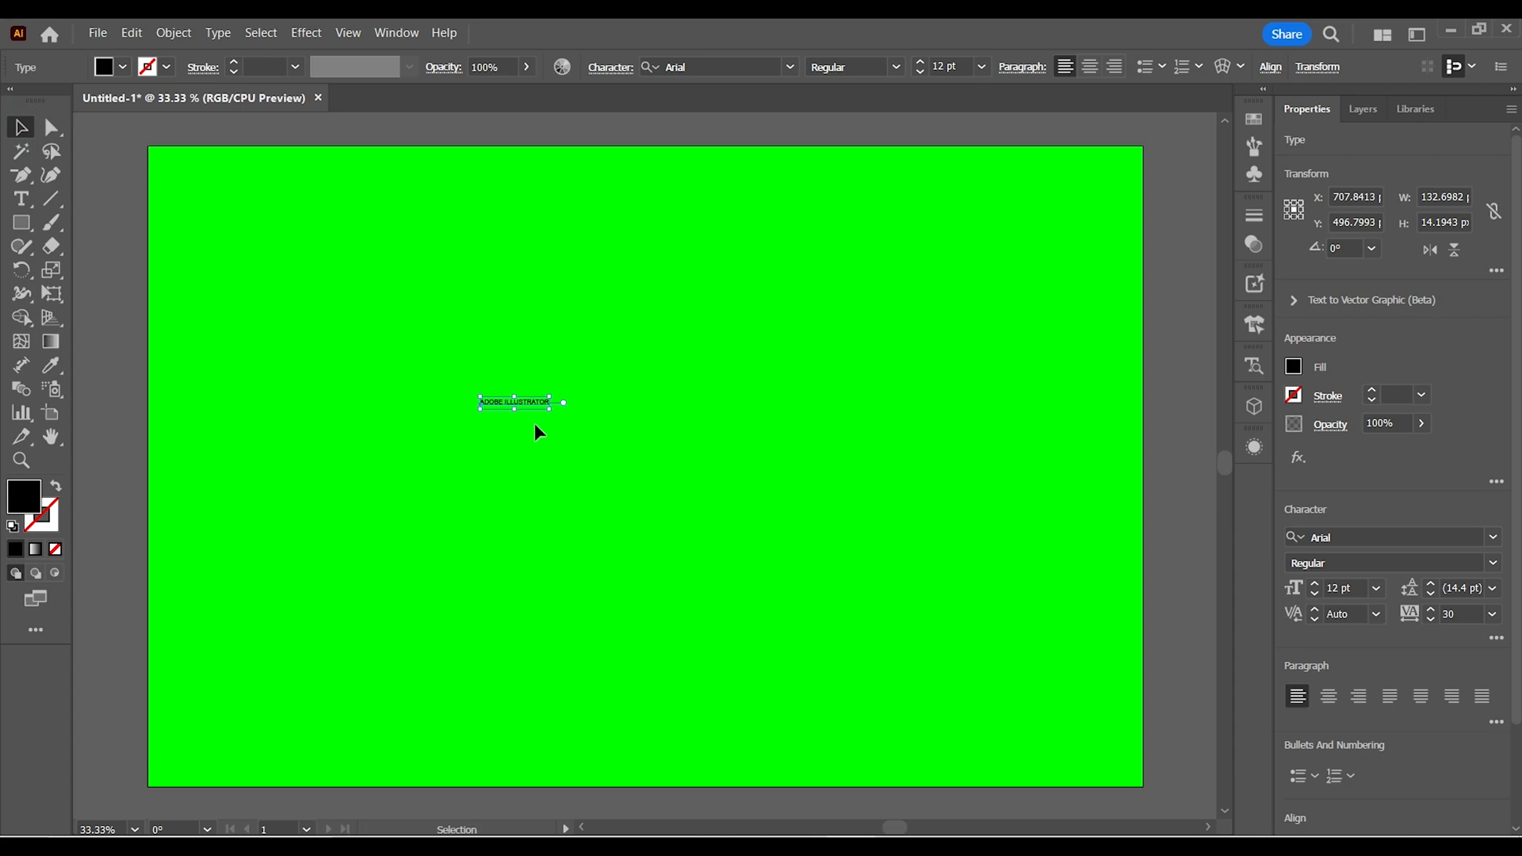
# - Enlarge the ADOBE ILLUSTRATOR text to about 101 pt and reposition it in the upper part of the artboard
pyautogui.moveTo(547, 406); pyautogui.dragTo(1078, 652)
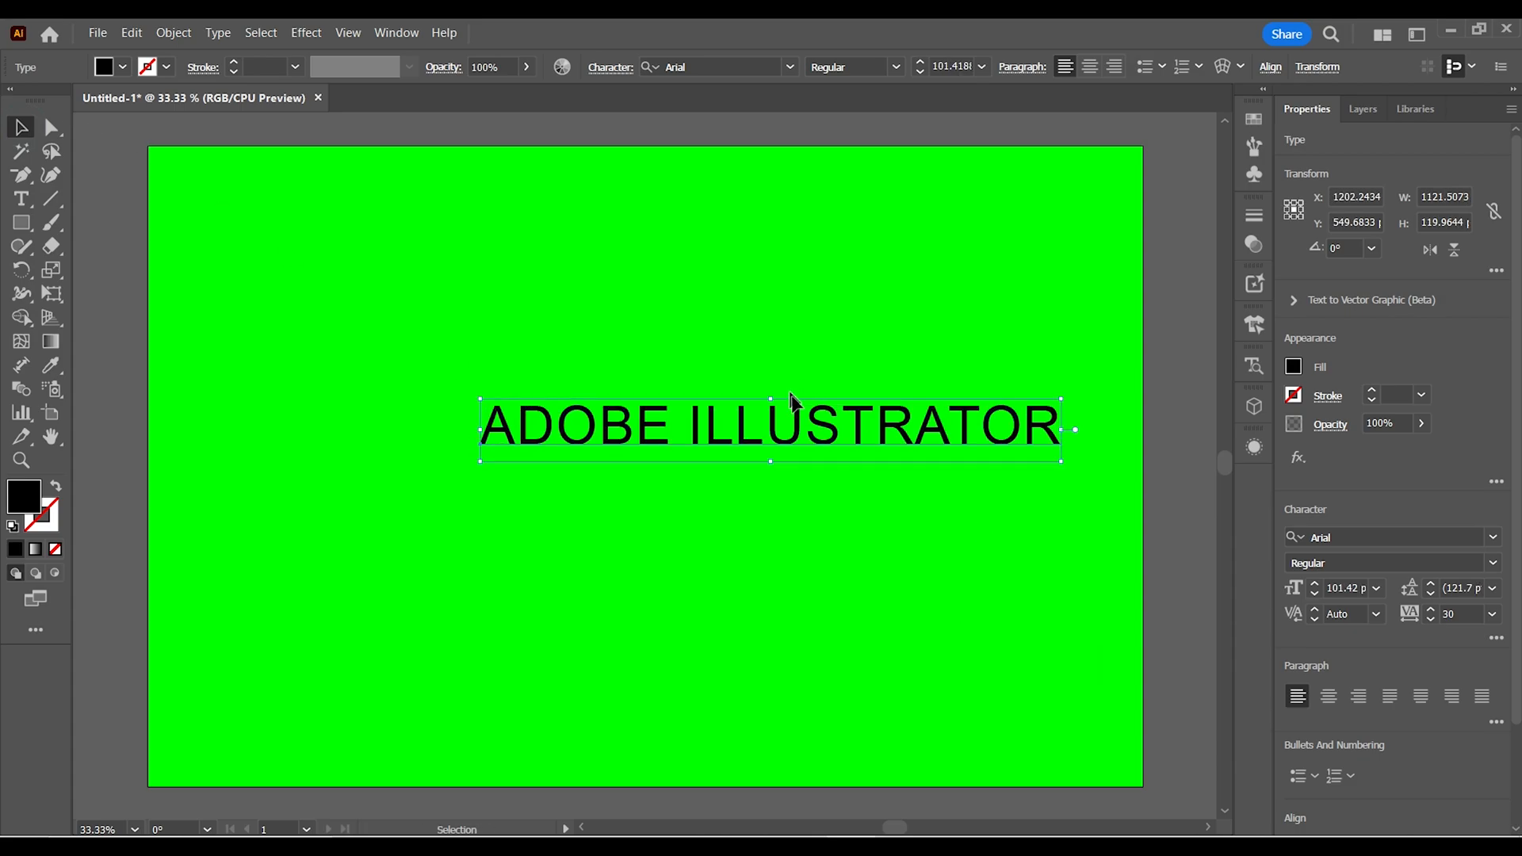
pyautogui.moveTo(825, 432); pyautogui.dragTo(685, 391)
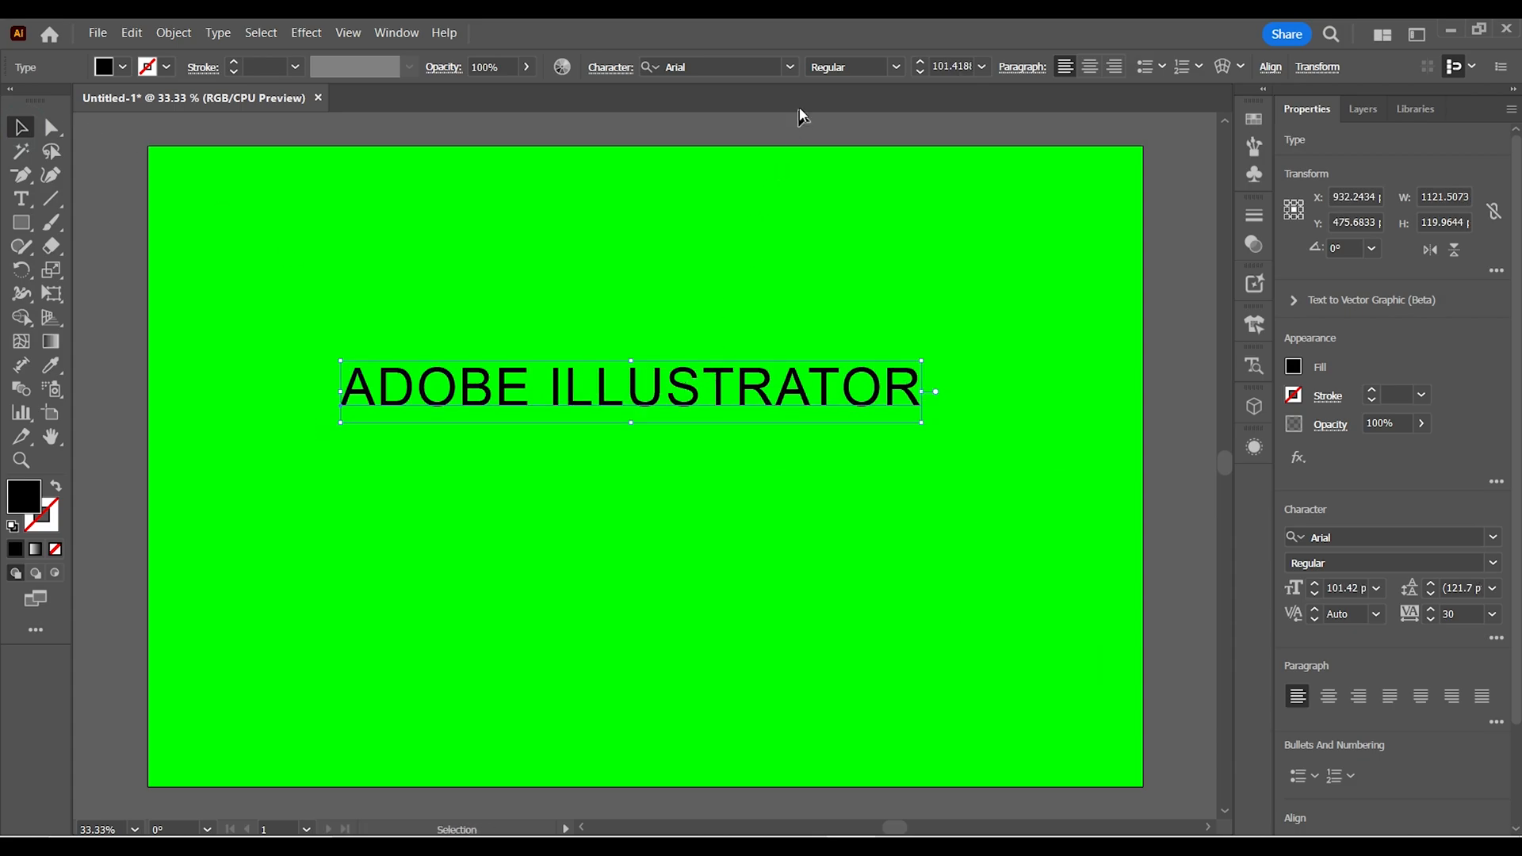
pyautogui.click(610, 68)
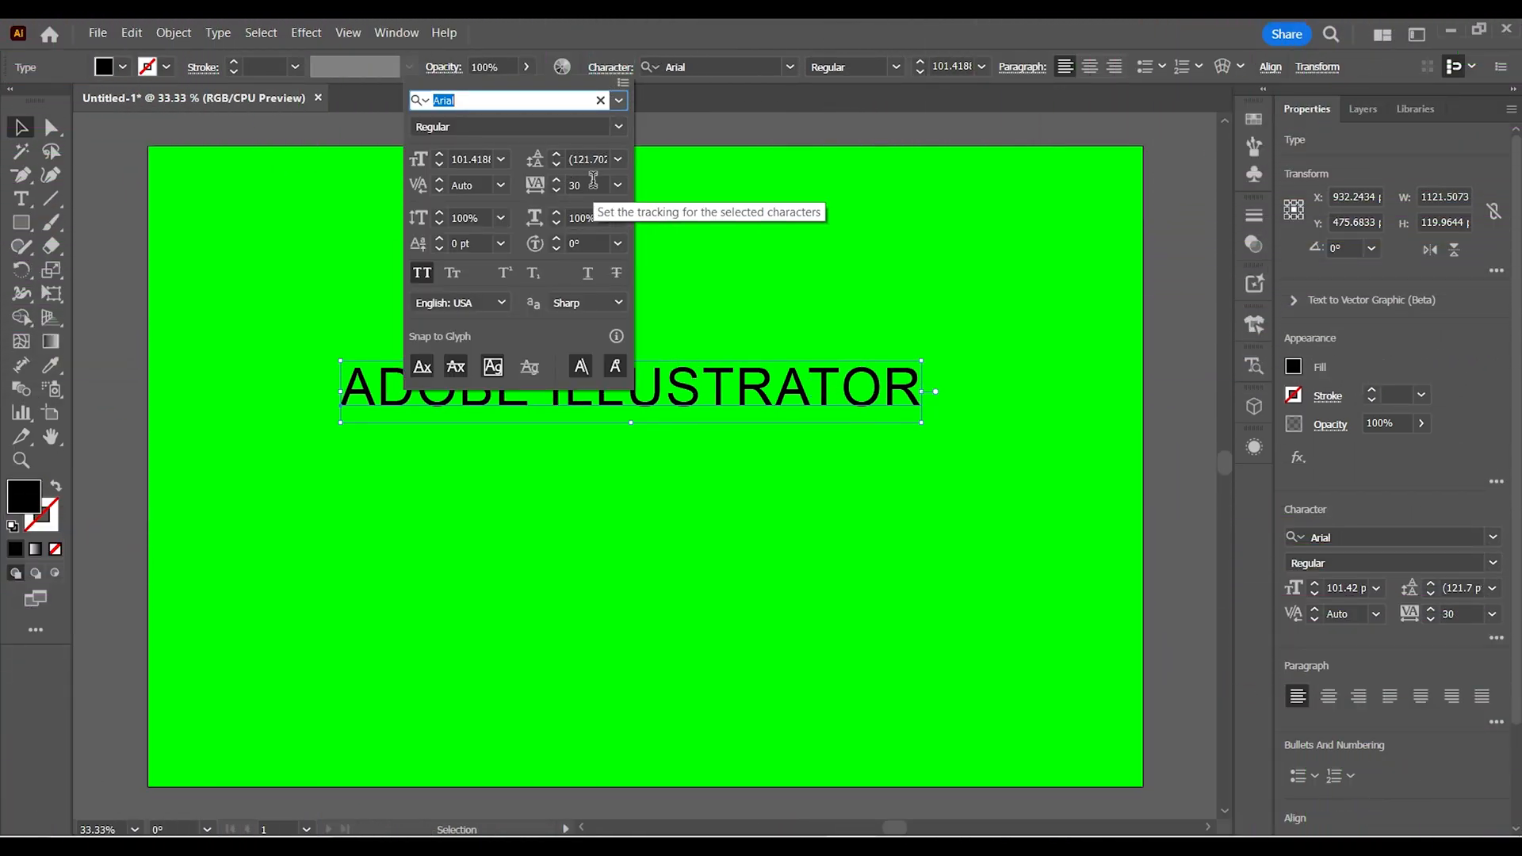
pyautogui.click(806, 231)
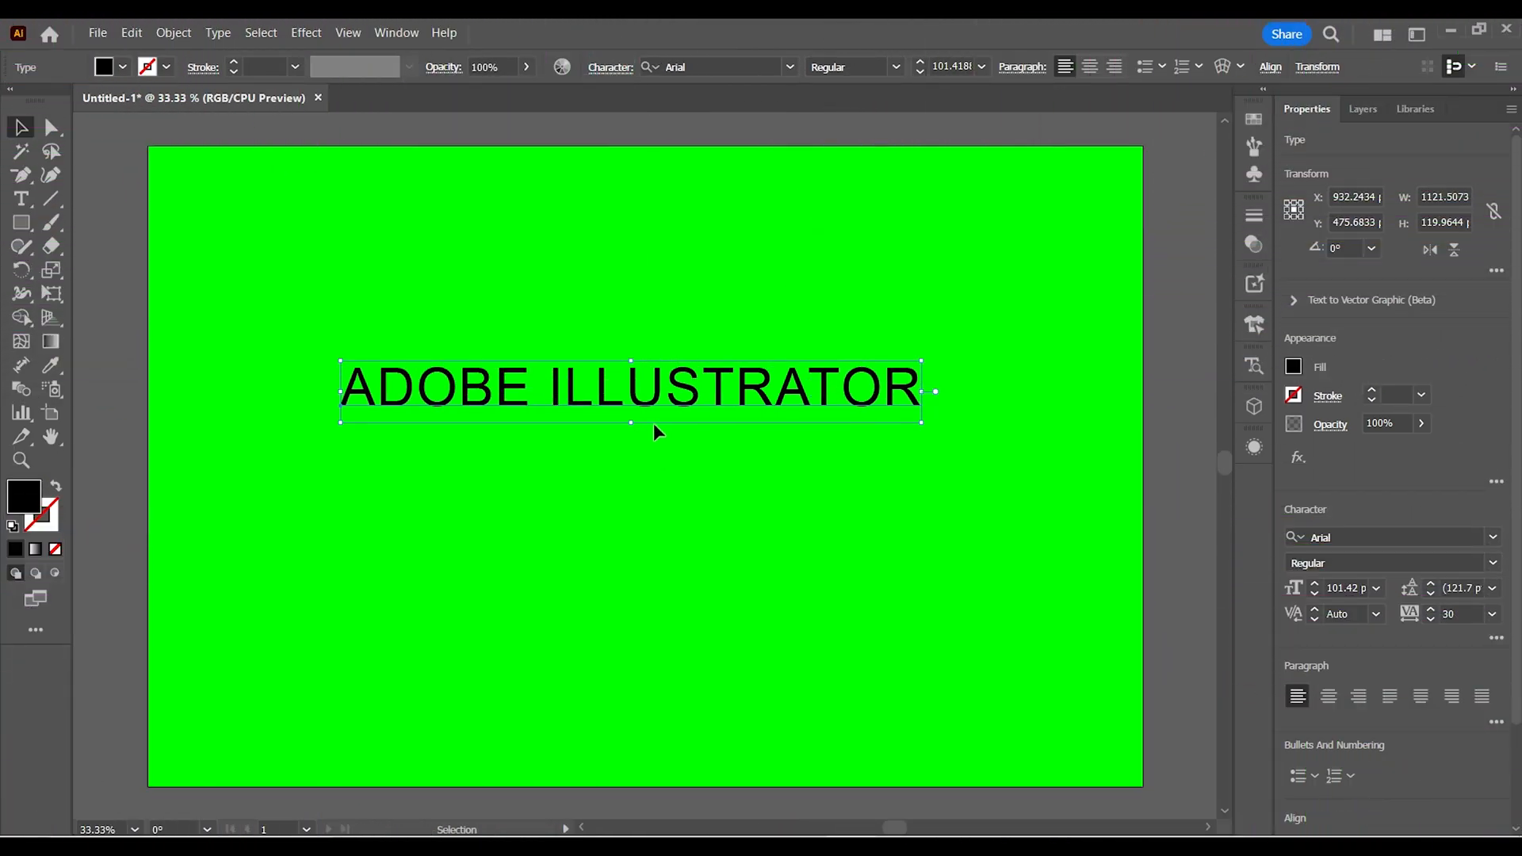
pyautogui.moveTo(718, 394); pyautogui.dragTo(709, 334)
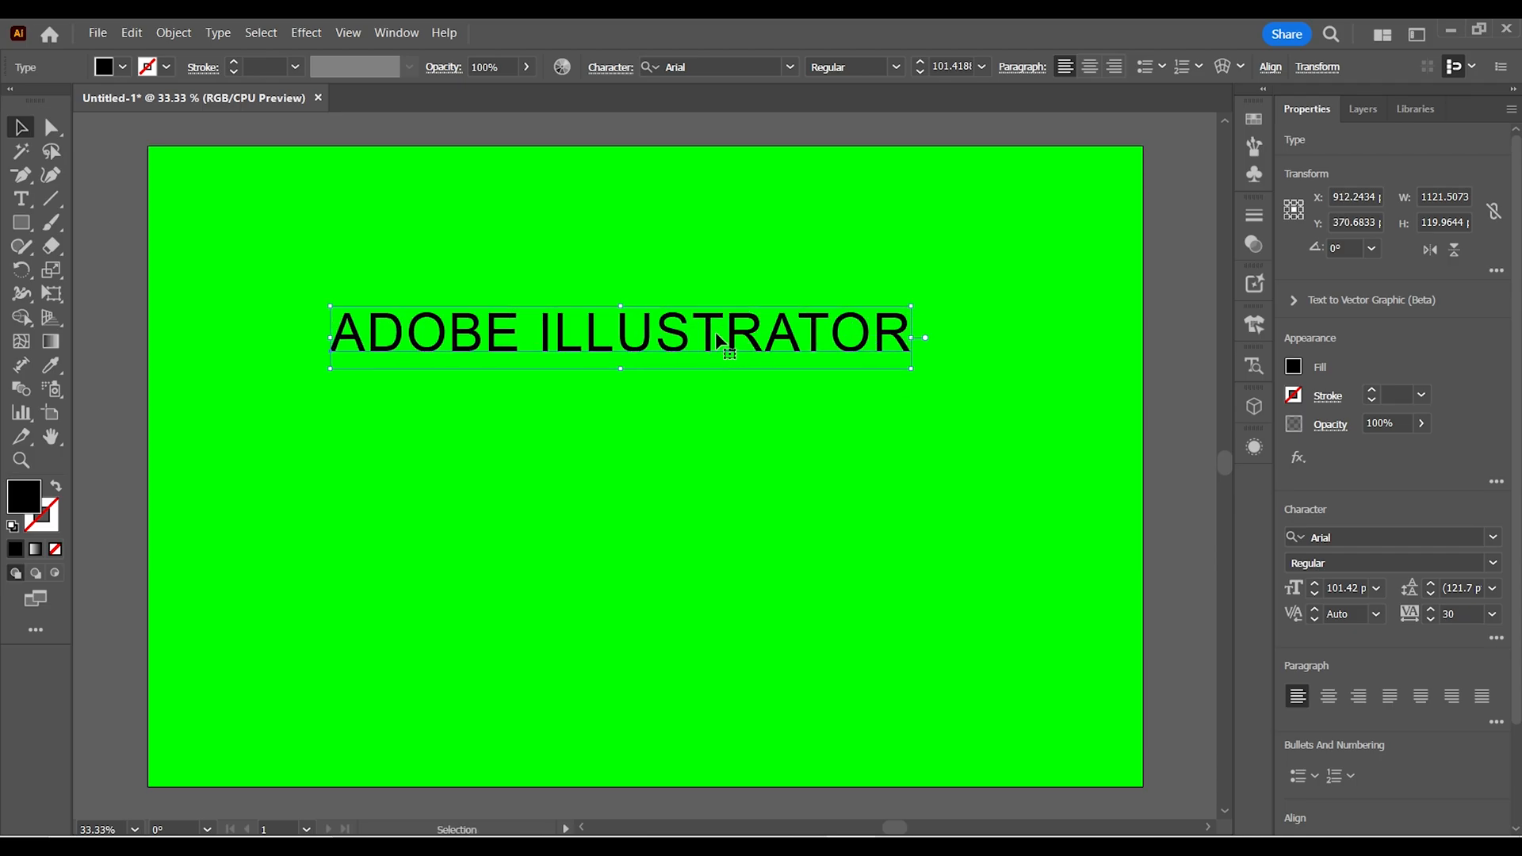
# - Convert the ADOBE ILLUSTRATOR text to outlines and shift it toward the artboard's left edge
pyautogui.rightClick(708, 339)
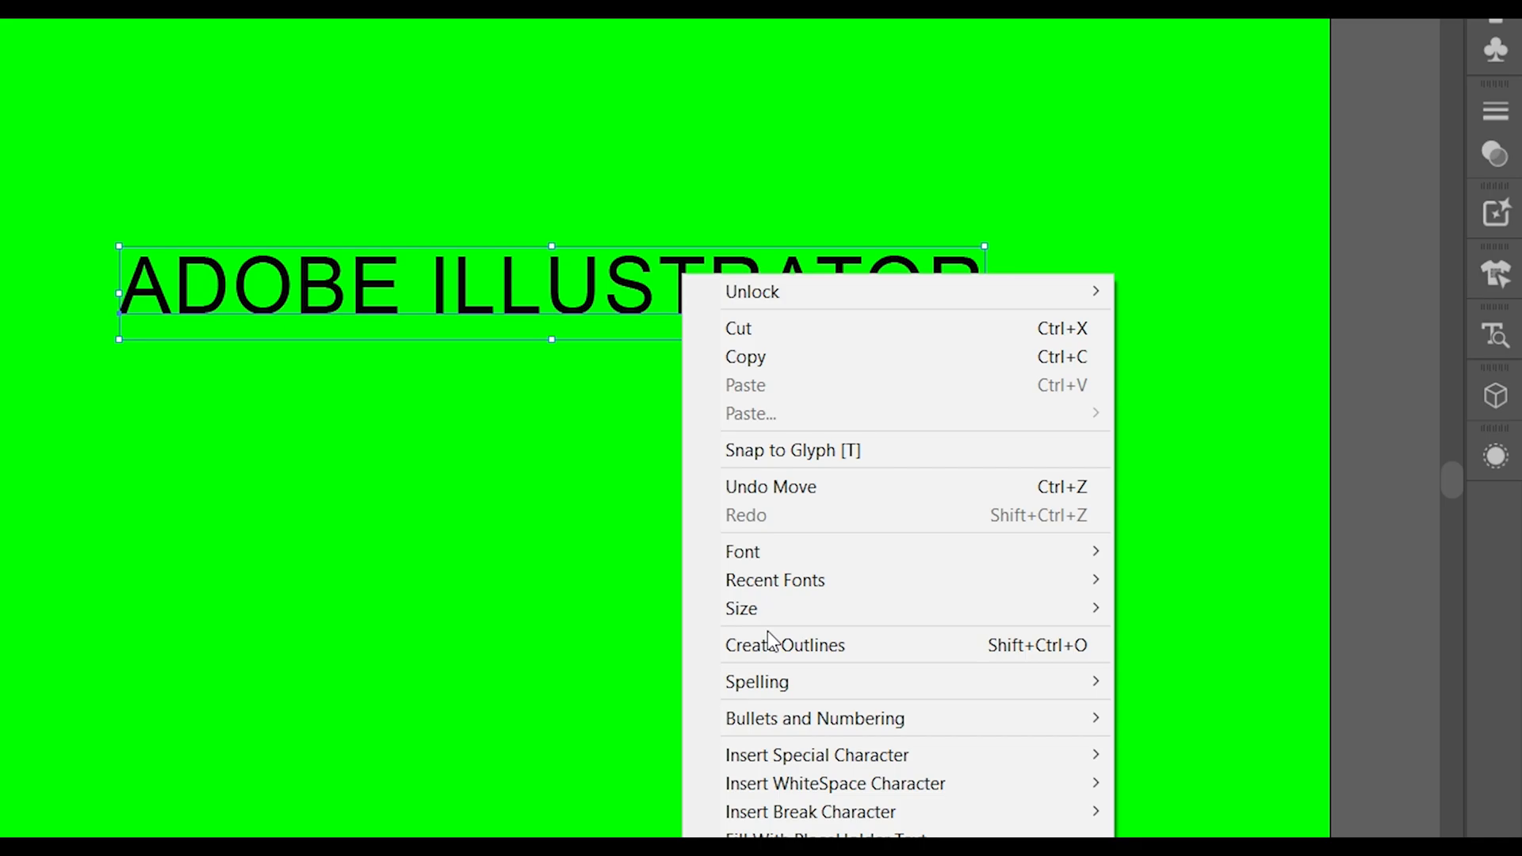
pyautogui.click(767, 571)
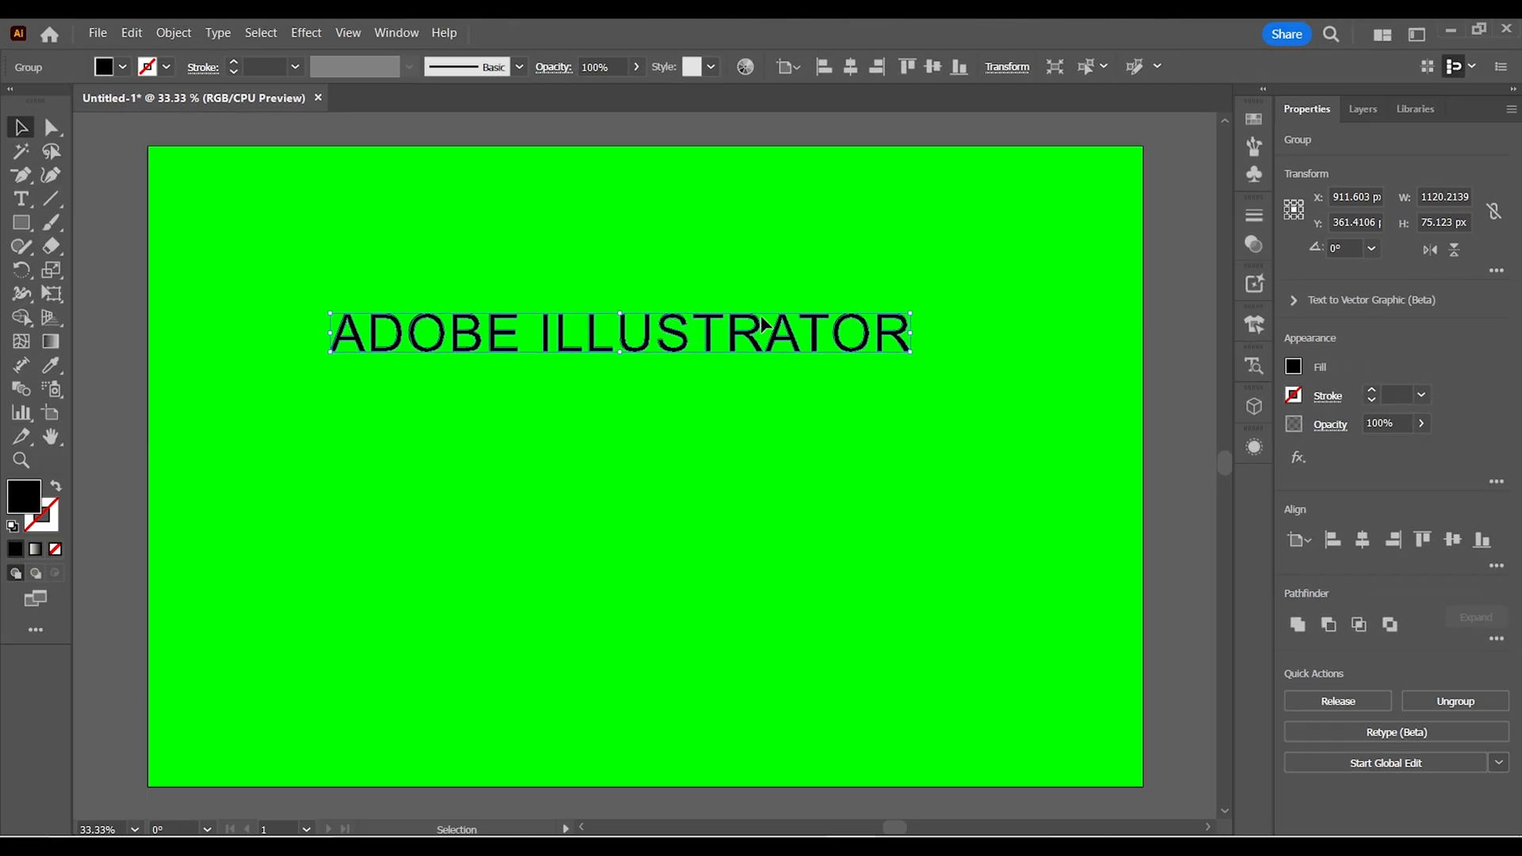
pyautogui.moveTo(830, 331); pyautogui.dragTo(739, 328)
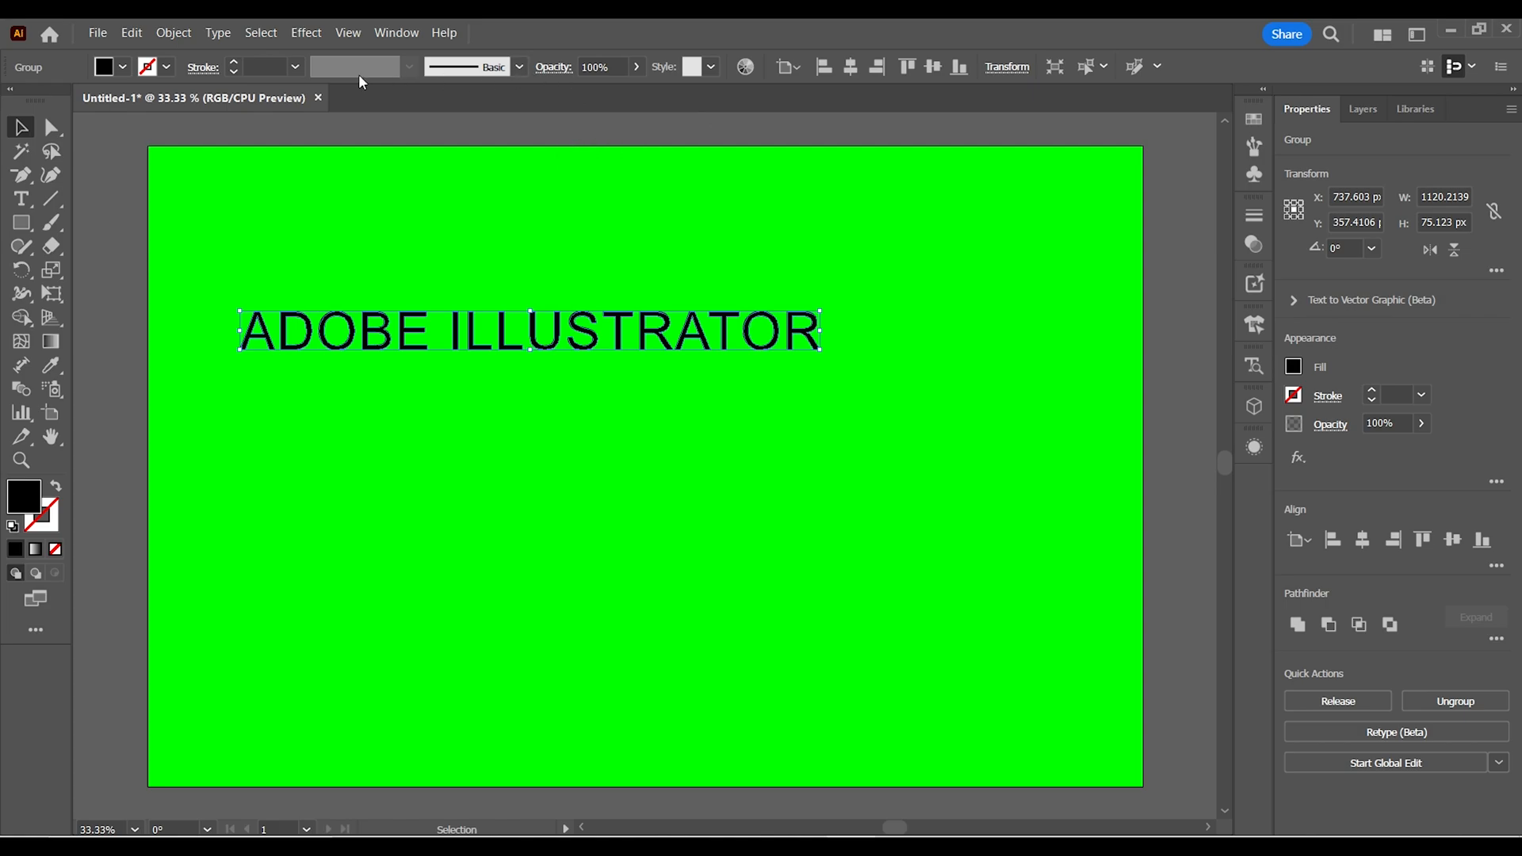
# - Fill the outlined lettering with white and move it straight up about 65 px
pyautogui.click(145, 67)
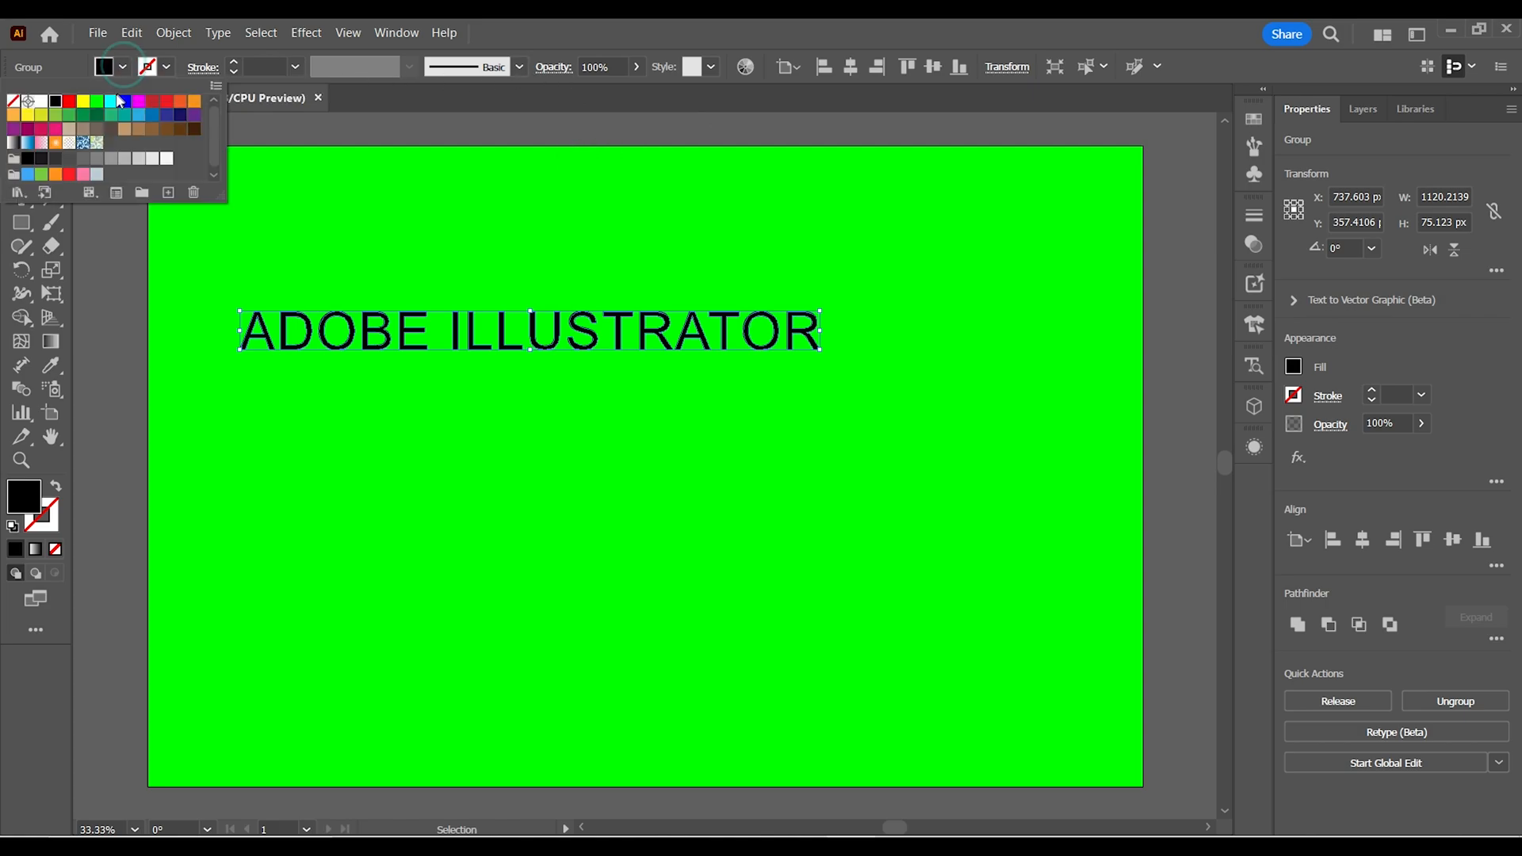
pyautogui.click(44, 102)
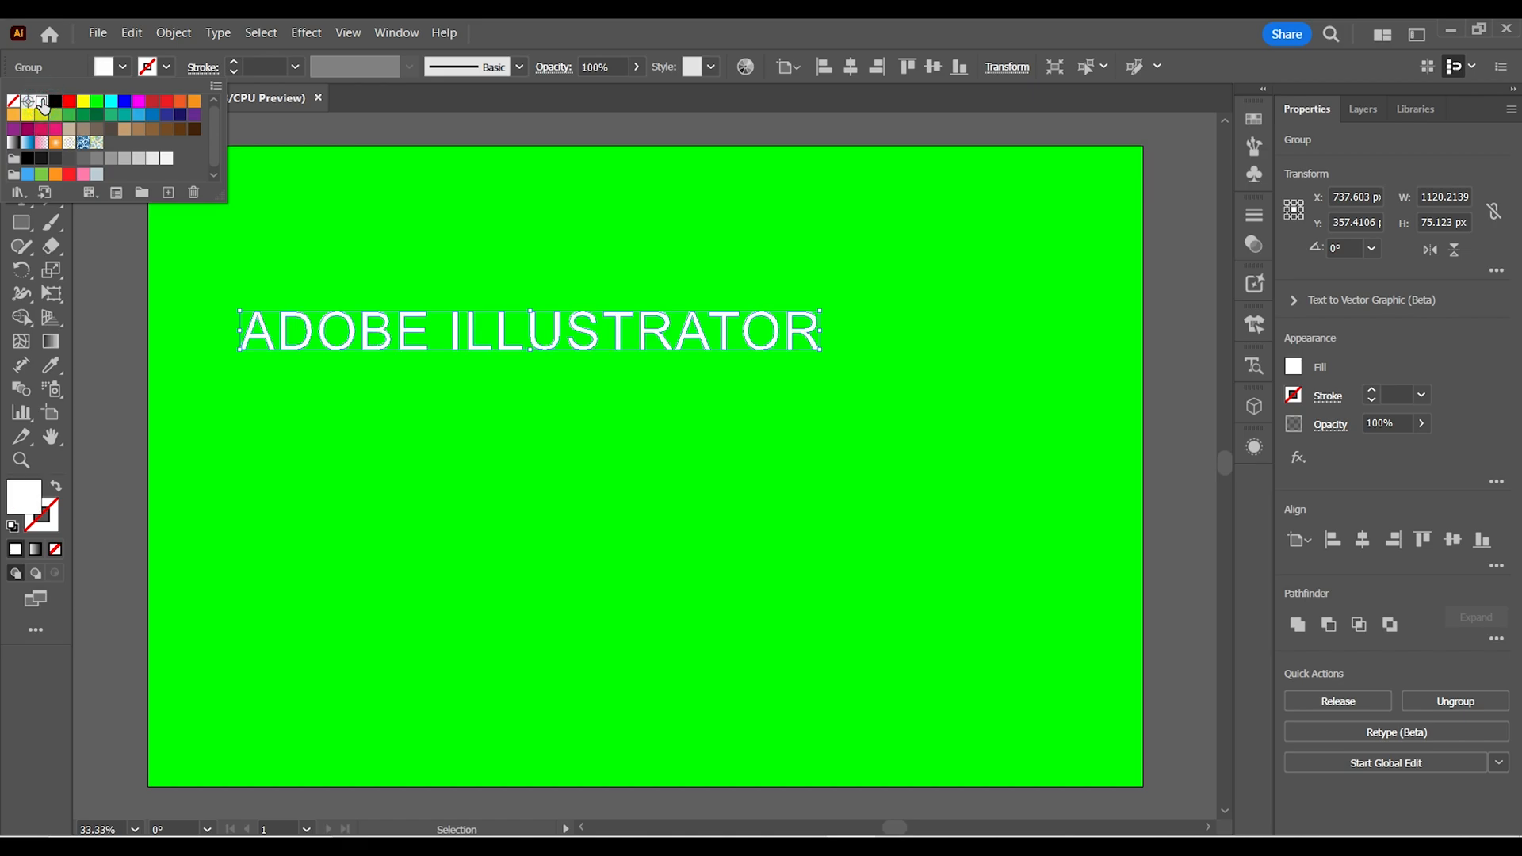
pyautogui.click(485, 223)
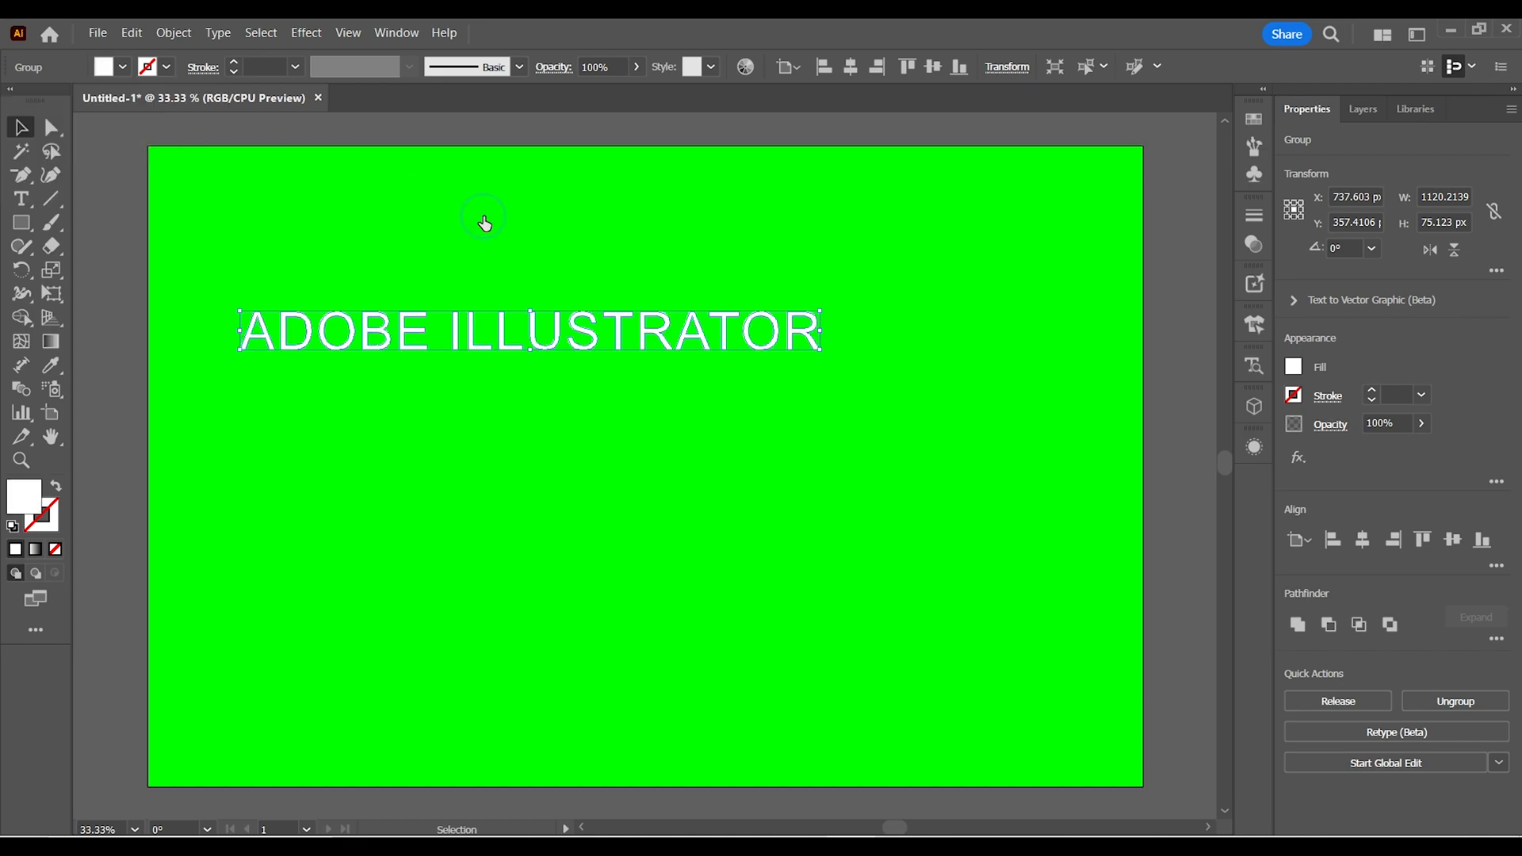
pyautogui.click(398, 218)
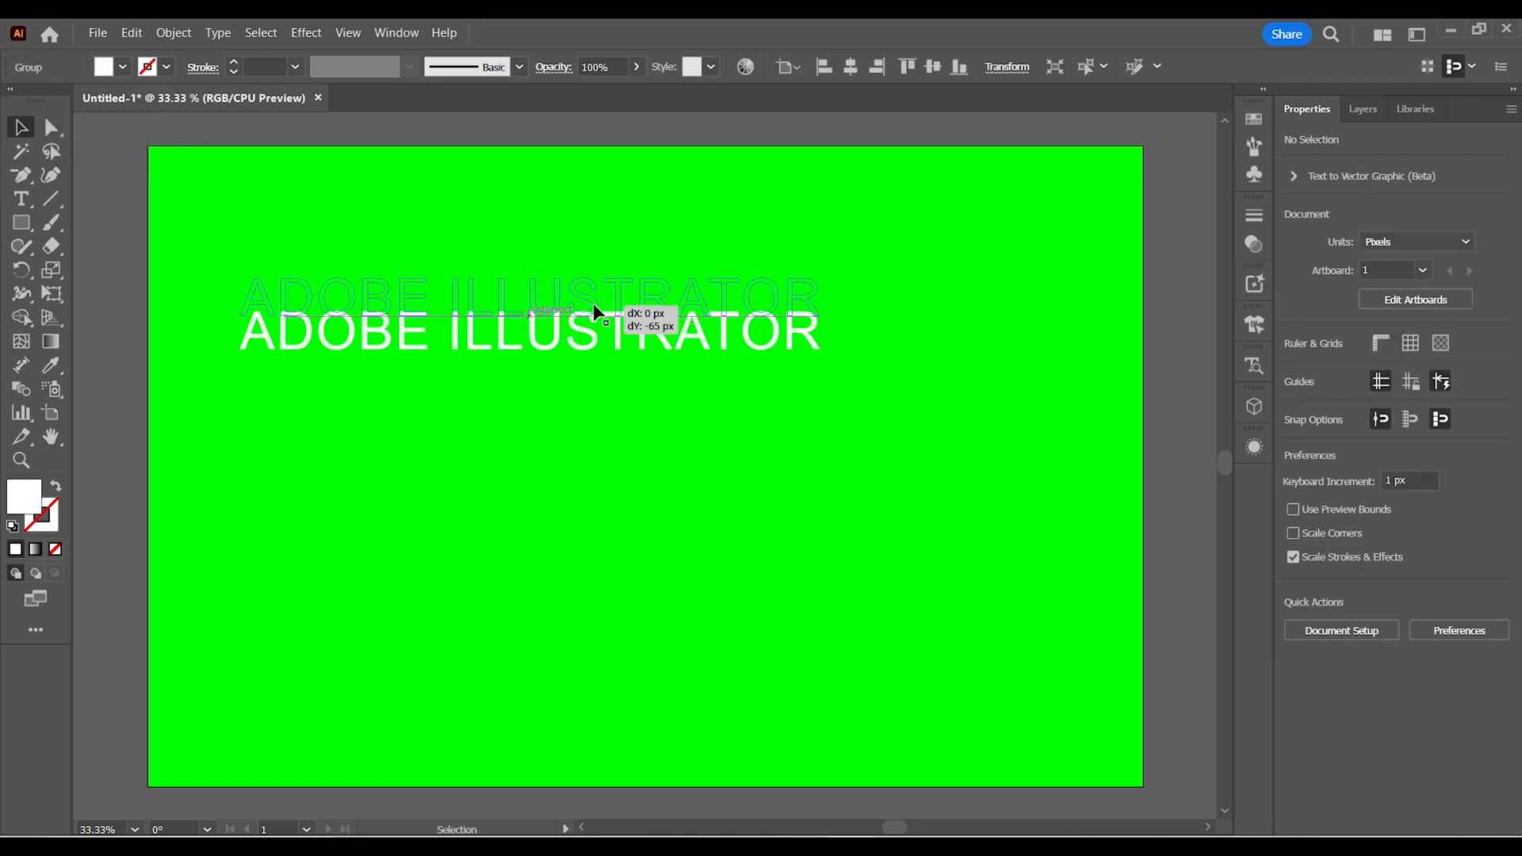
pyautogui.click(596, 327)
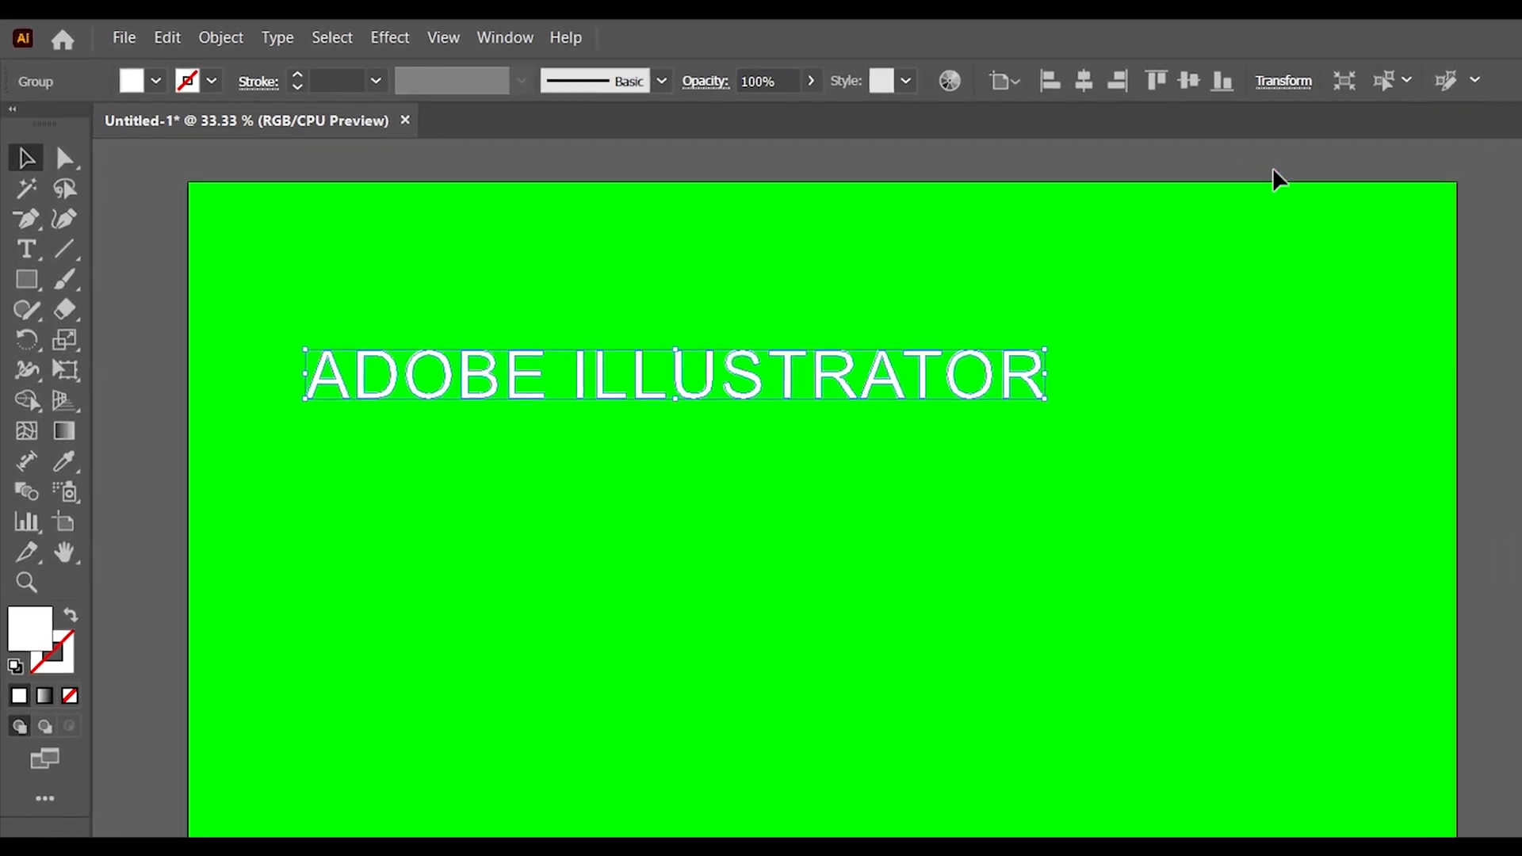
# - Create a new Pattern Brush from the white outlined lettering, keeping the default brush options
pyautogui.click(463, 35)
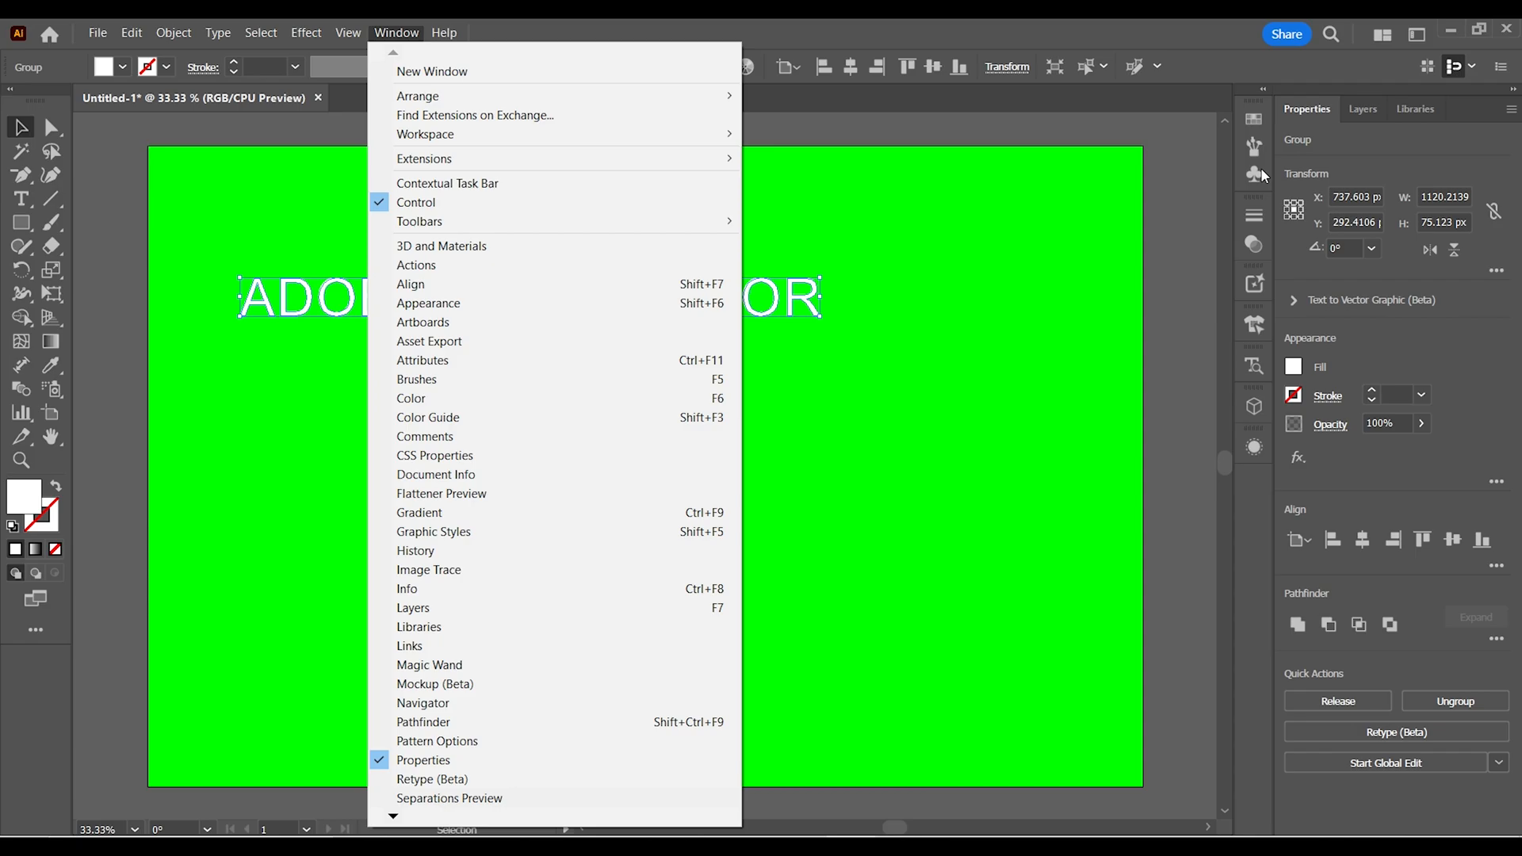
pyautogui.click(512, 379)
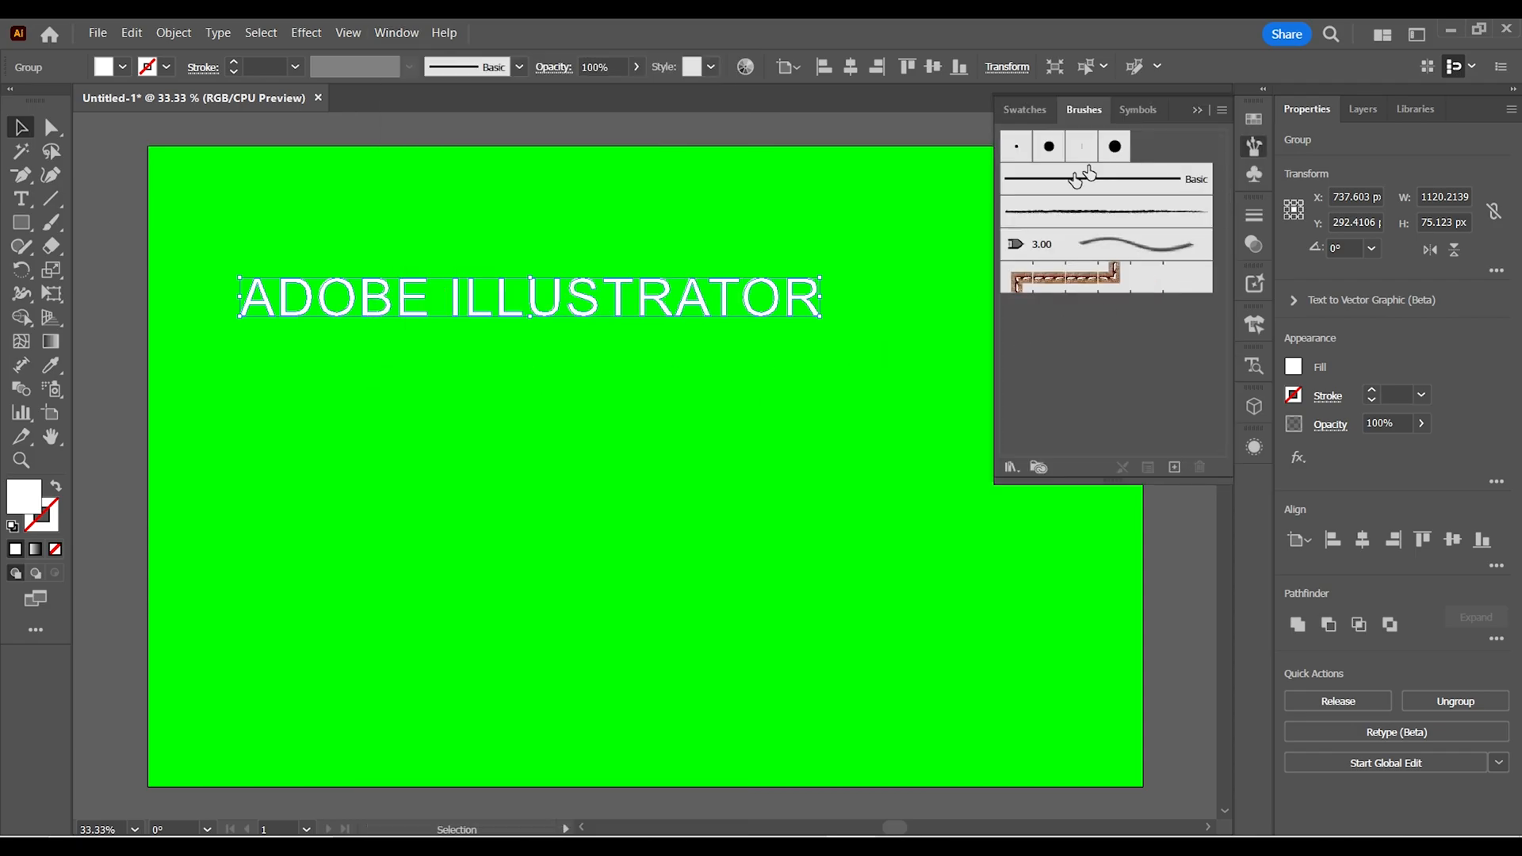
pyautogui.moveTo(615, 304); pyautogui.dragTo(1092, 336)
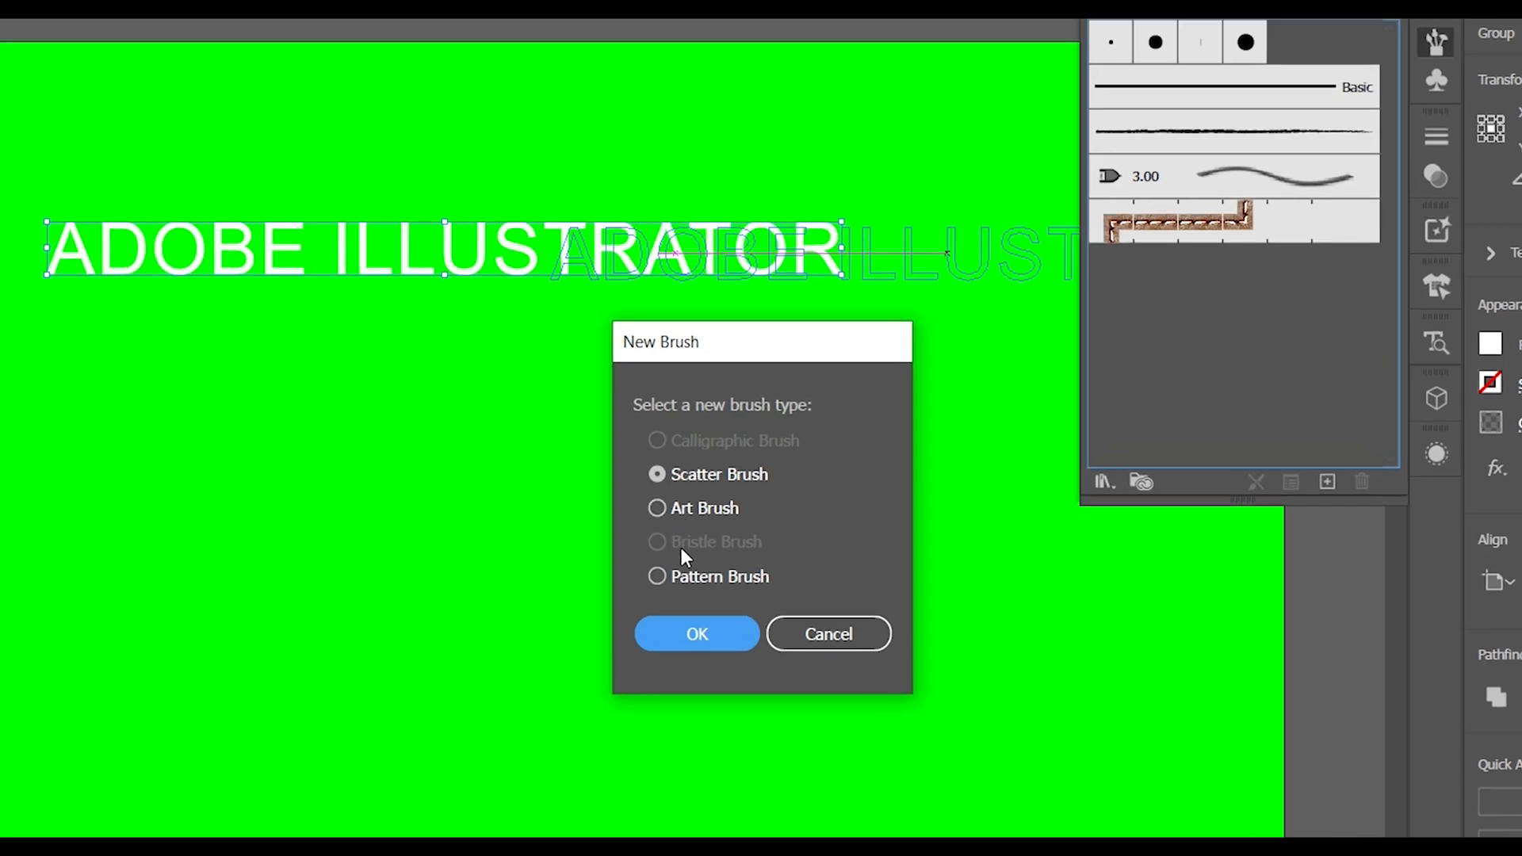
pyautogui.click(657, 577)
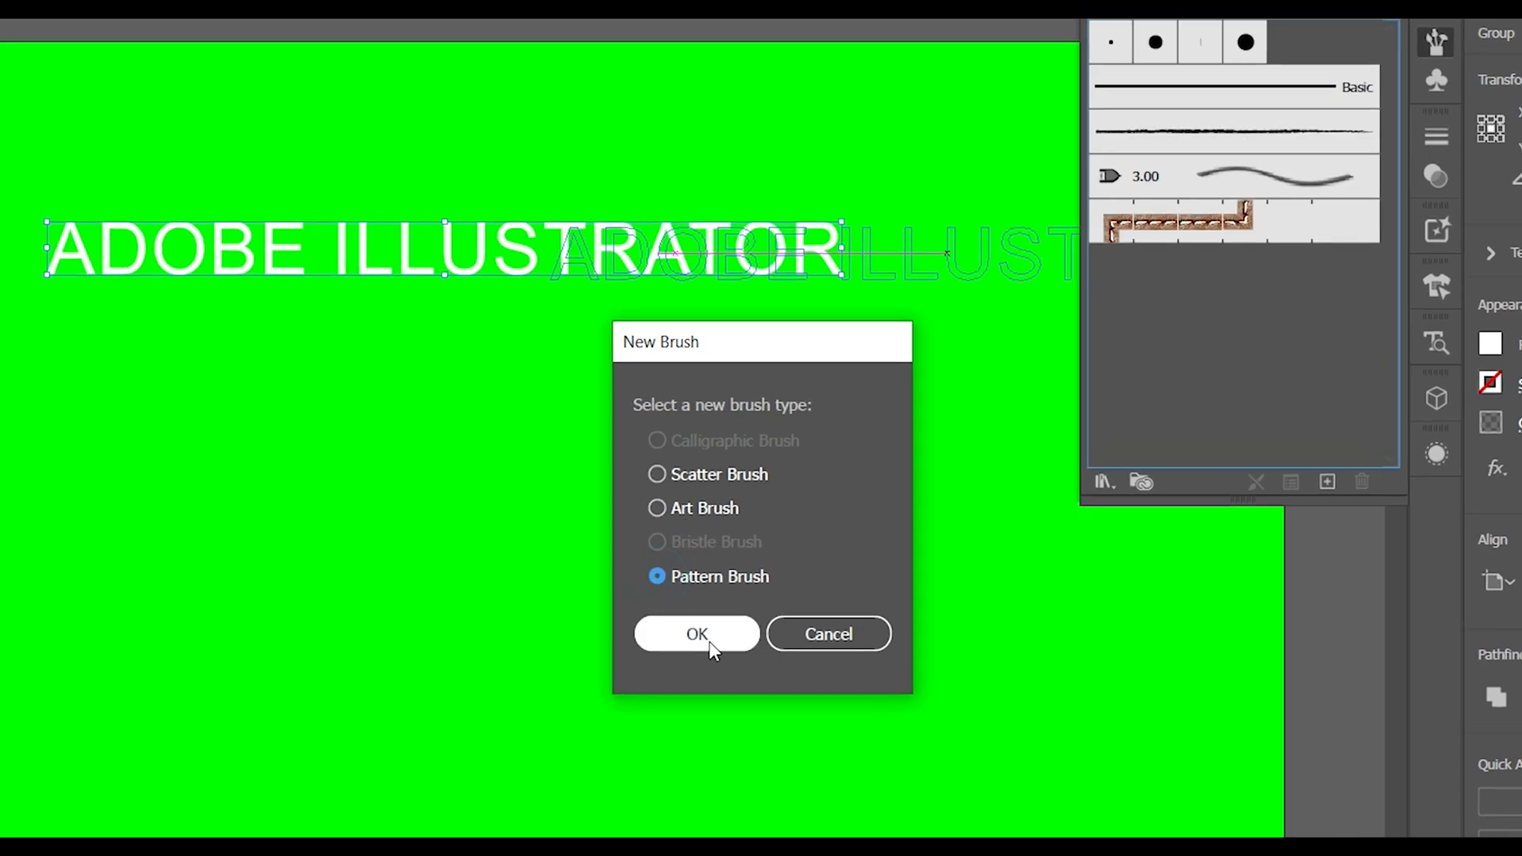
pyautogui.click(707, 639)
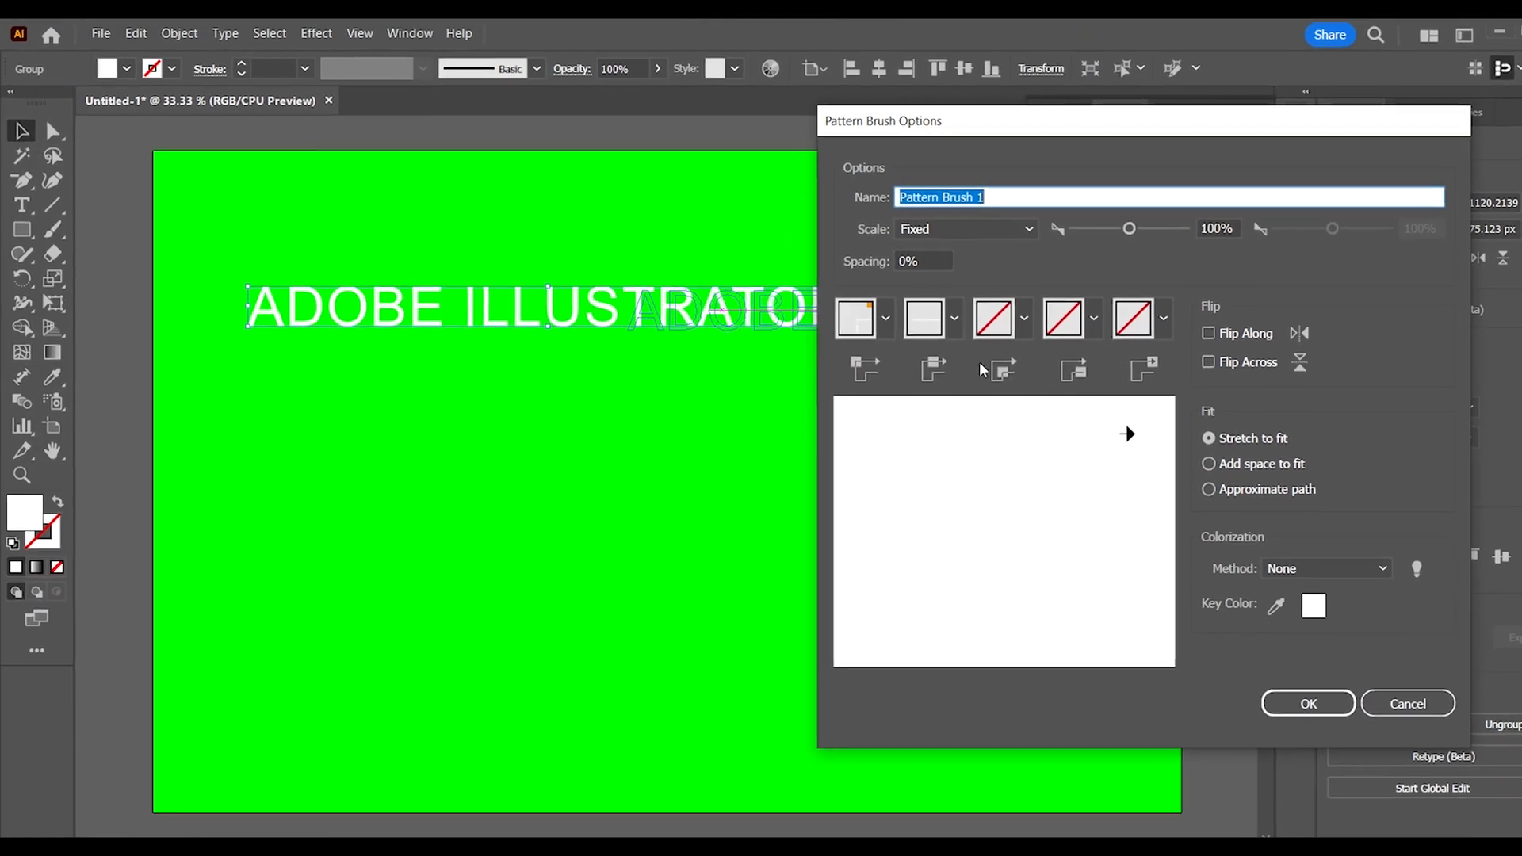
pyautogui.press('Return')
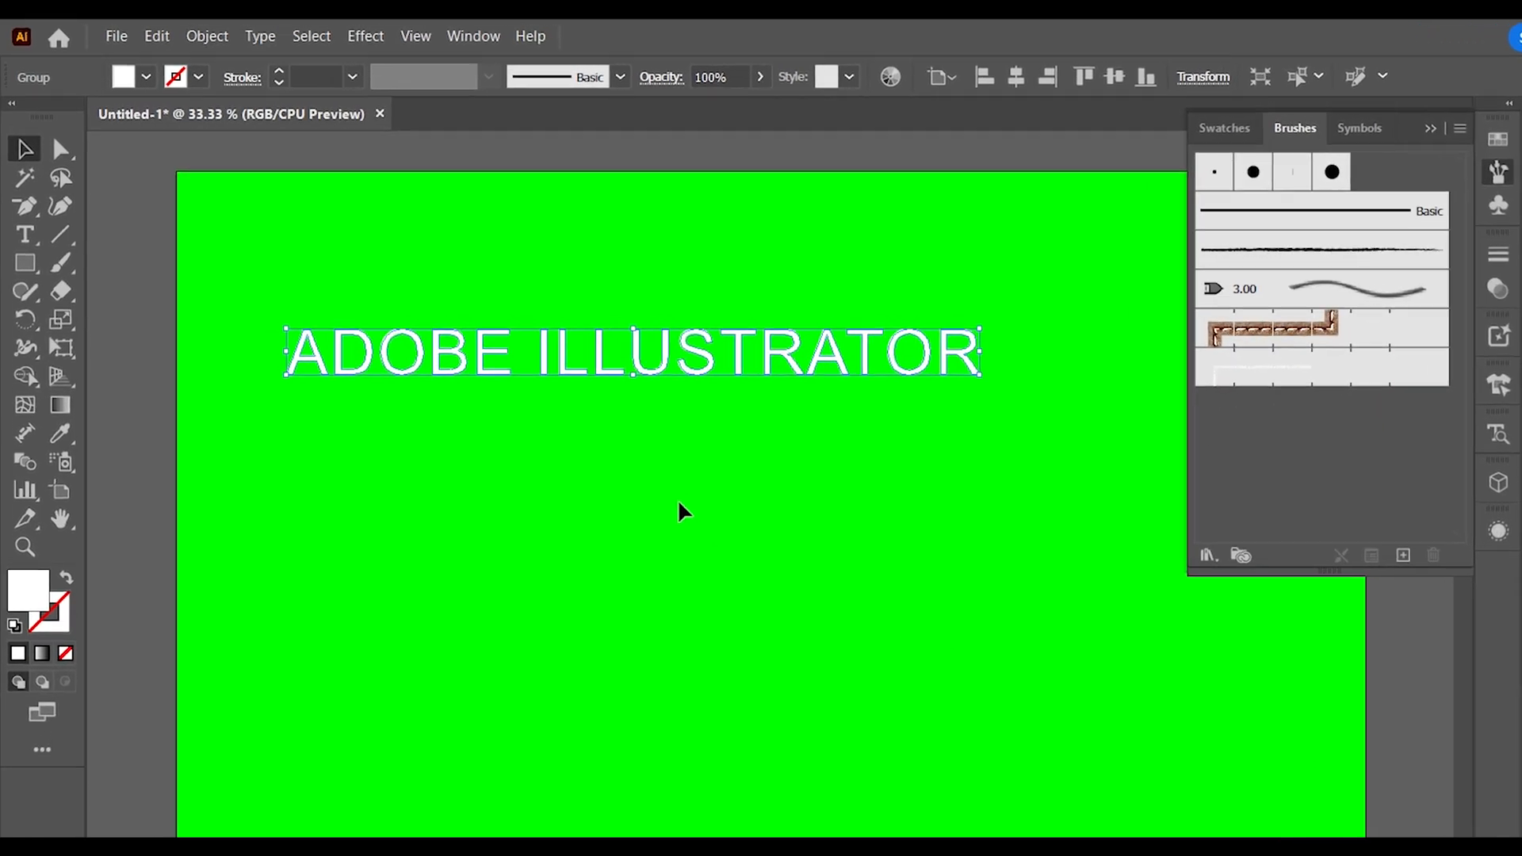
# - Delete the original outlined lettering from the artboard
pyautogui.click(680, 503)
pyautogui.moveTo(502, 292); pyautogui.dragTo(713, 416)
pyautogui.press('Delete')
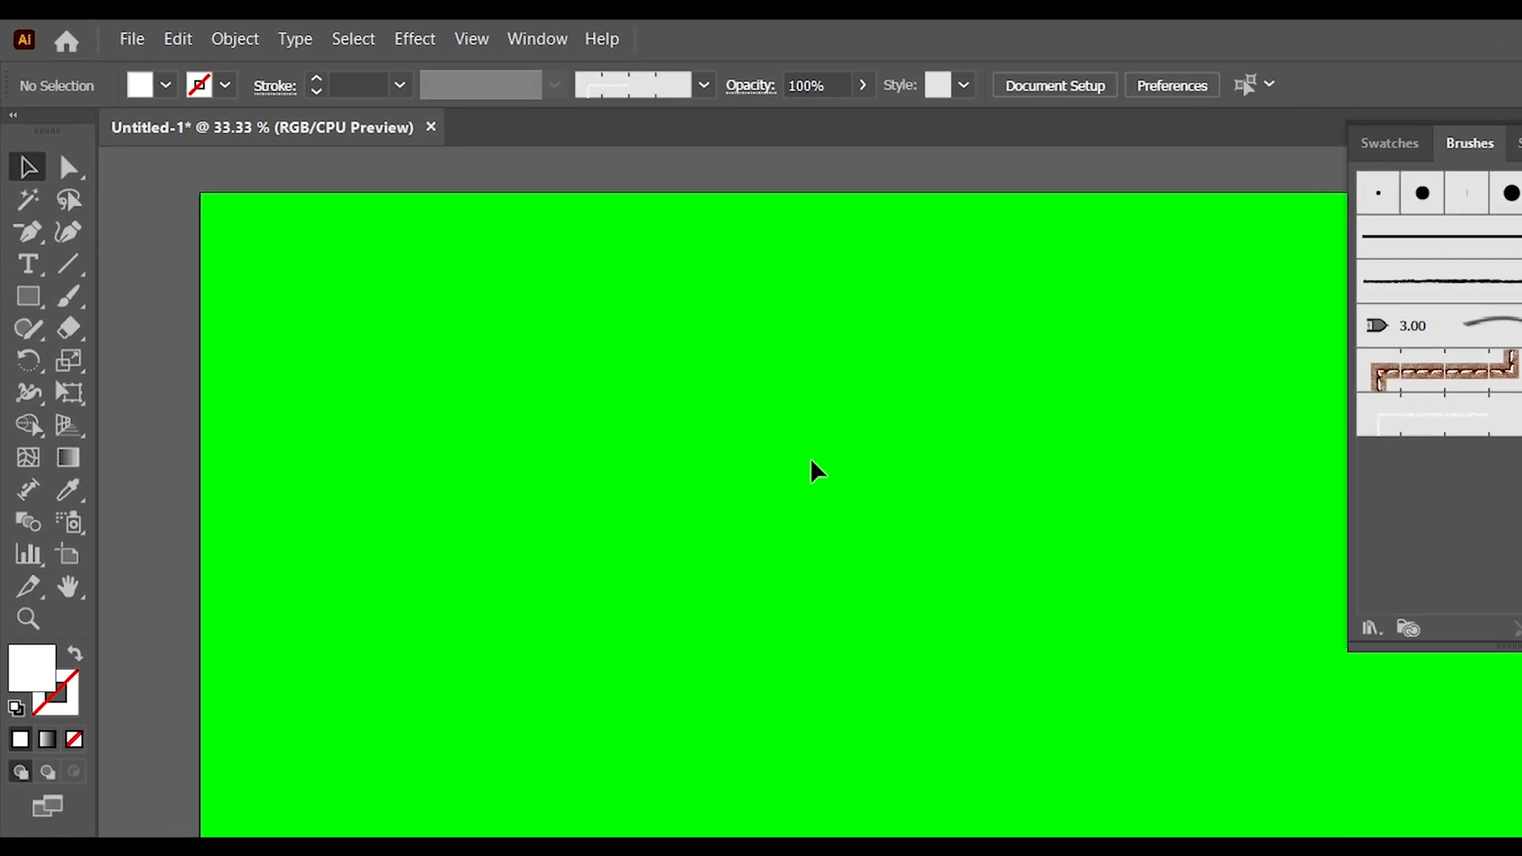
# - Draw a rectangle about 1360 by 1033 px on the artboard with no fill and a black stroke
pyautogui.click(28, 297)
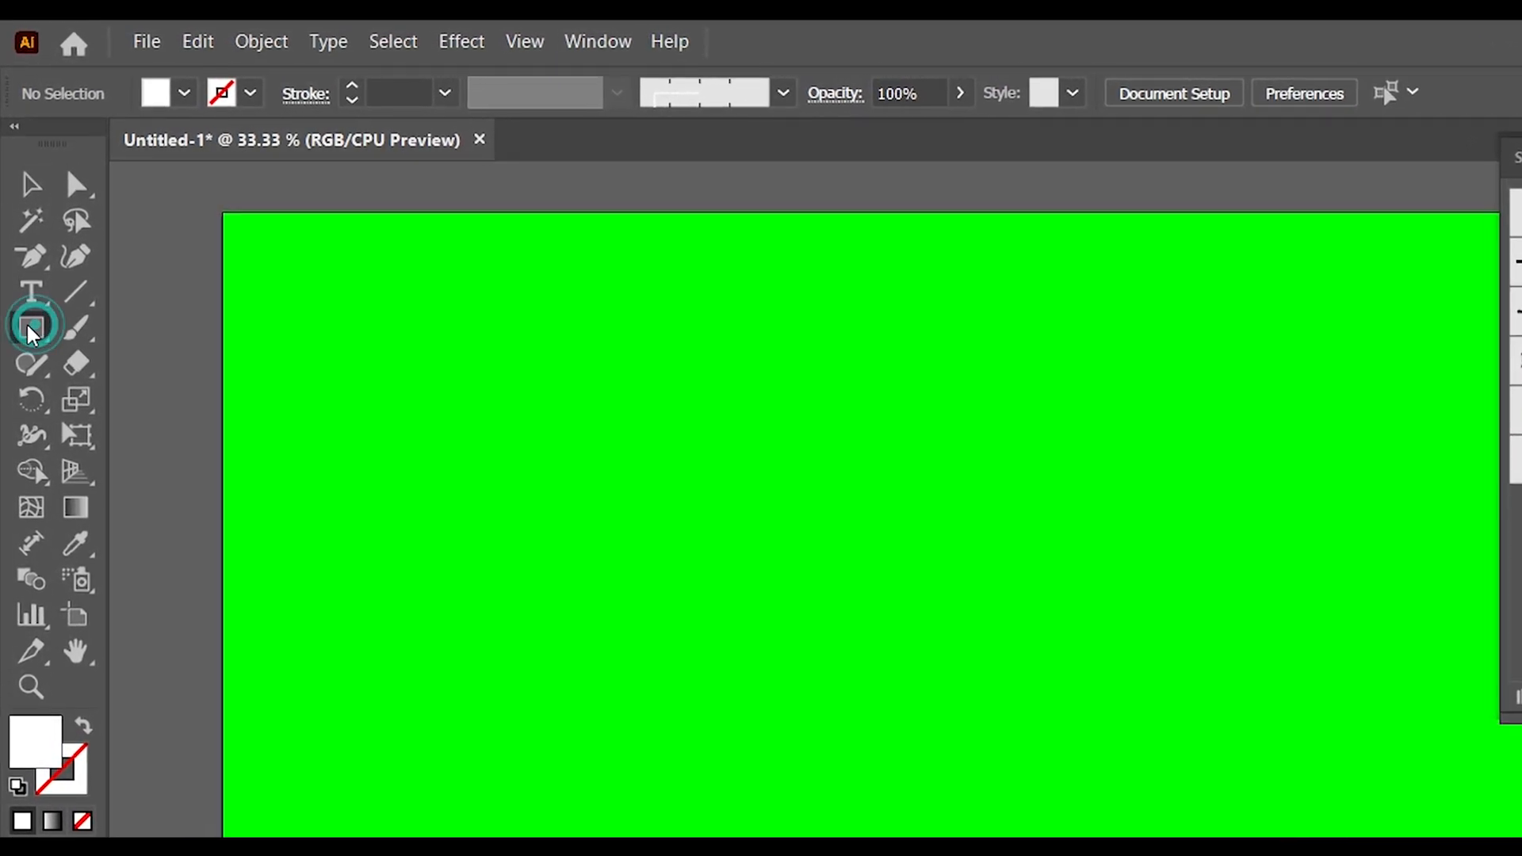
pyautogui.click(119, 332)
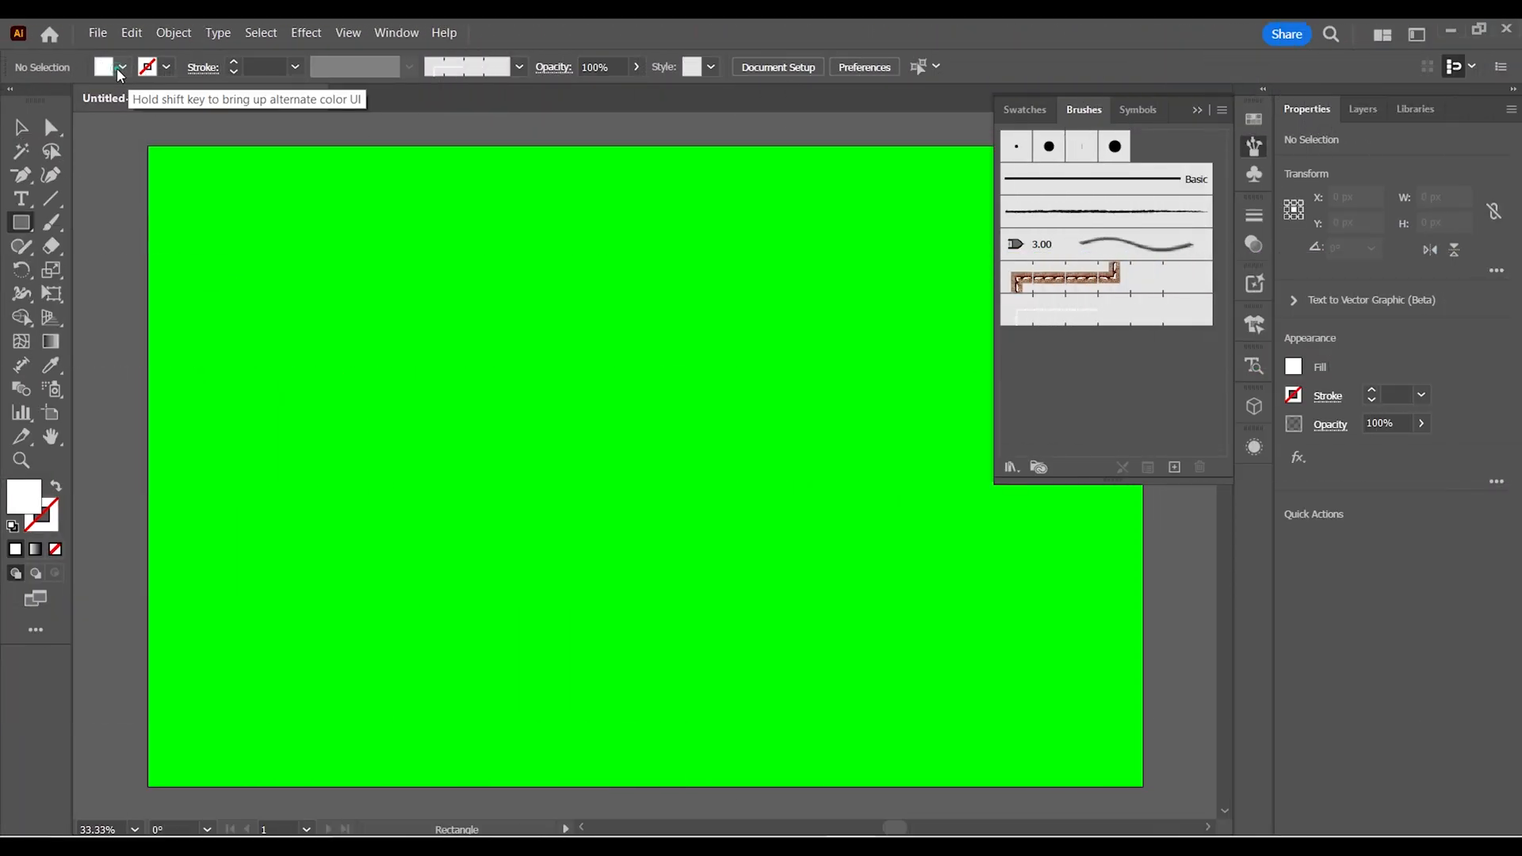
pyautogui.click(119, 68)
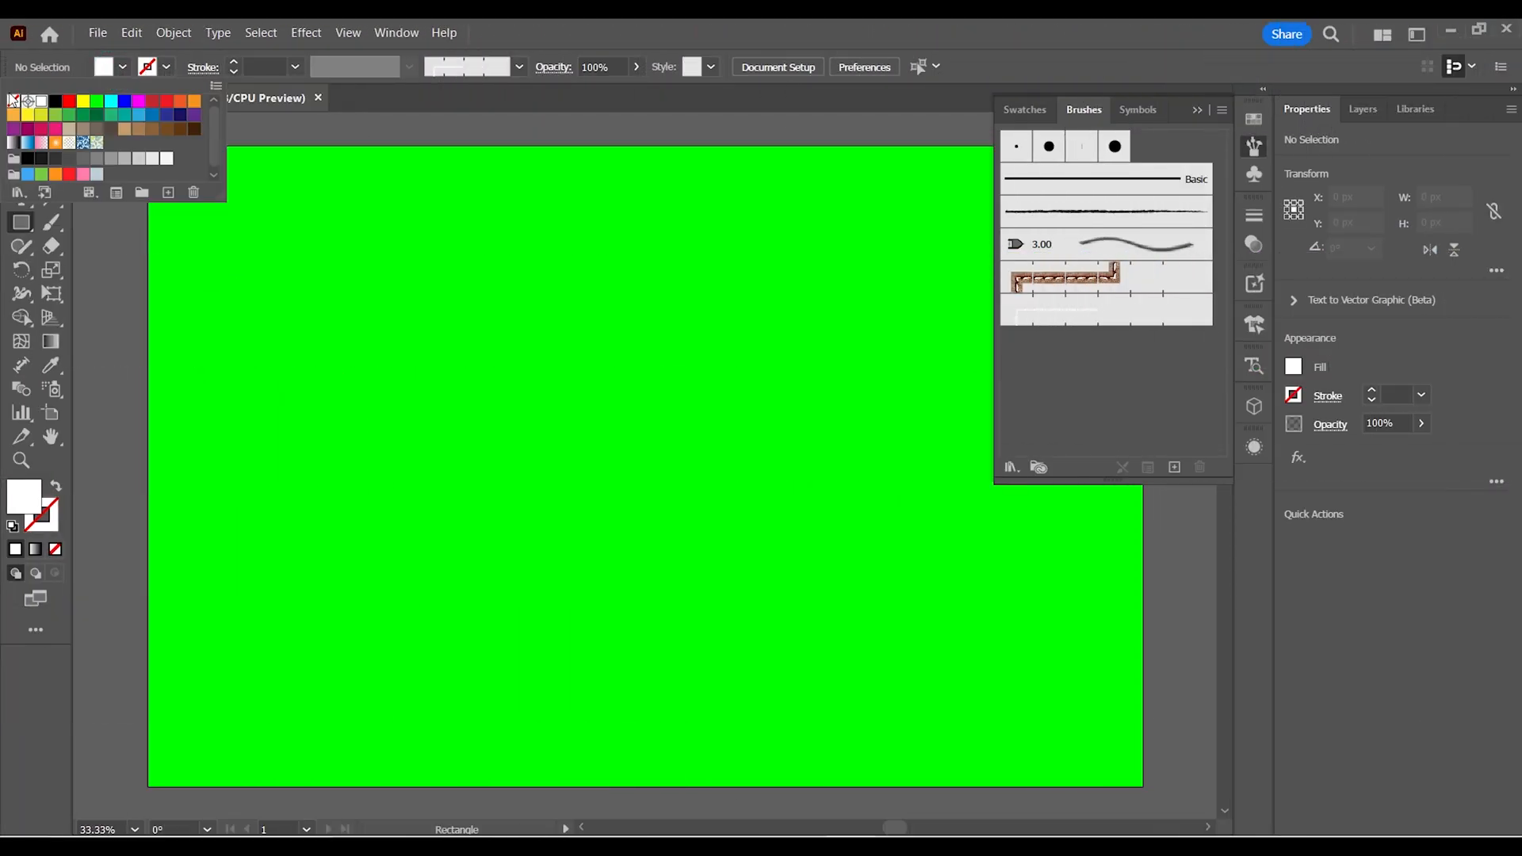
pyautogui.click(14, 100)
pyautogui.click(163, 70)
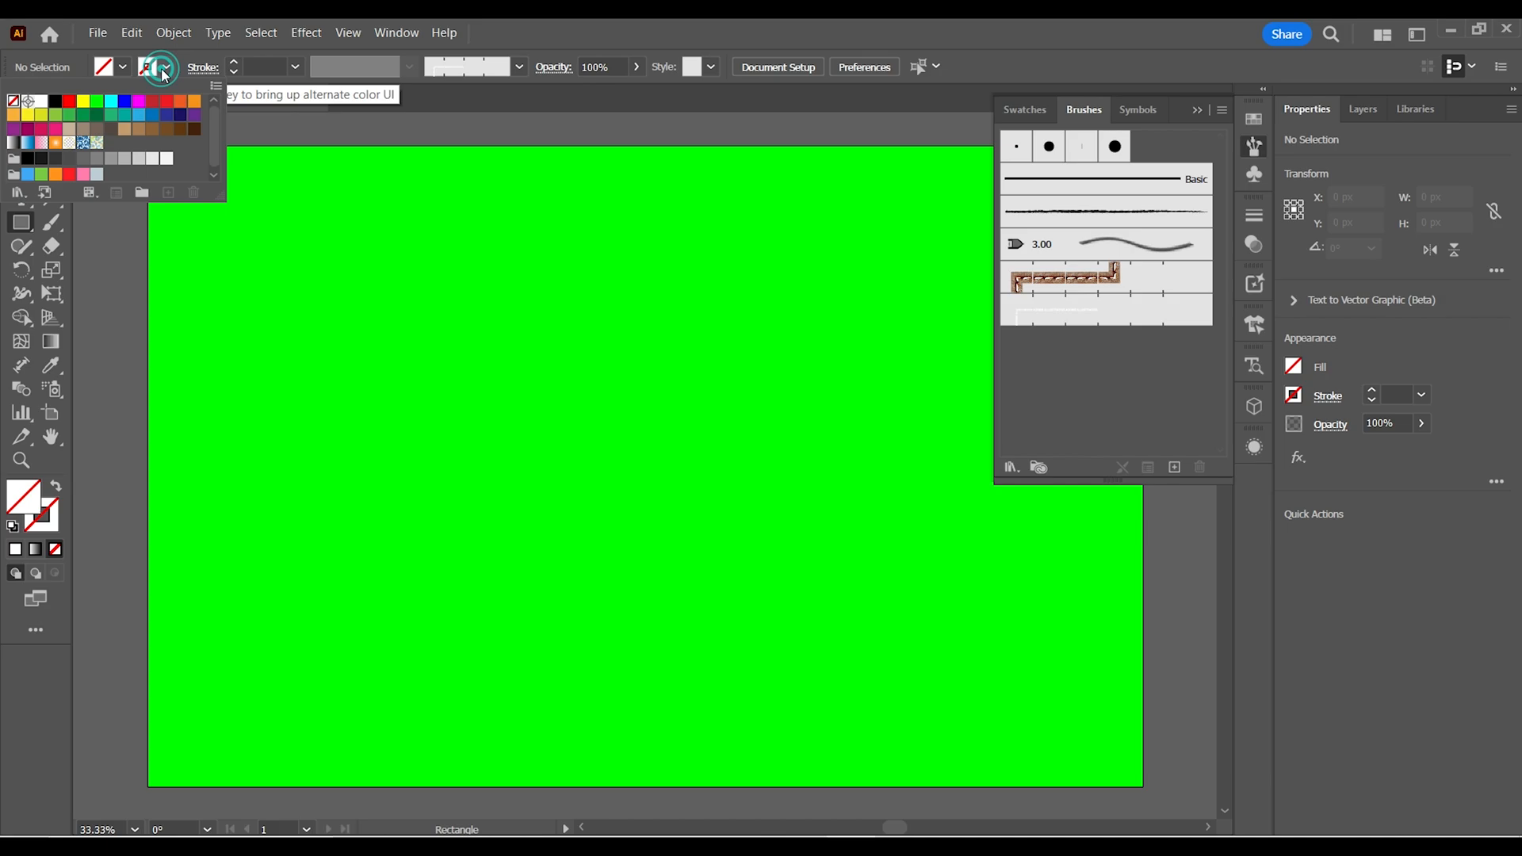
pyautogui.click(53, 101)
pyautogui.click(386, 275)
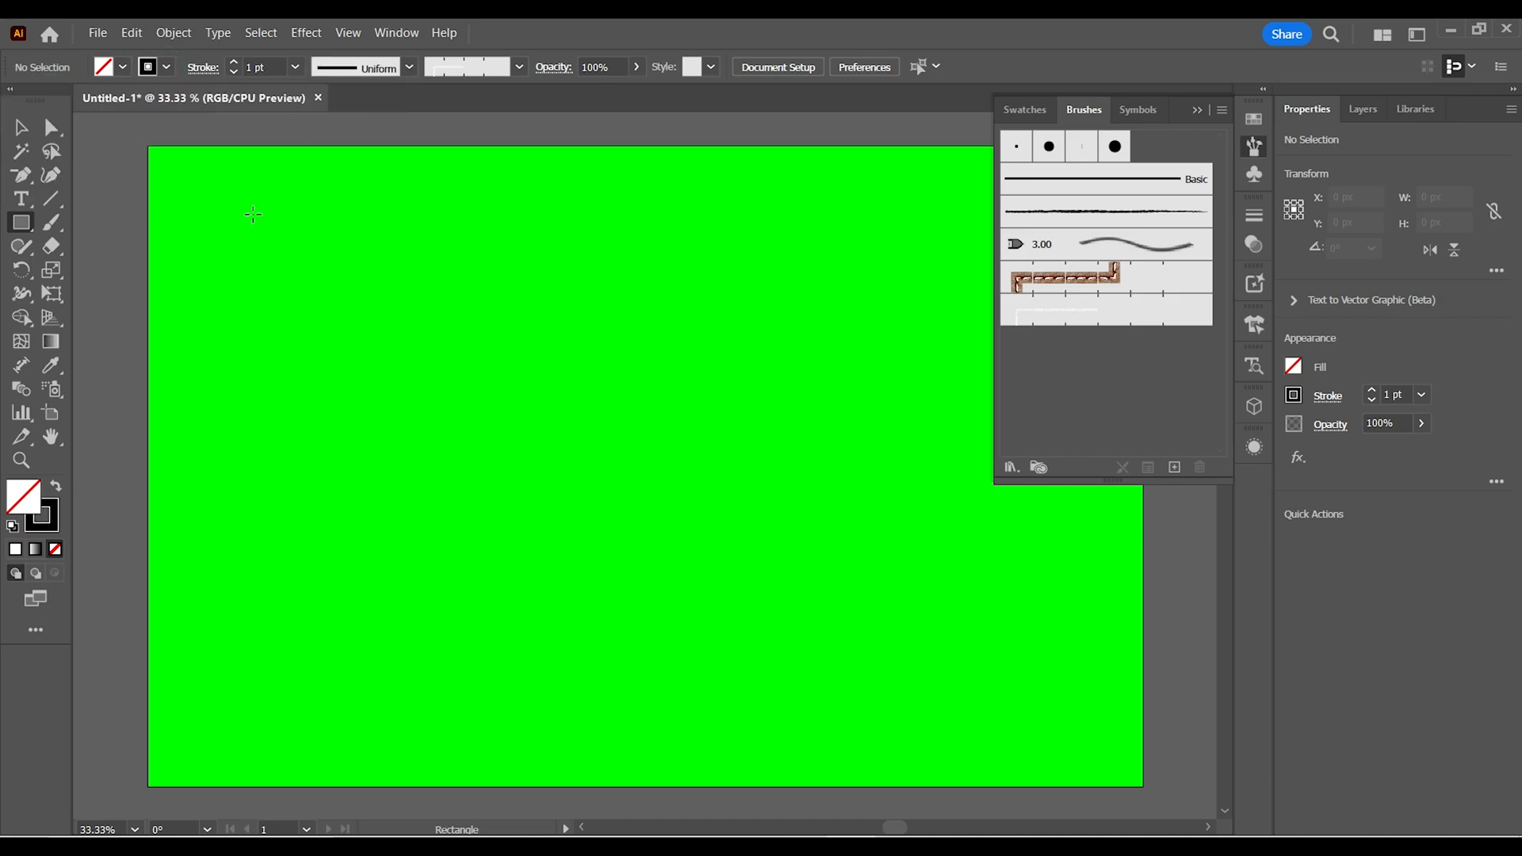
pyautogui.moveTo(247, 212); pyautogui.dragTo(952, 747)
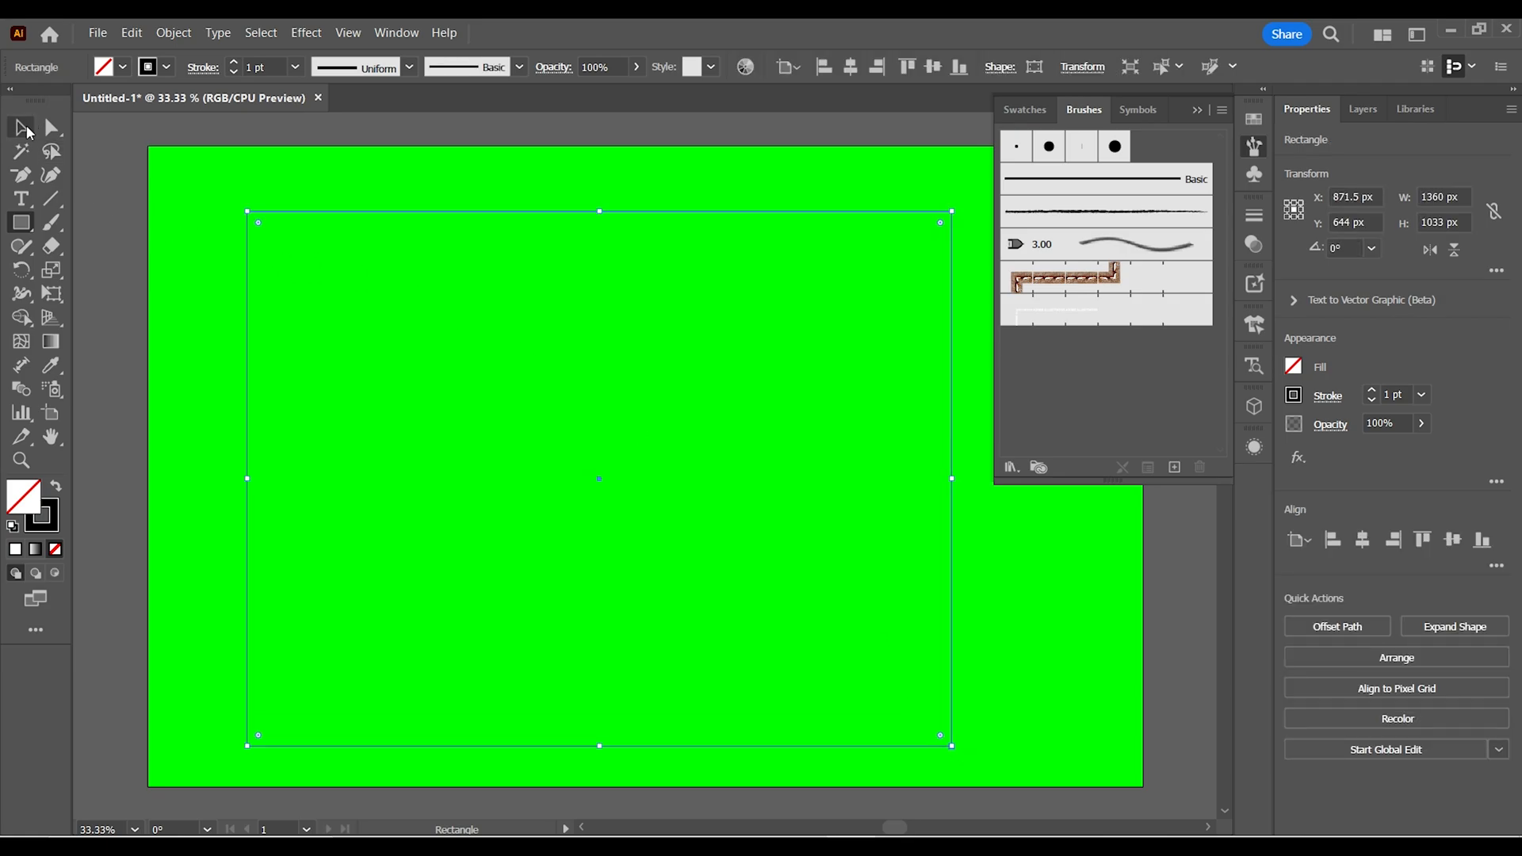
# - Round all the rectangle's corners slightly and center it horizontally and vertically on the artboard
pyautogui.click(27, 129)
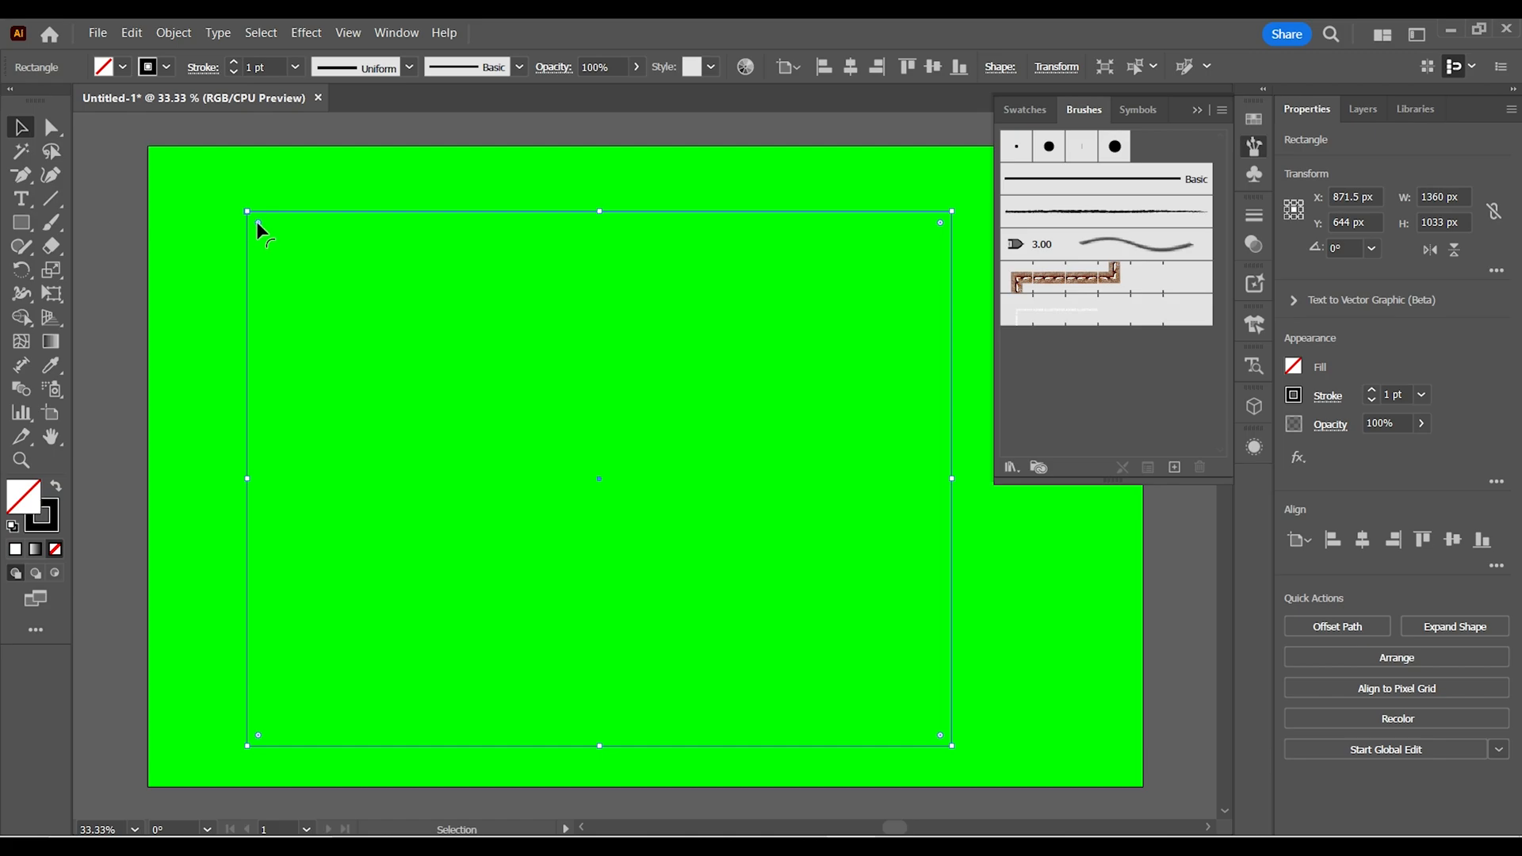
pyautogui.moveTo(256, 222); pyautogui.dragTo(297, 230)
pyautogui.click(1363, 540)
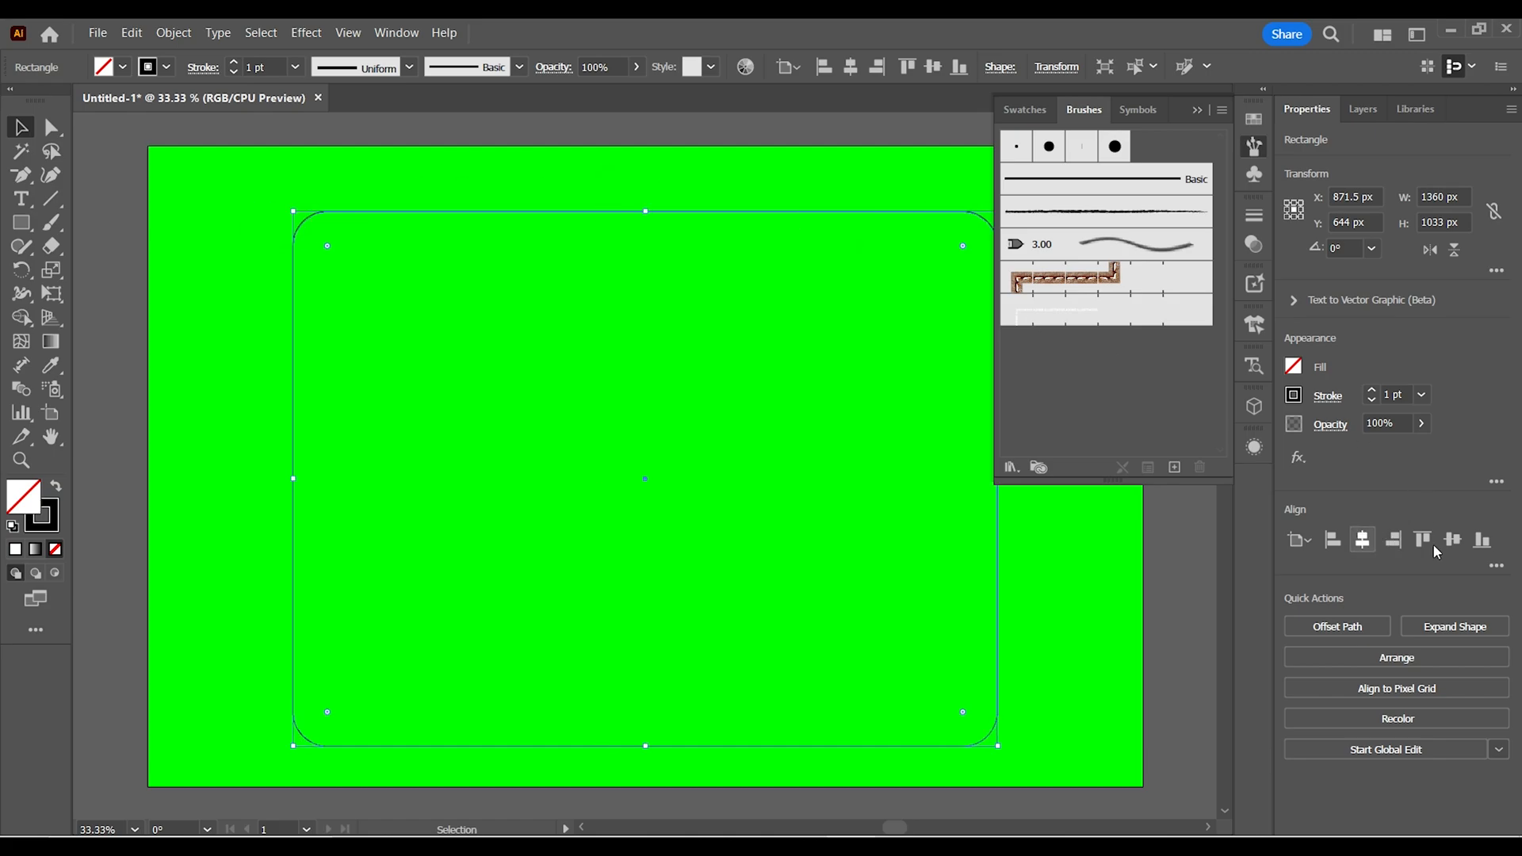
pyautogui.click(1454, 542)
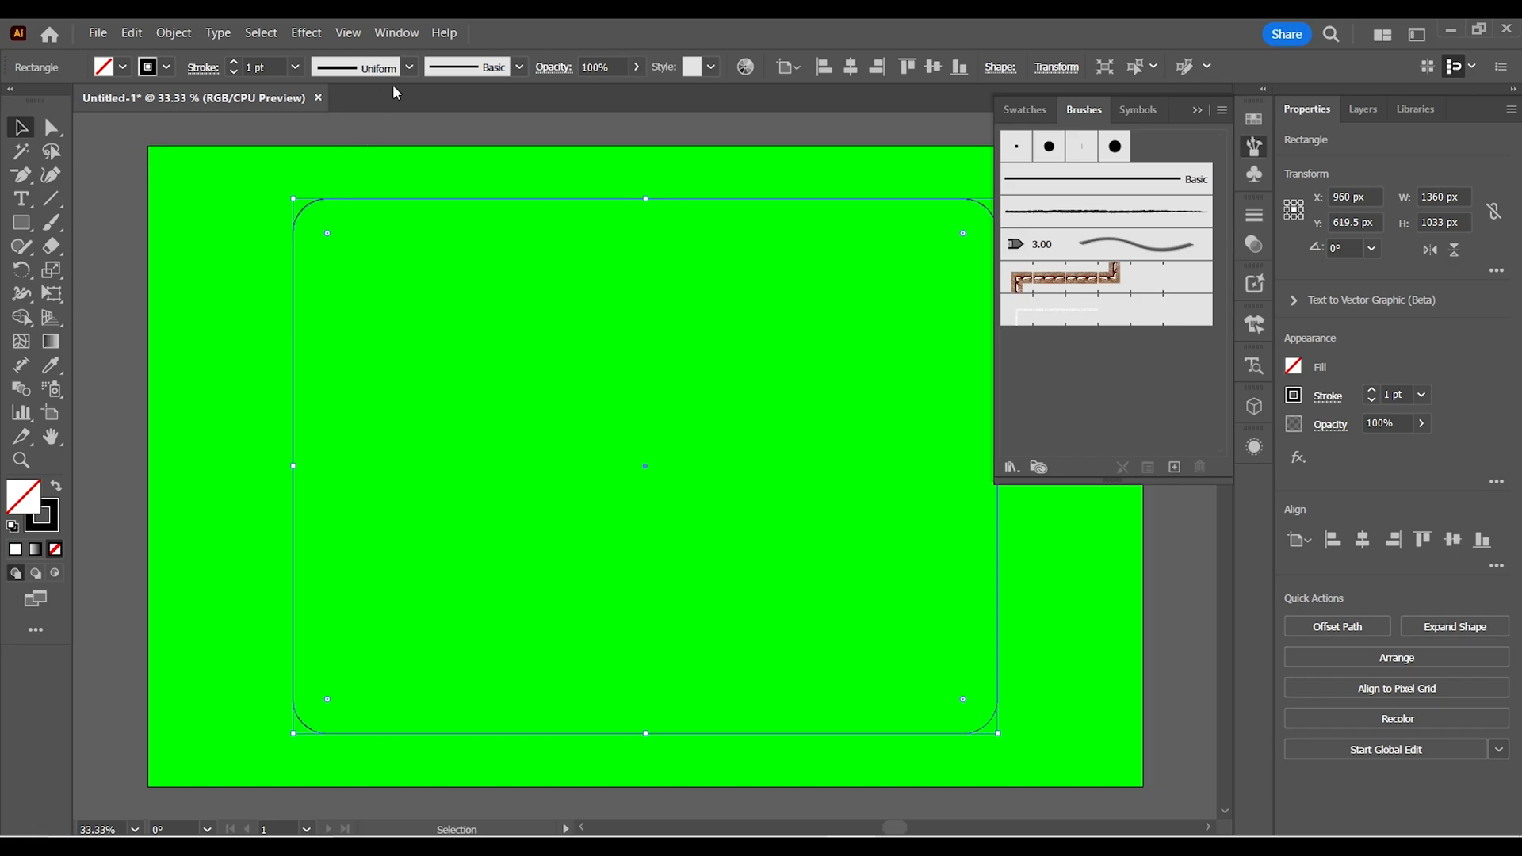
# - Apply the new lettering pattern brush to the rounded rectangle and set its stroke weight to 0.25 pt
pyautogui.click(1052, 316)
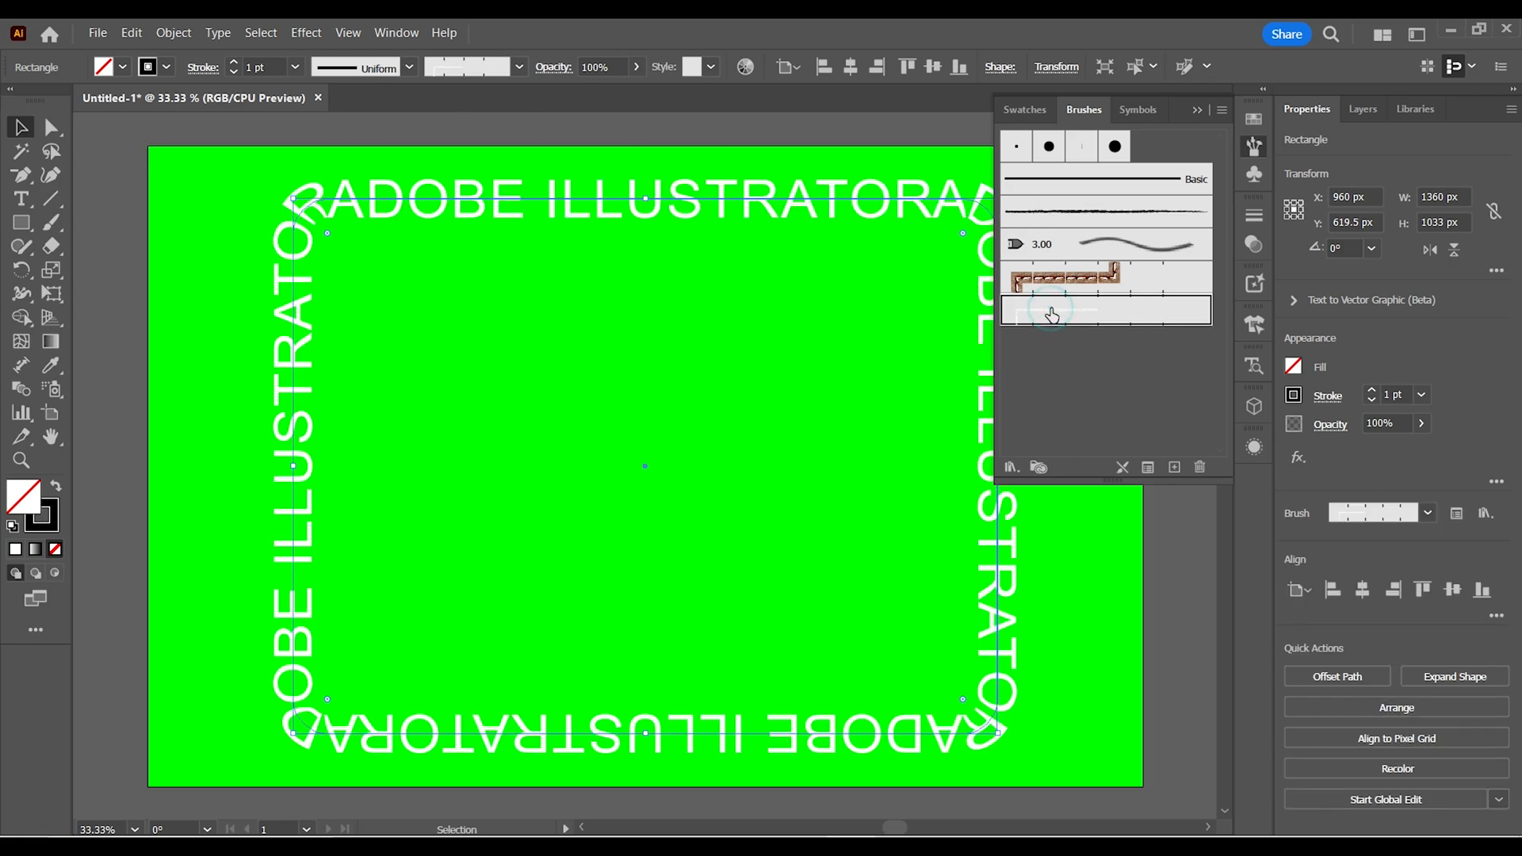
pyautogui.click(1371, 401)
pyautogui.click(1372, 401)
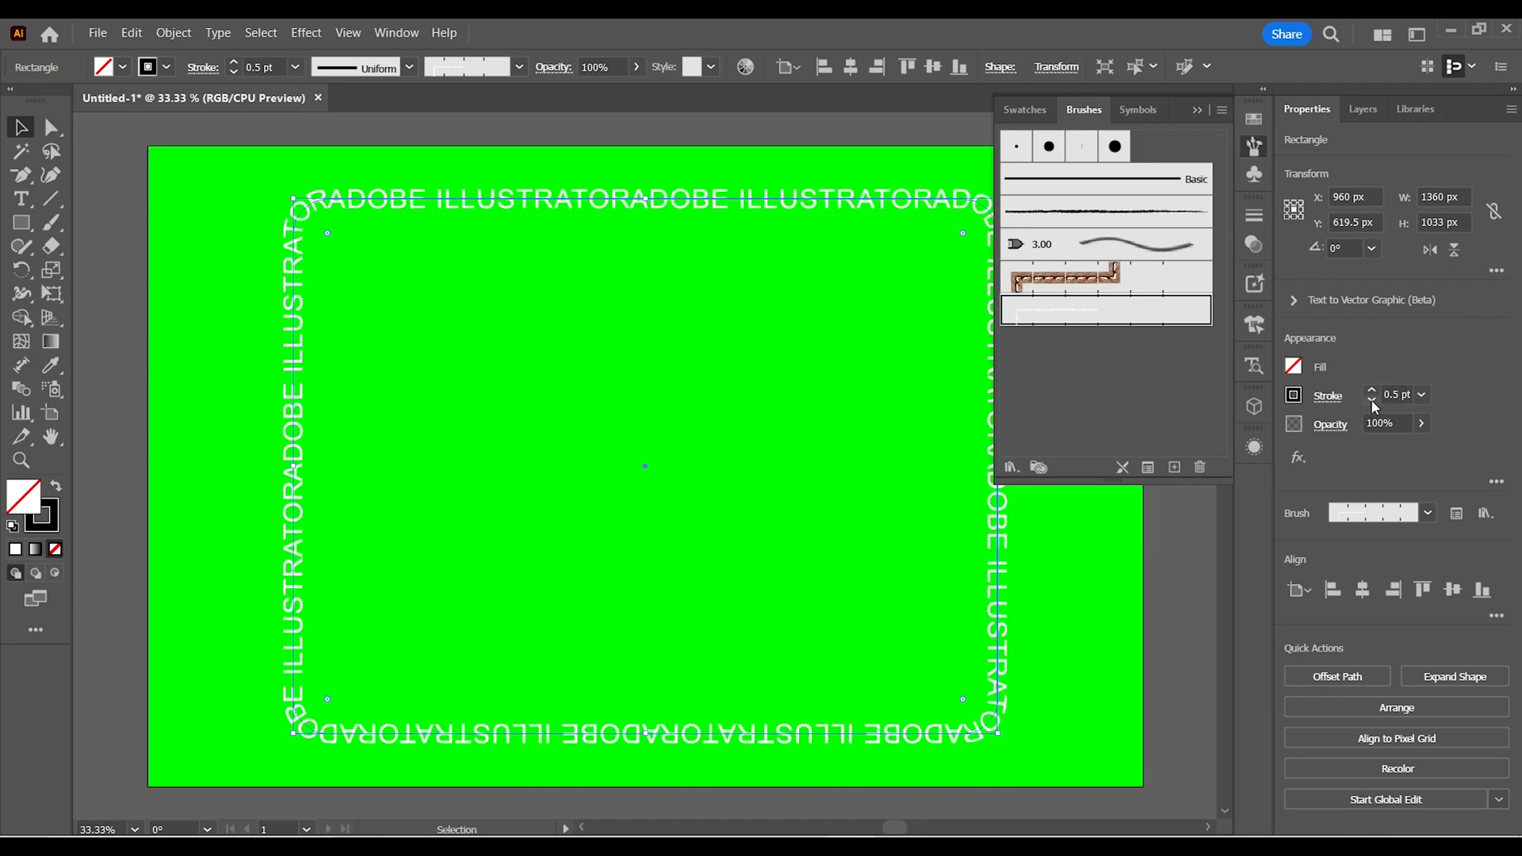
pyautogui.click(1371, 401)
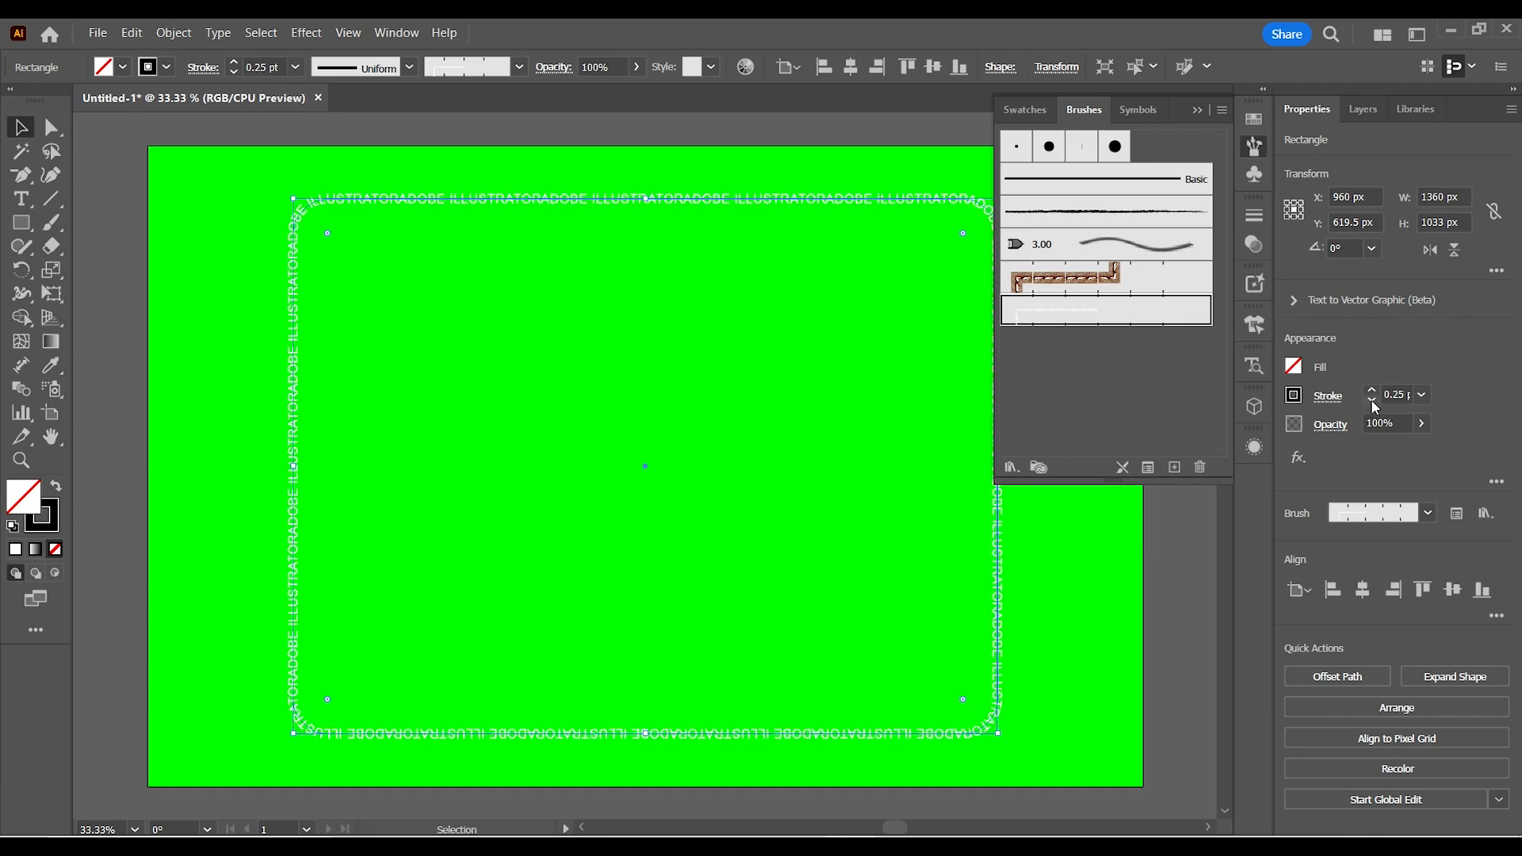
pyautogui.click(1197, 110)
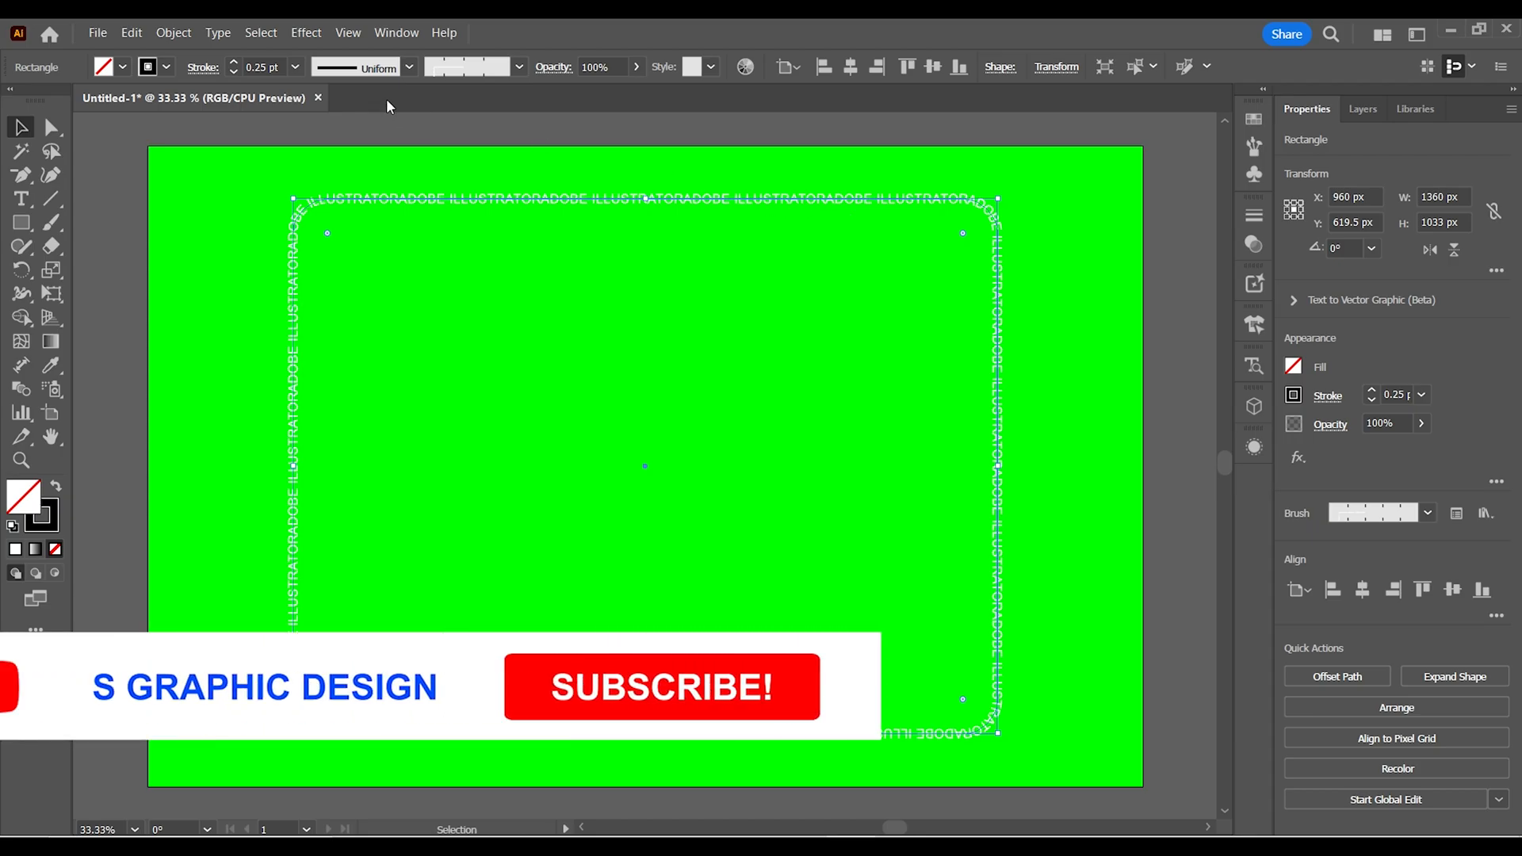
# - Apply the triangular width profile that tapers to a point to the rectangle's lettering stroke
pyautogui.click(407, 67)
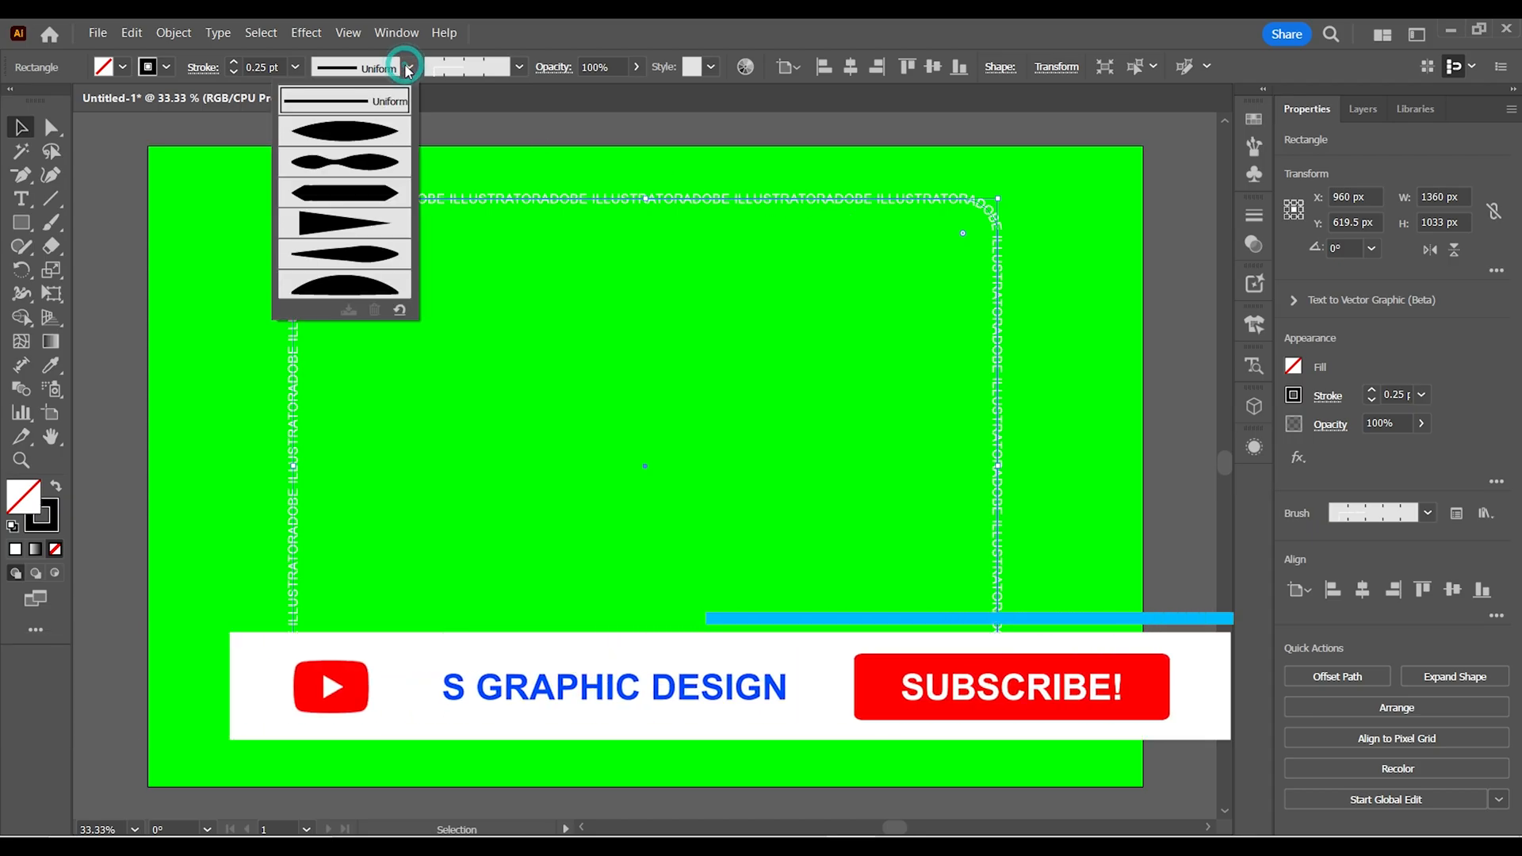
pyautogui.click(354, 229)
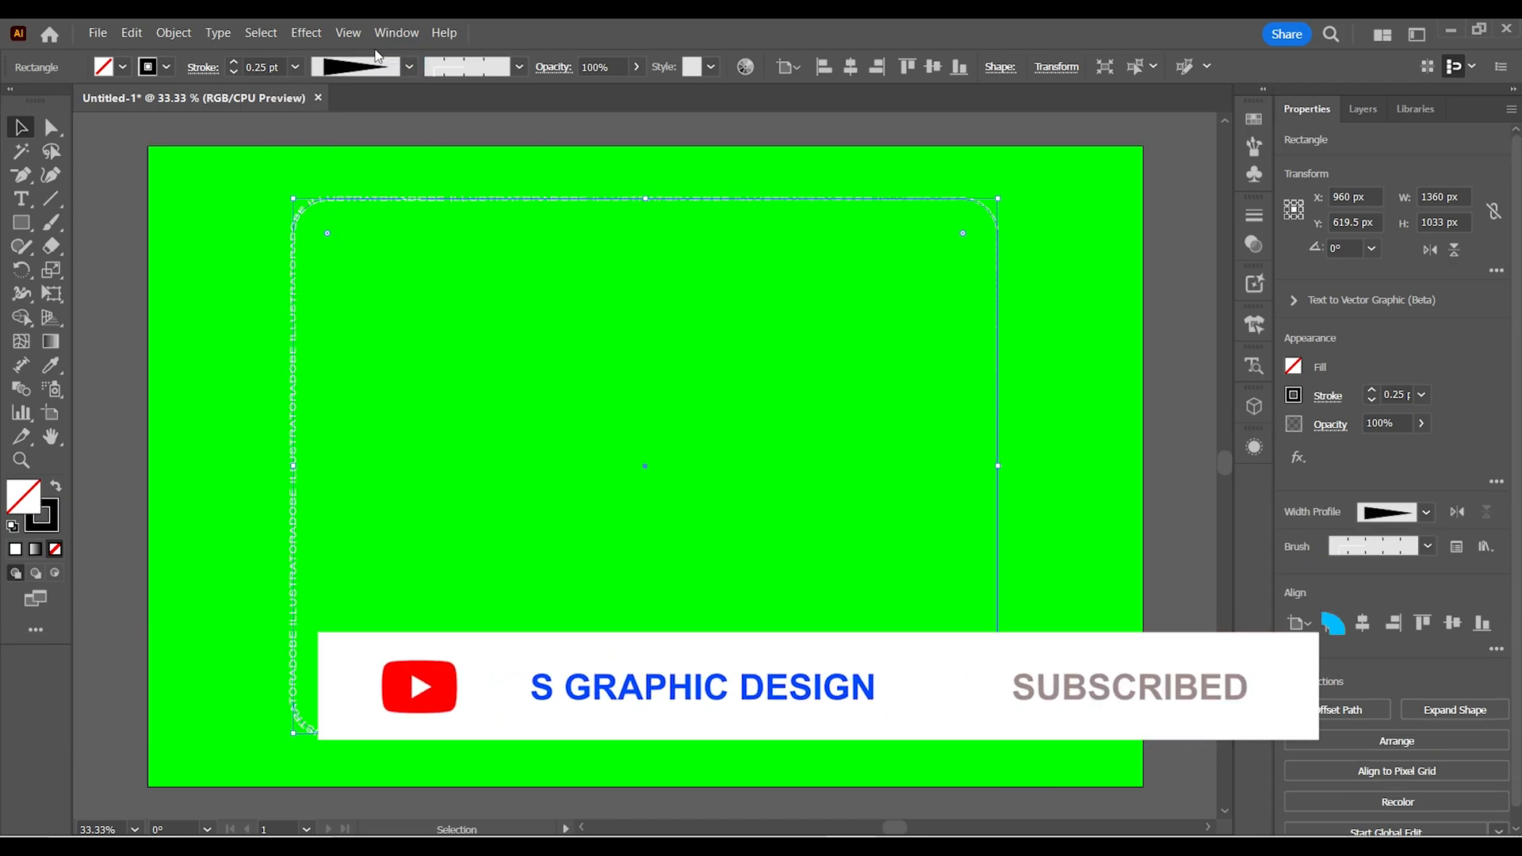
# - Add a Transform effect to the lettering rectangle with 88% horizontal and vertical scale and 20 copies
pyautogui.click(317, 33)
pyautogui.moveTo(337, 210)
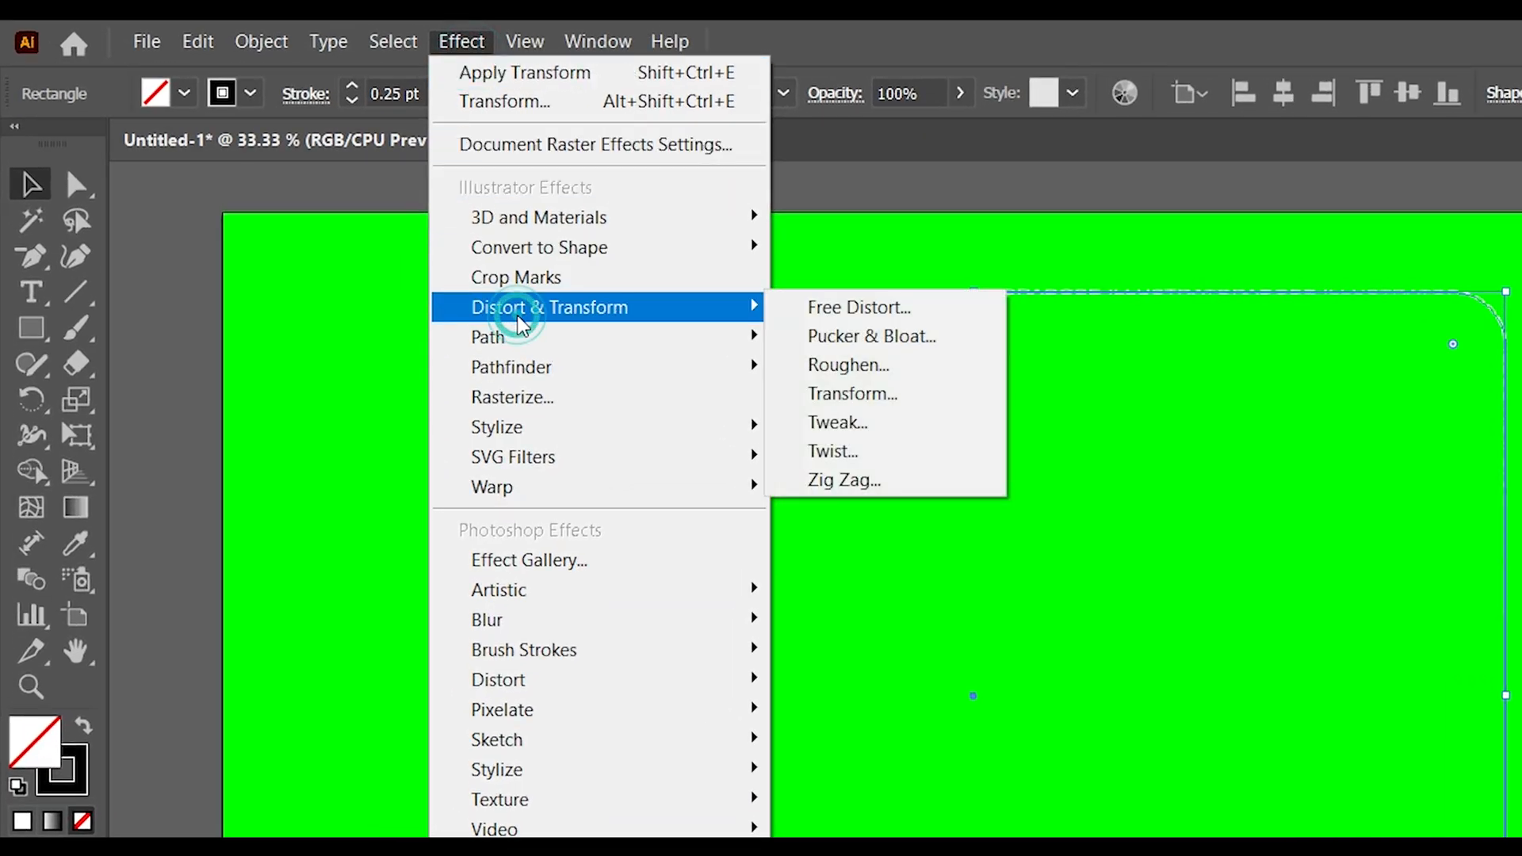
pyautogui.click(904, 393)
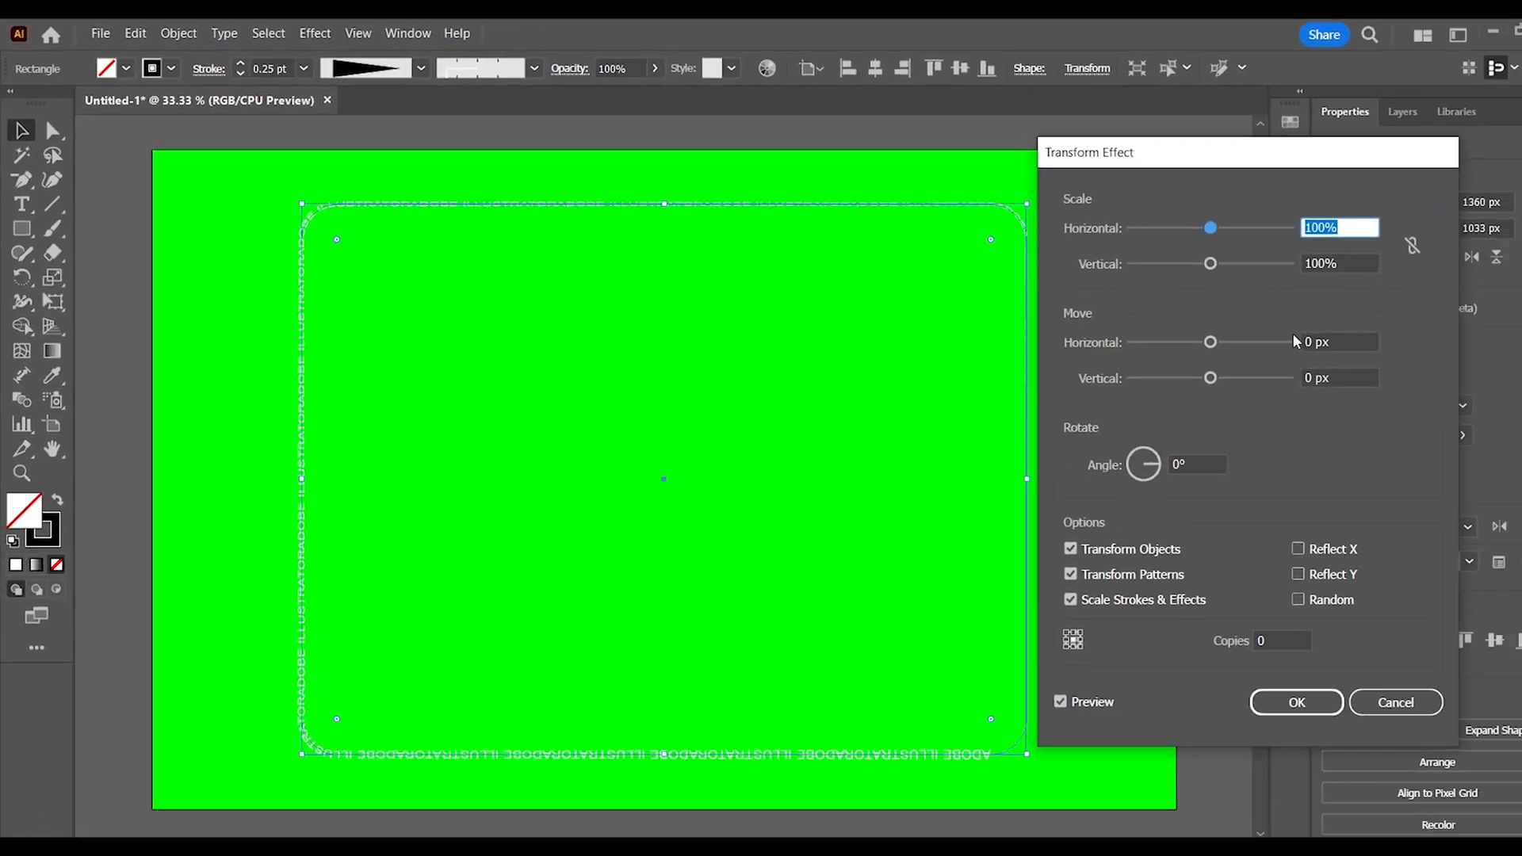
pyautogui.write('88')
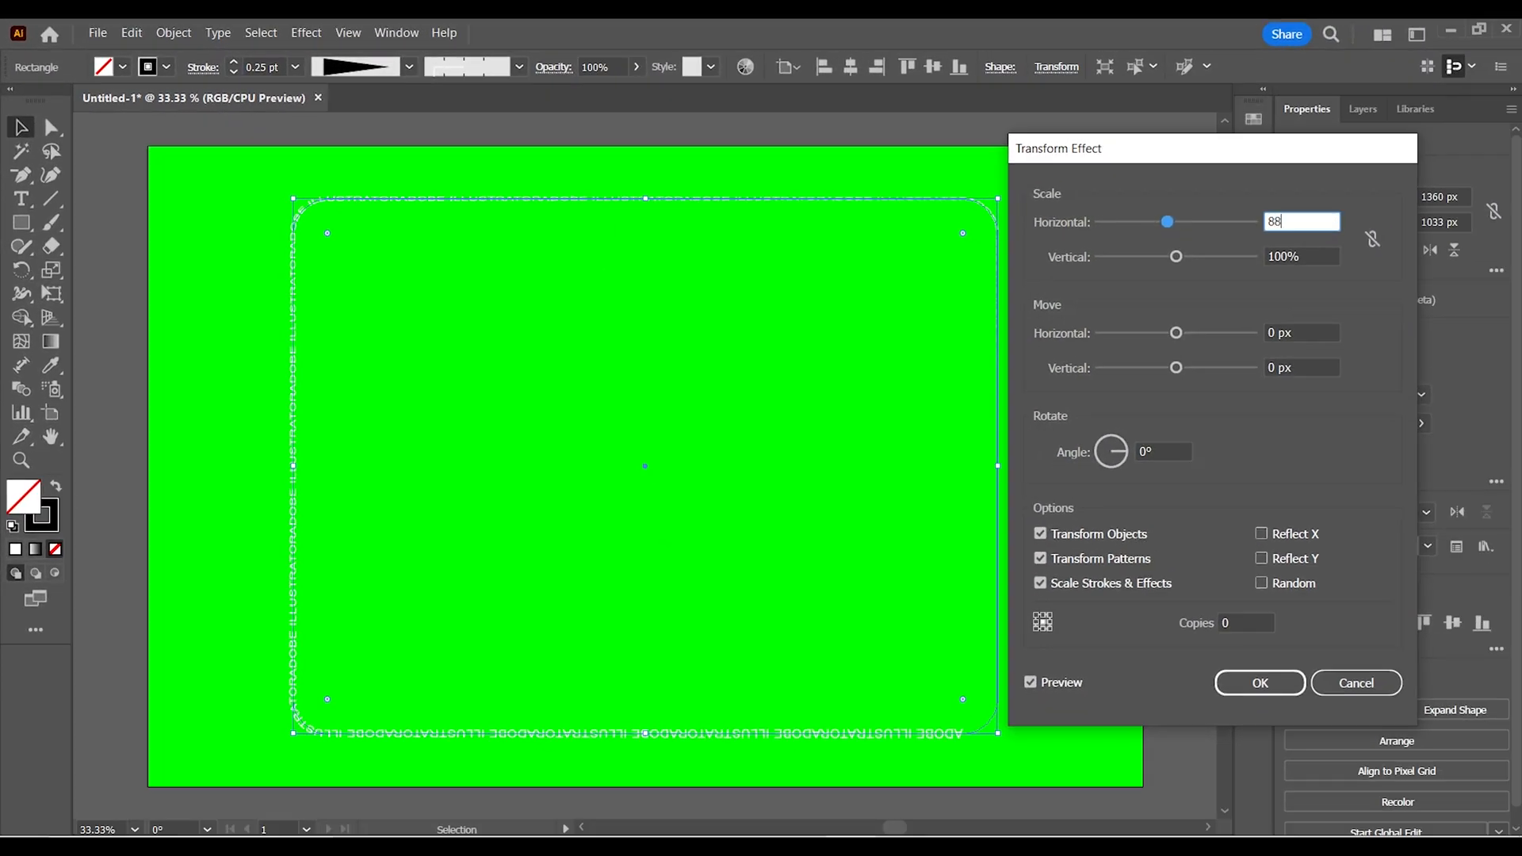
pyautogui.press('Tab')
pyautogui.write('88')
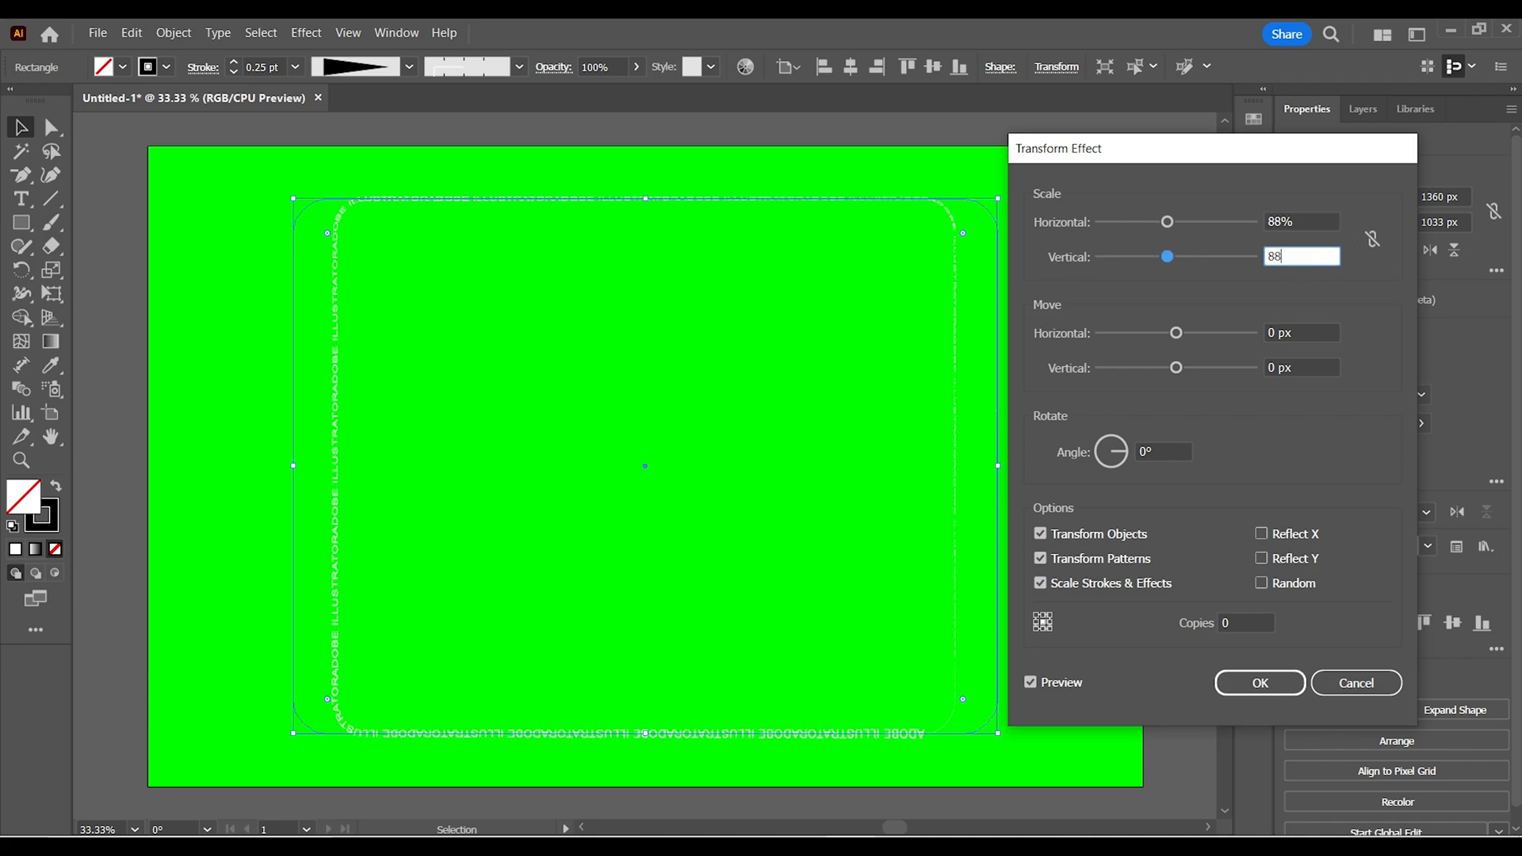
pyautogui.click(1239, 622)
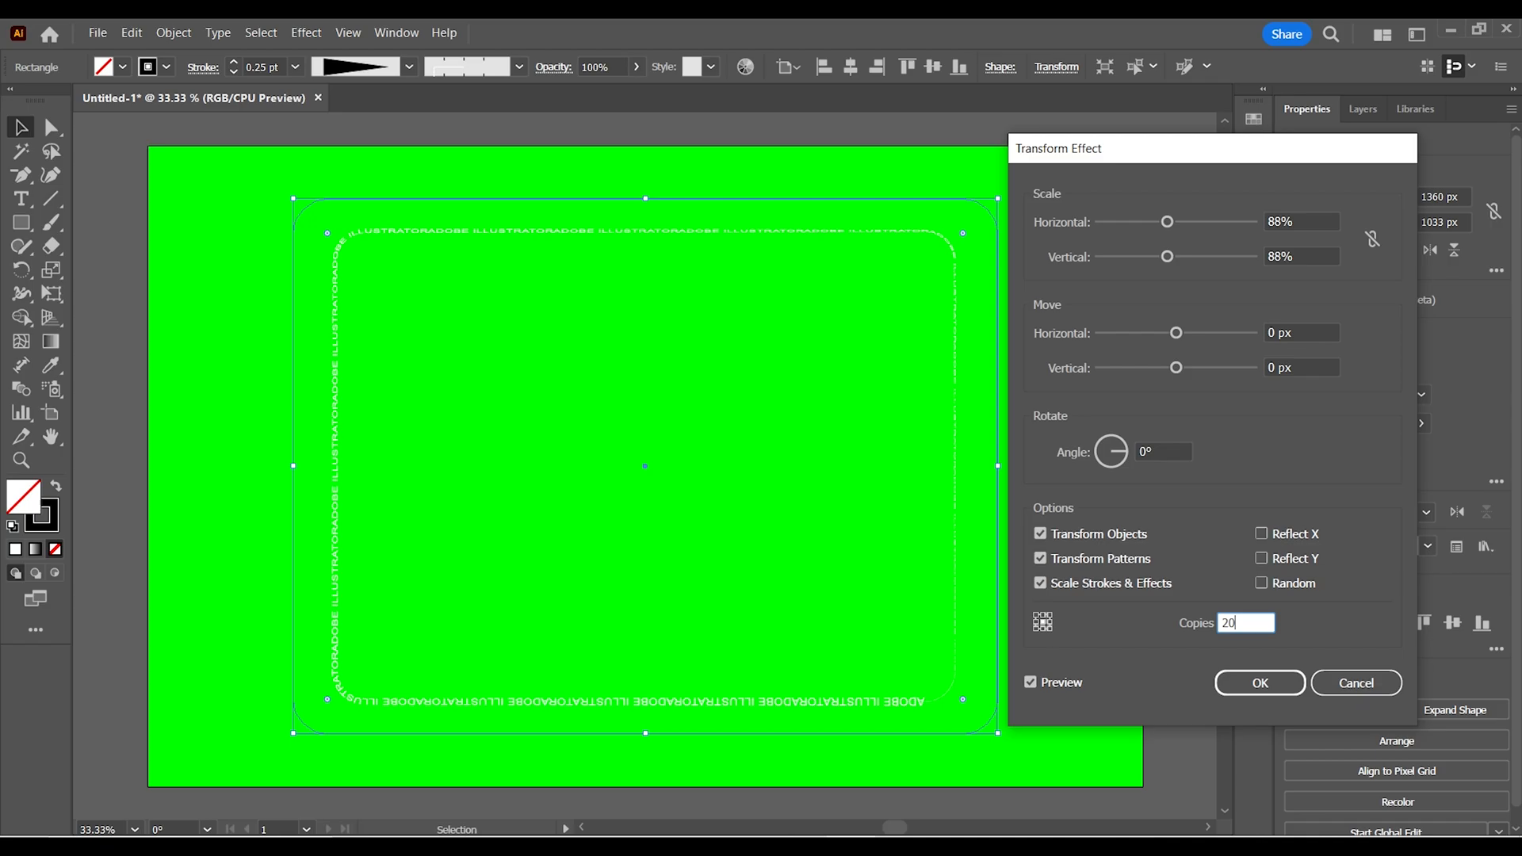
pyautogui.write('20')
pyautogui.click(1171, 452)
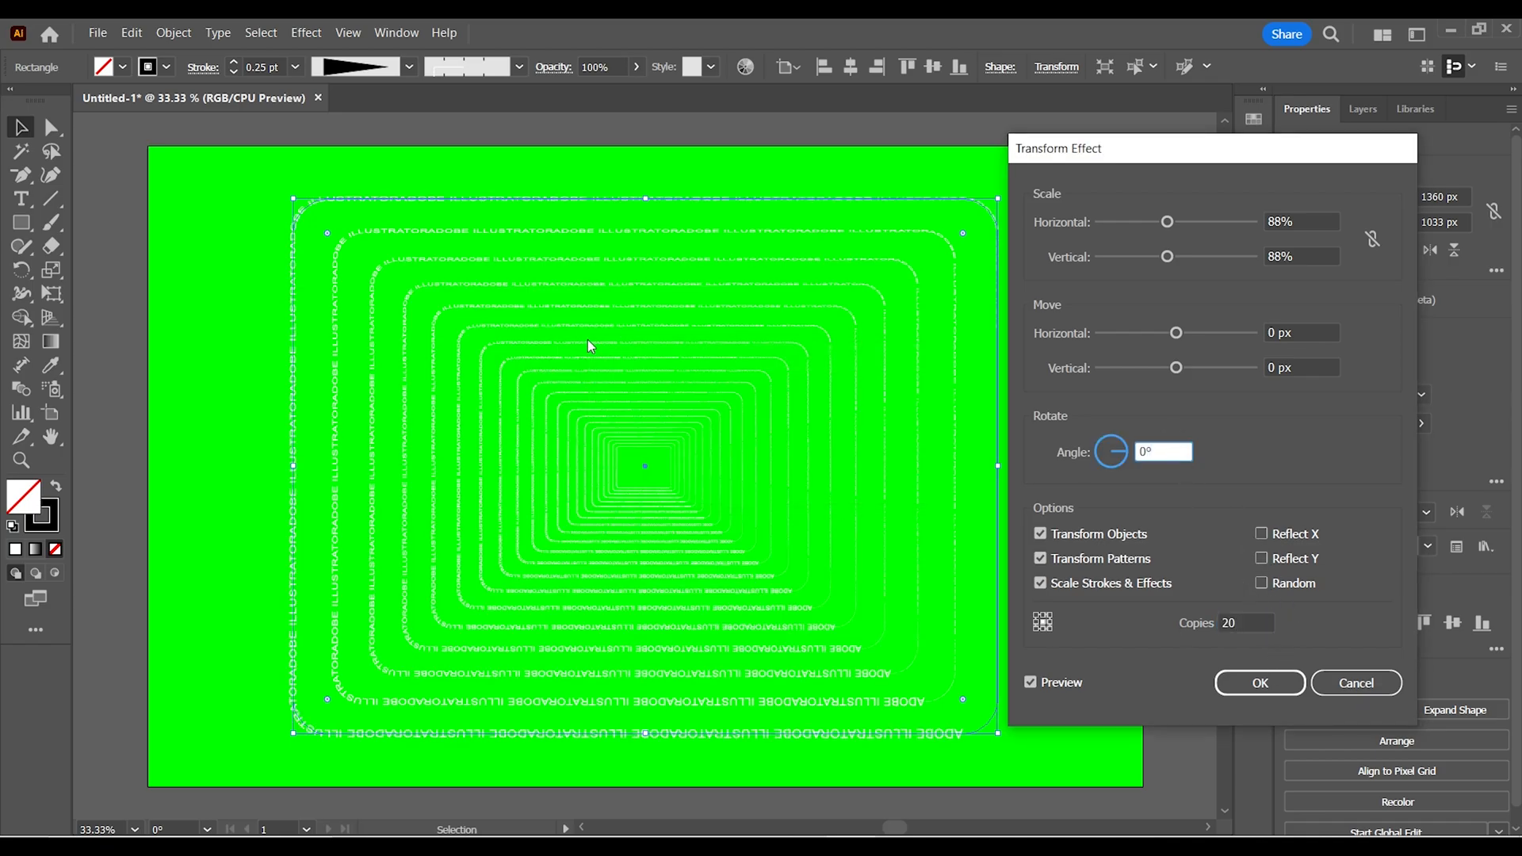
# - Set the Transform effect's horizontal and vertical scale to 95%
pyautogui.doubleClick(1308, 222)
pyautogui.write('95')
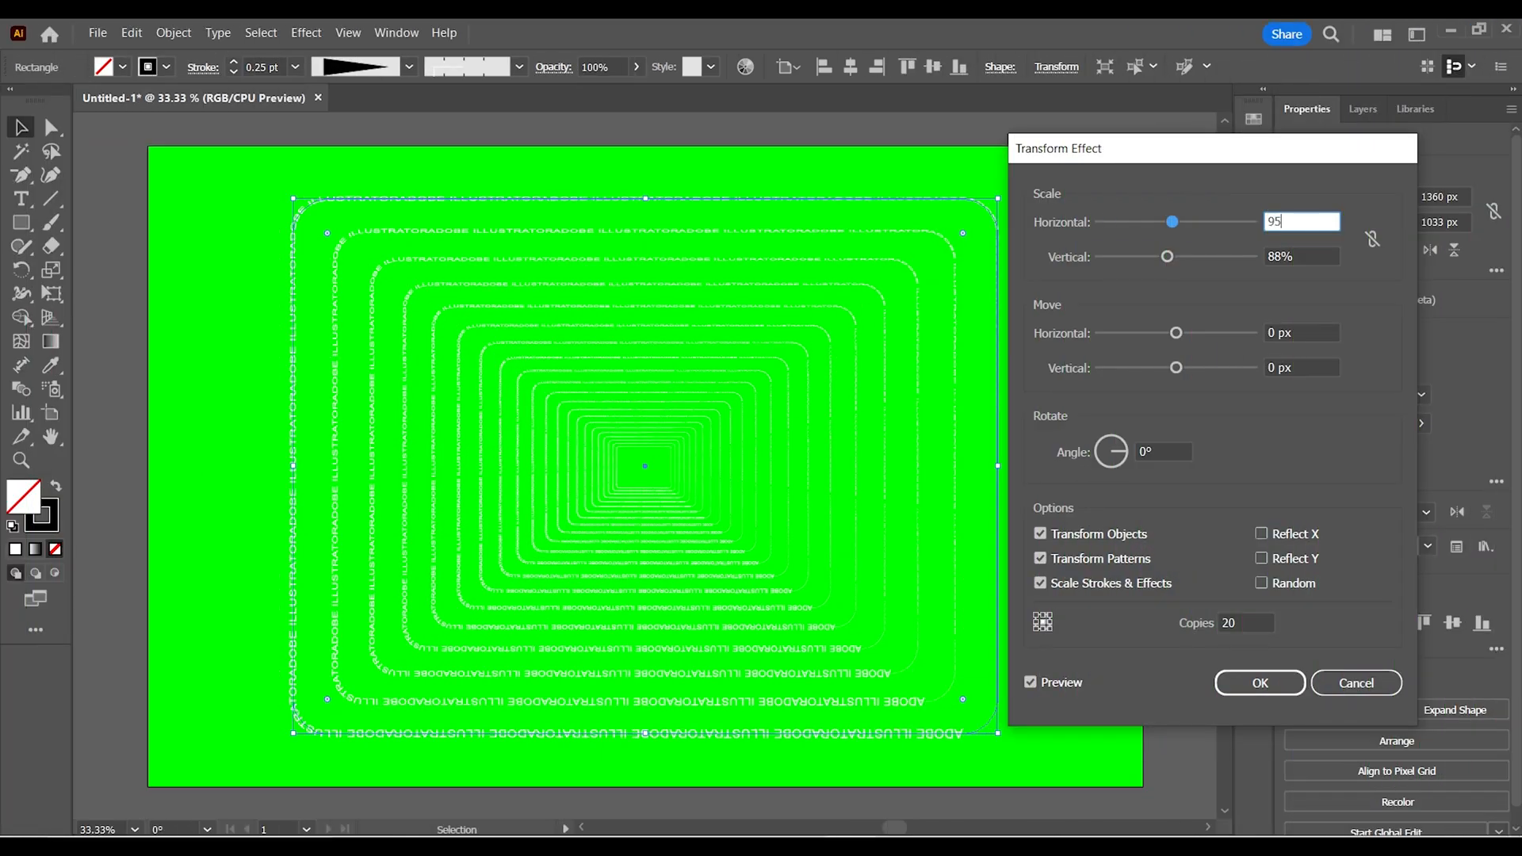
pyautogui.doubleClick(1300, 256)
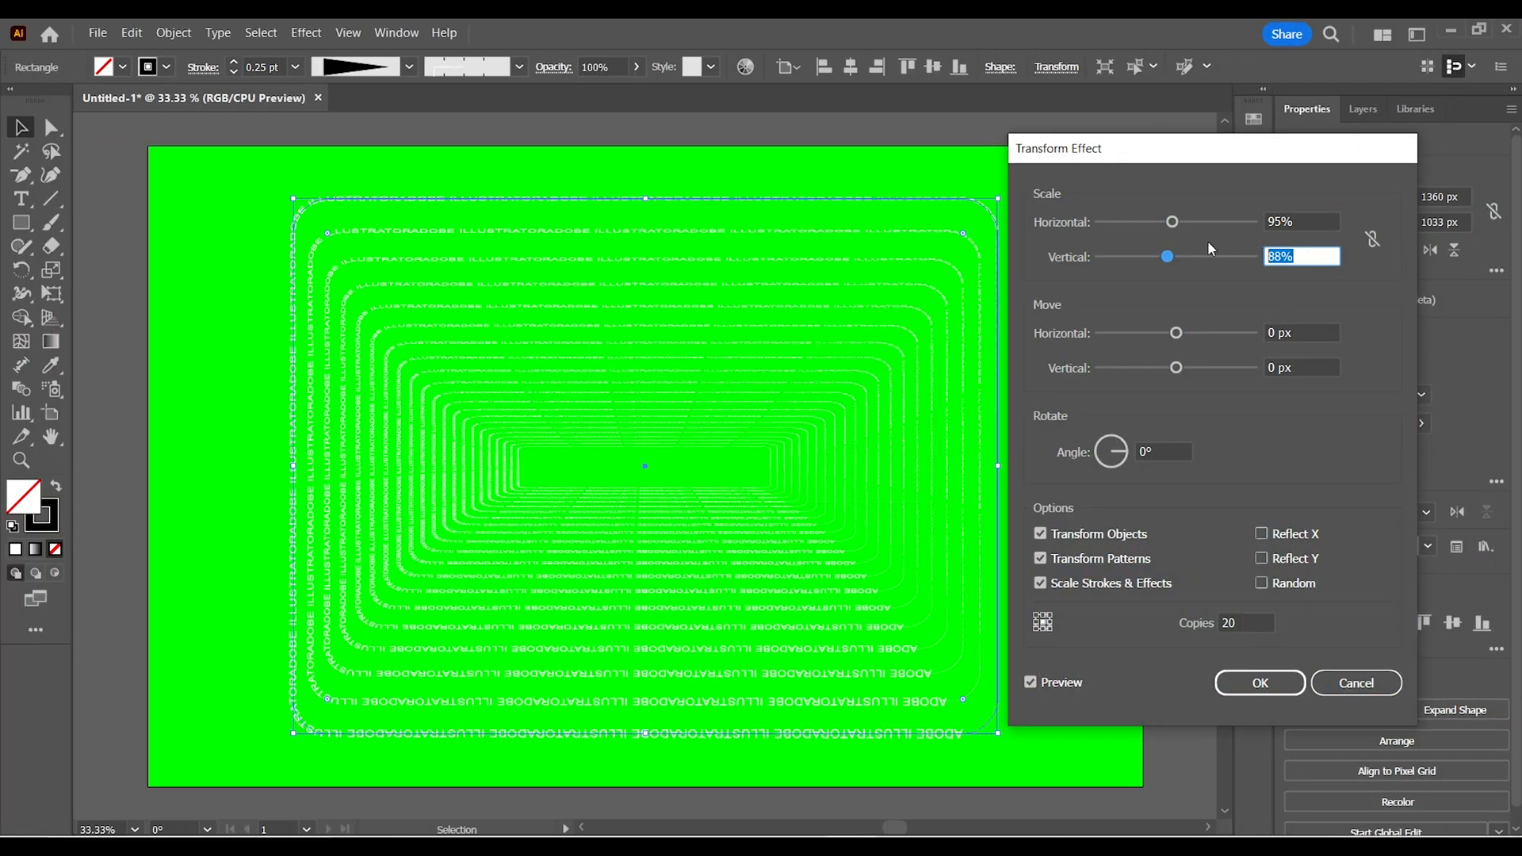
pyautogui.write('95')
# - Raise the Transform effect's number of copies to 40, keep the angle at 0°, and apply the effect
pyautogui.click(1254, 621)
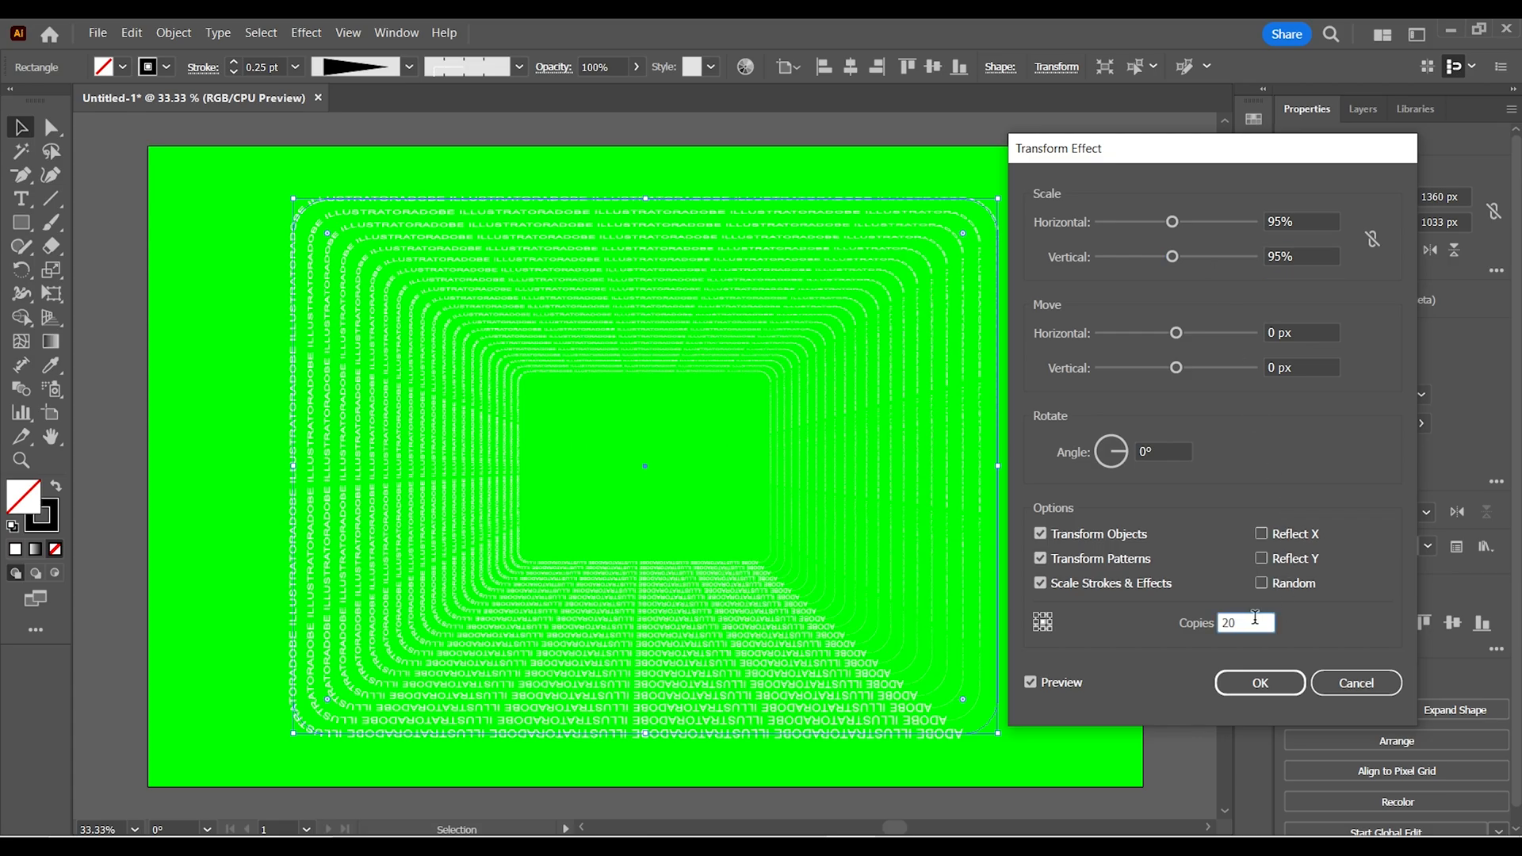
pyautogui.press('Up')
pyautogui.press('Up')
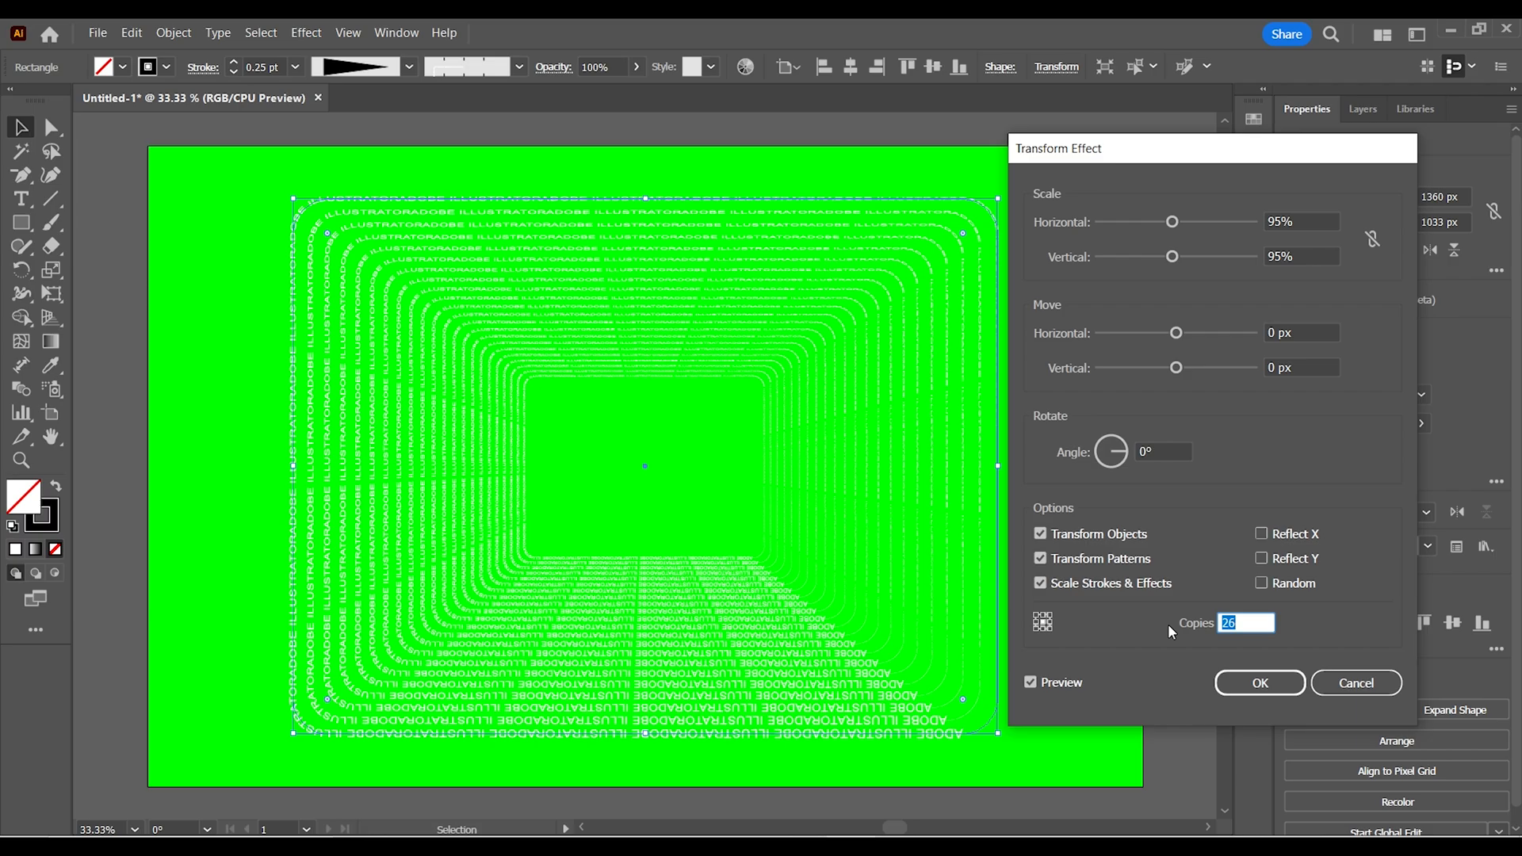
pyautogui.press('Up')
pyautogui.press('Up')
pyautogui.press('Up')
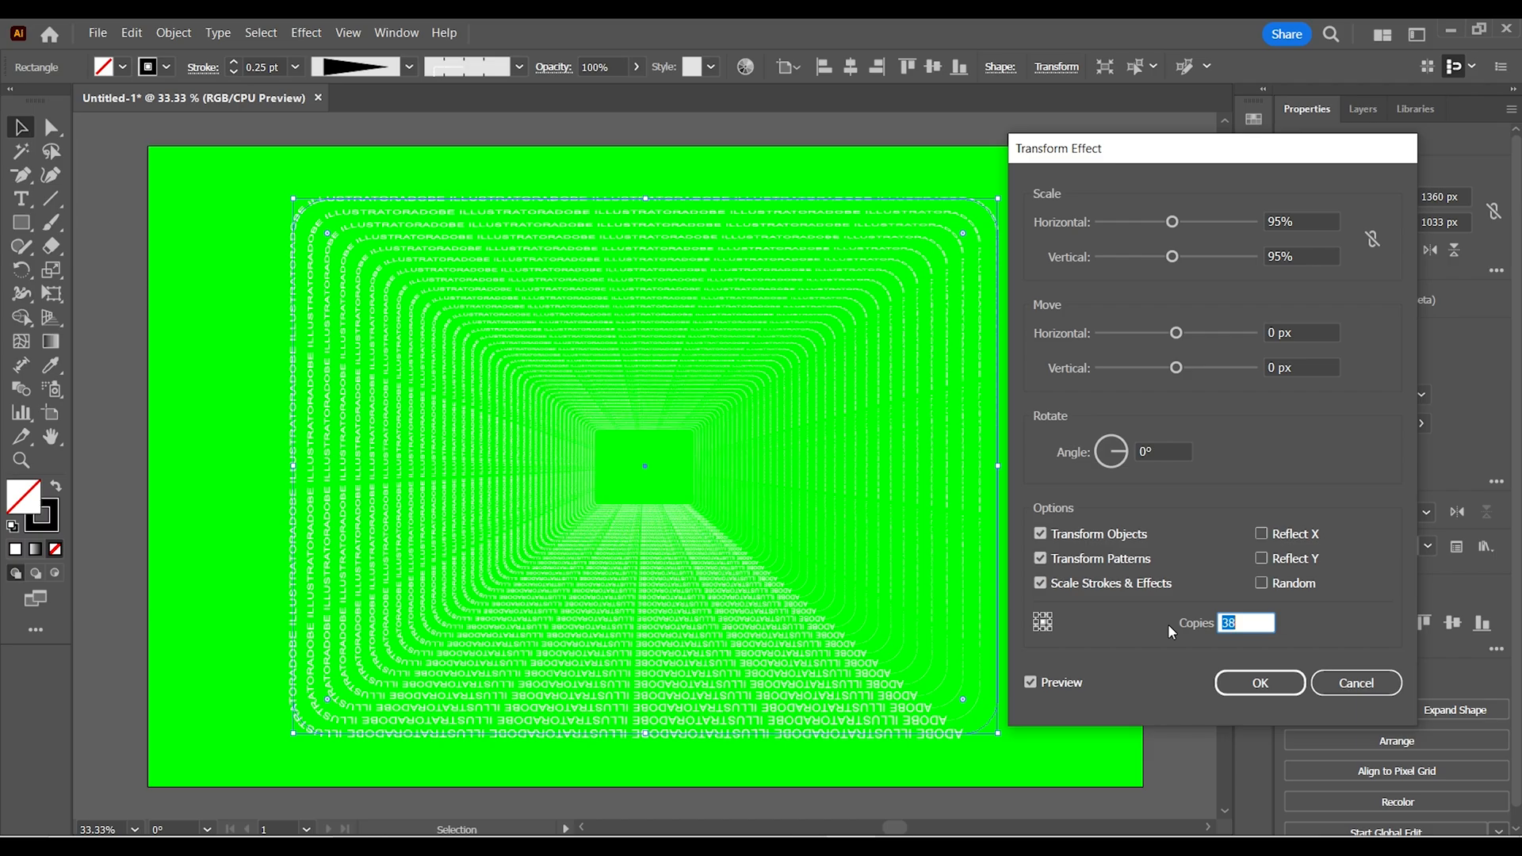
pyautogui.press('Up')
pyautogui.press('Up')
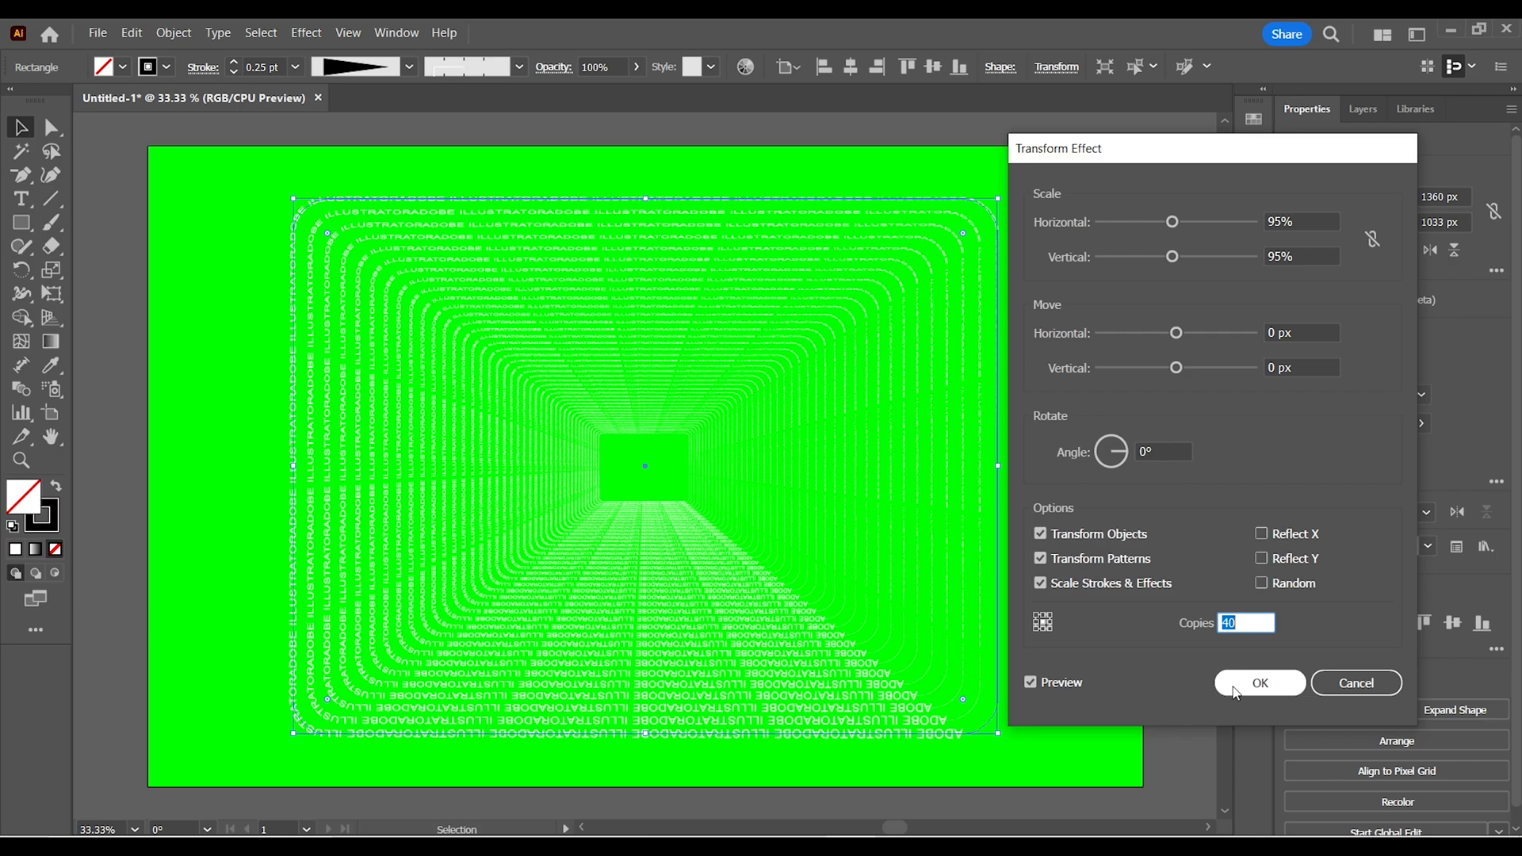
pyautogui.click(1158, 450)
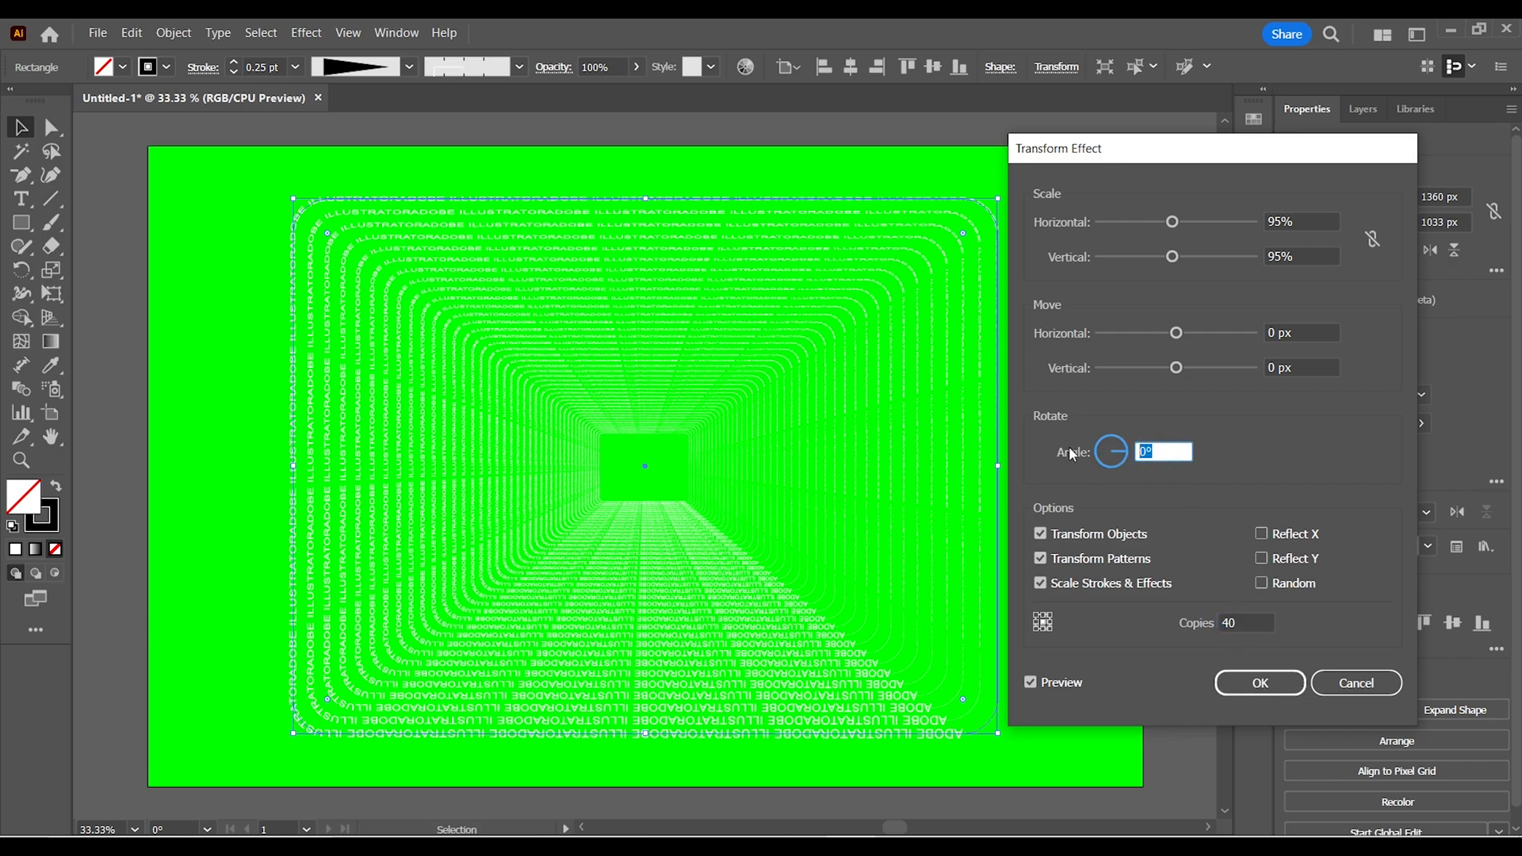
pyautogui.click(1256, 682)
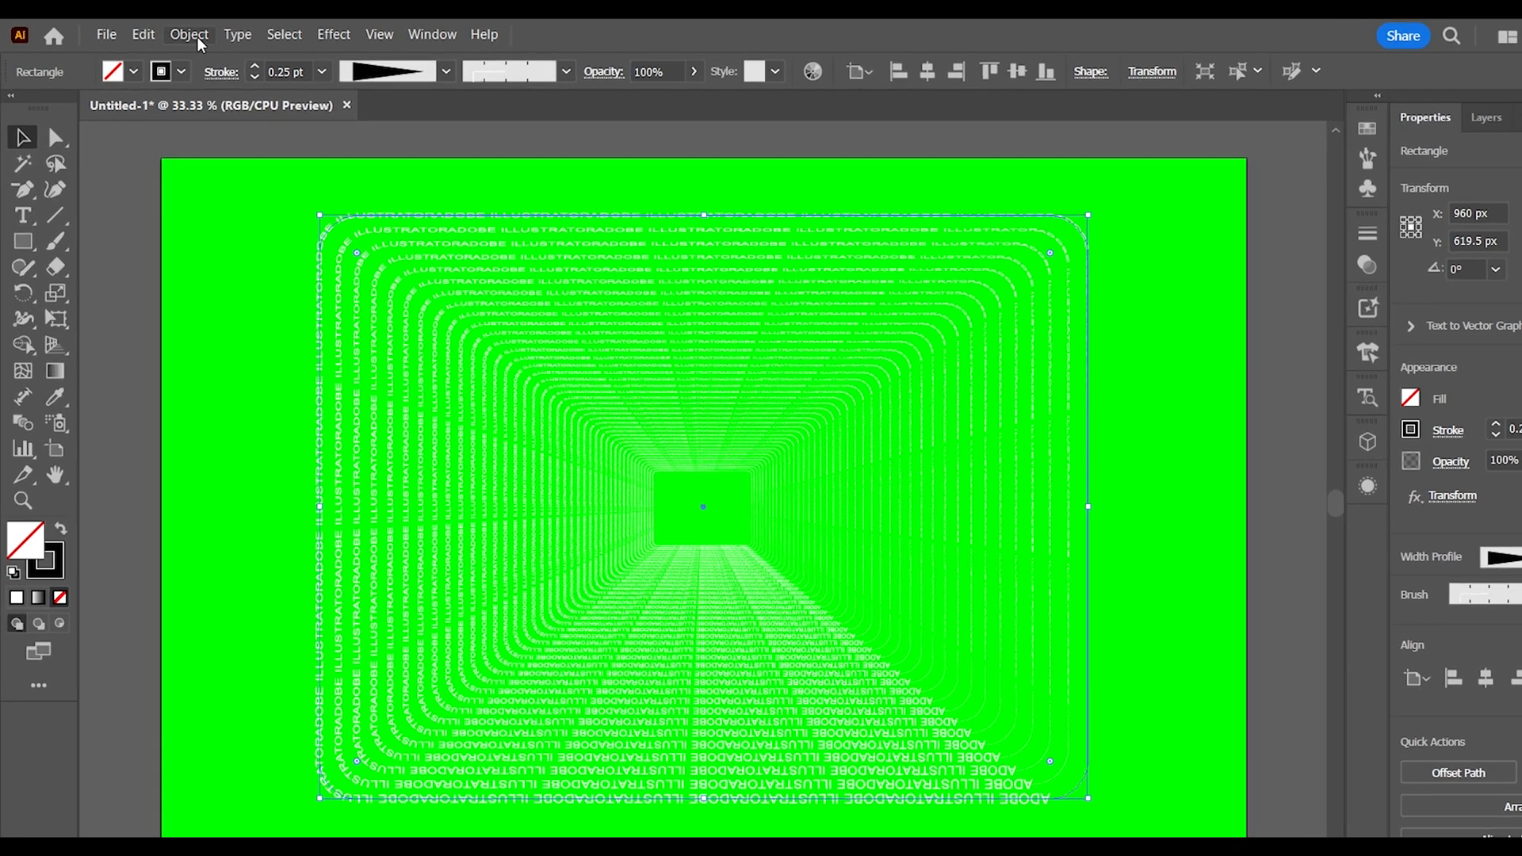
# - Expand the appearance of the repeated lettering rectangle, ungroup the resulting rings and deselect them
pyautogui.click(173, 32)
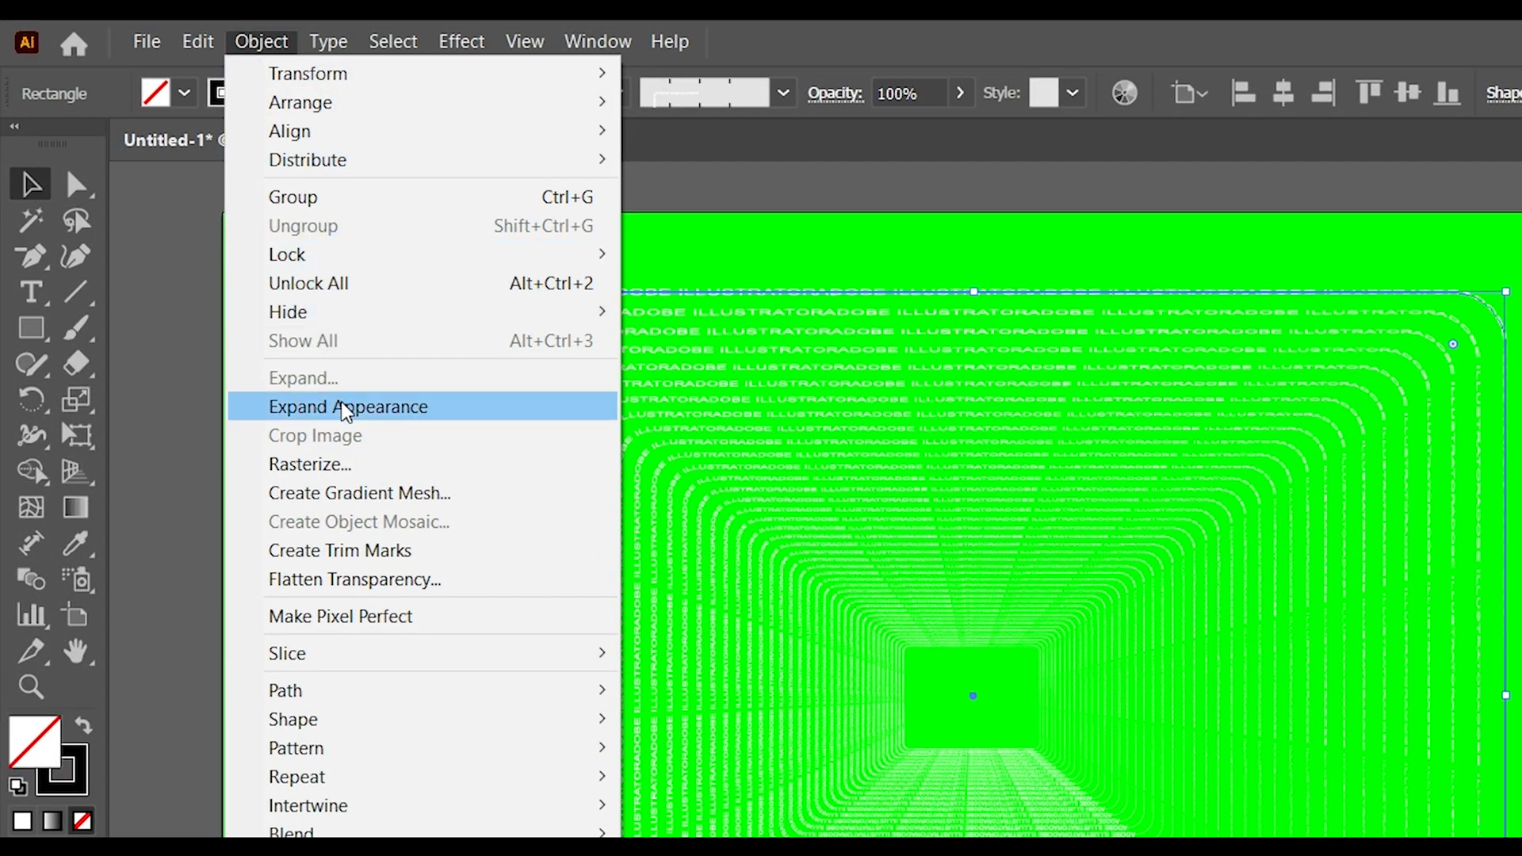
pyautogui.click(345, 409)
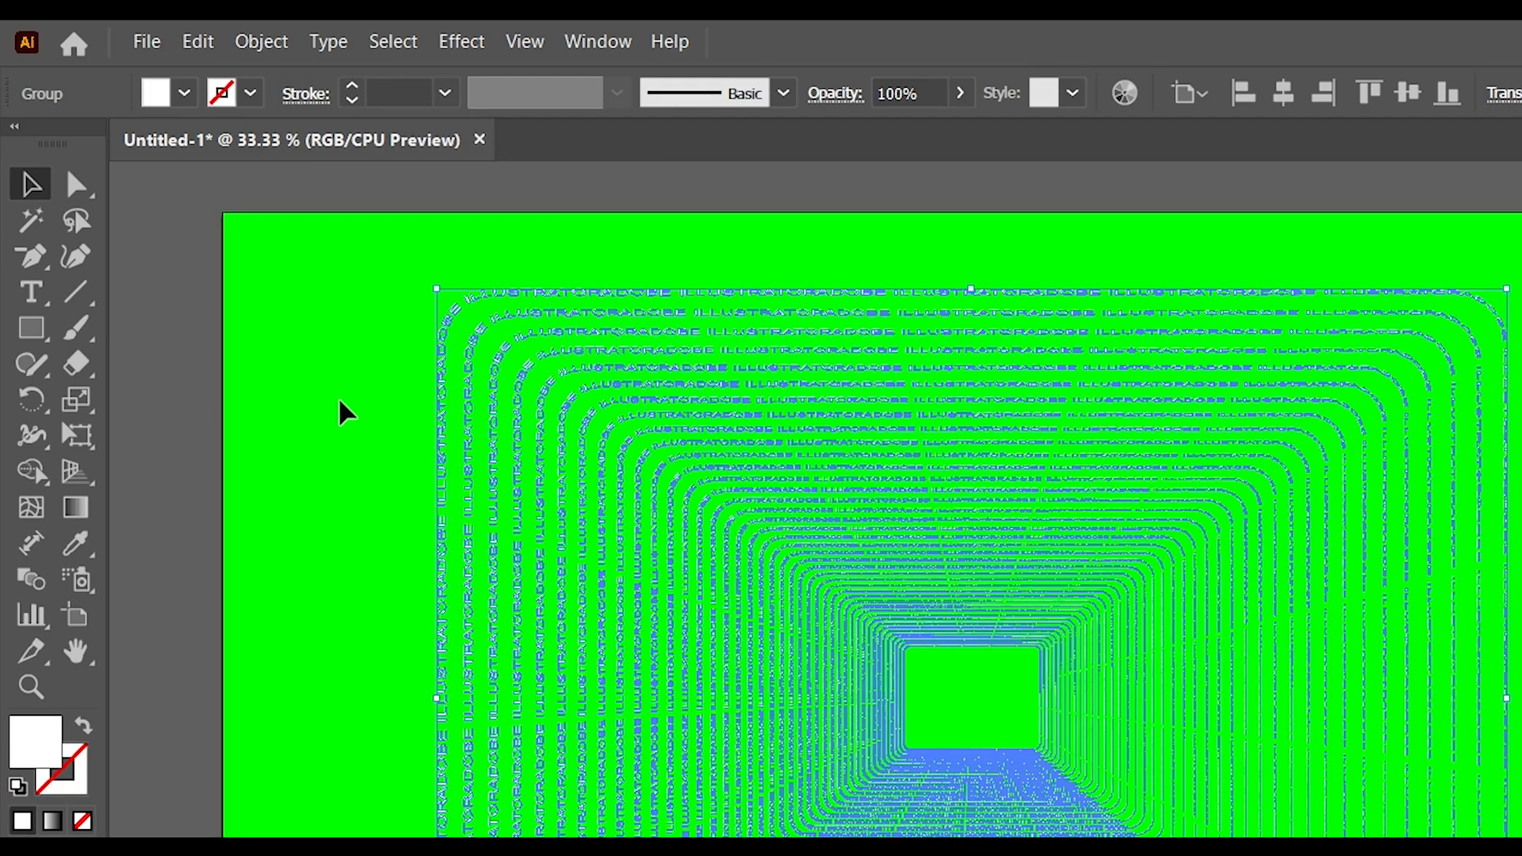
pyautogui.rightClick(557, 396)
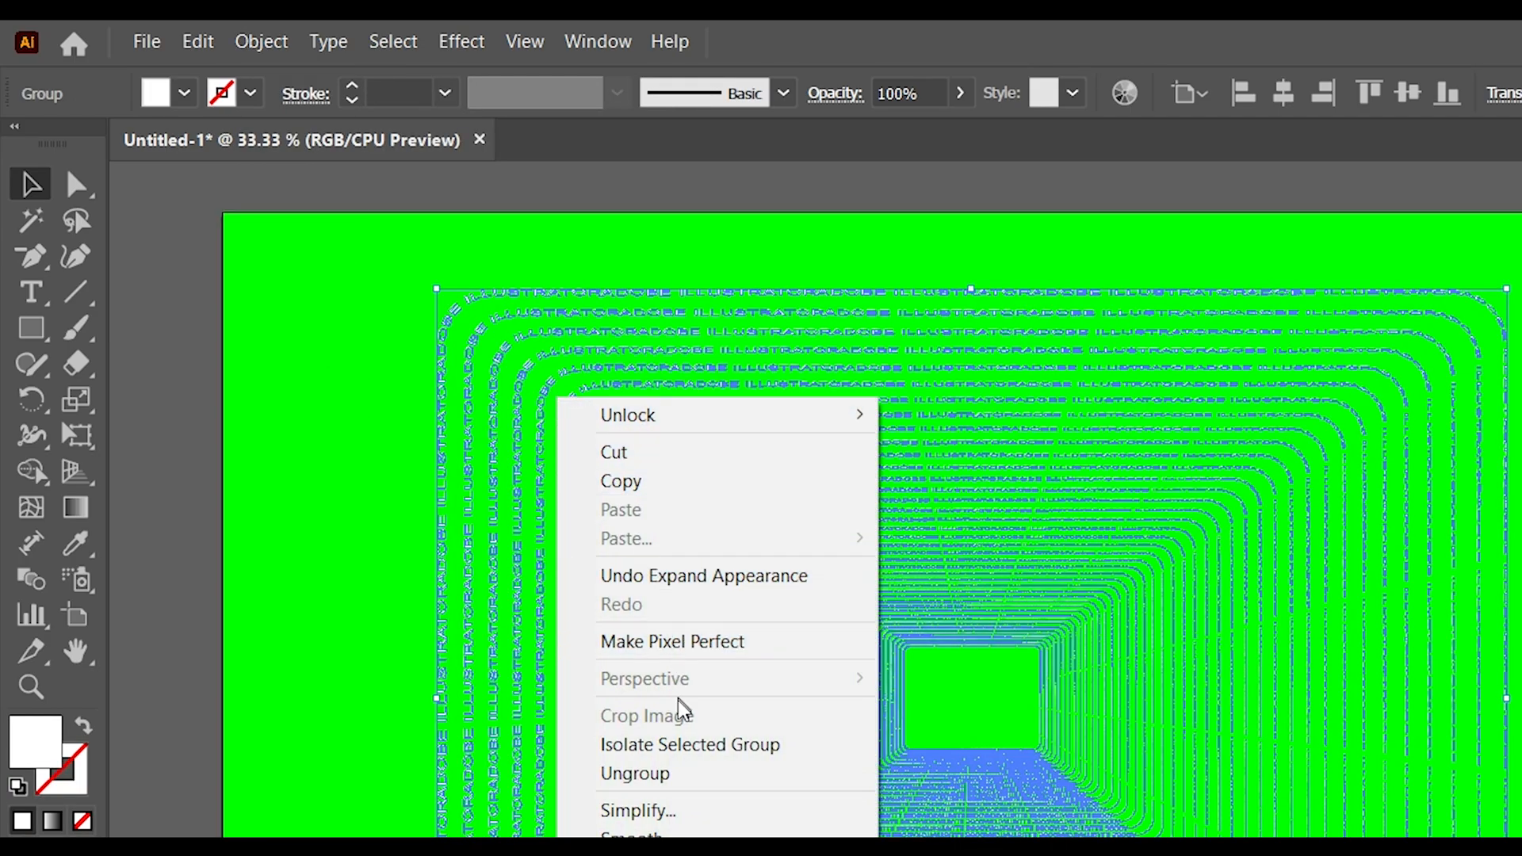
pyautogui.click(666, 775)
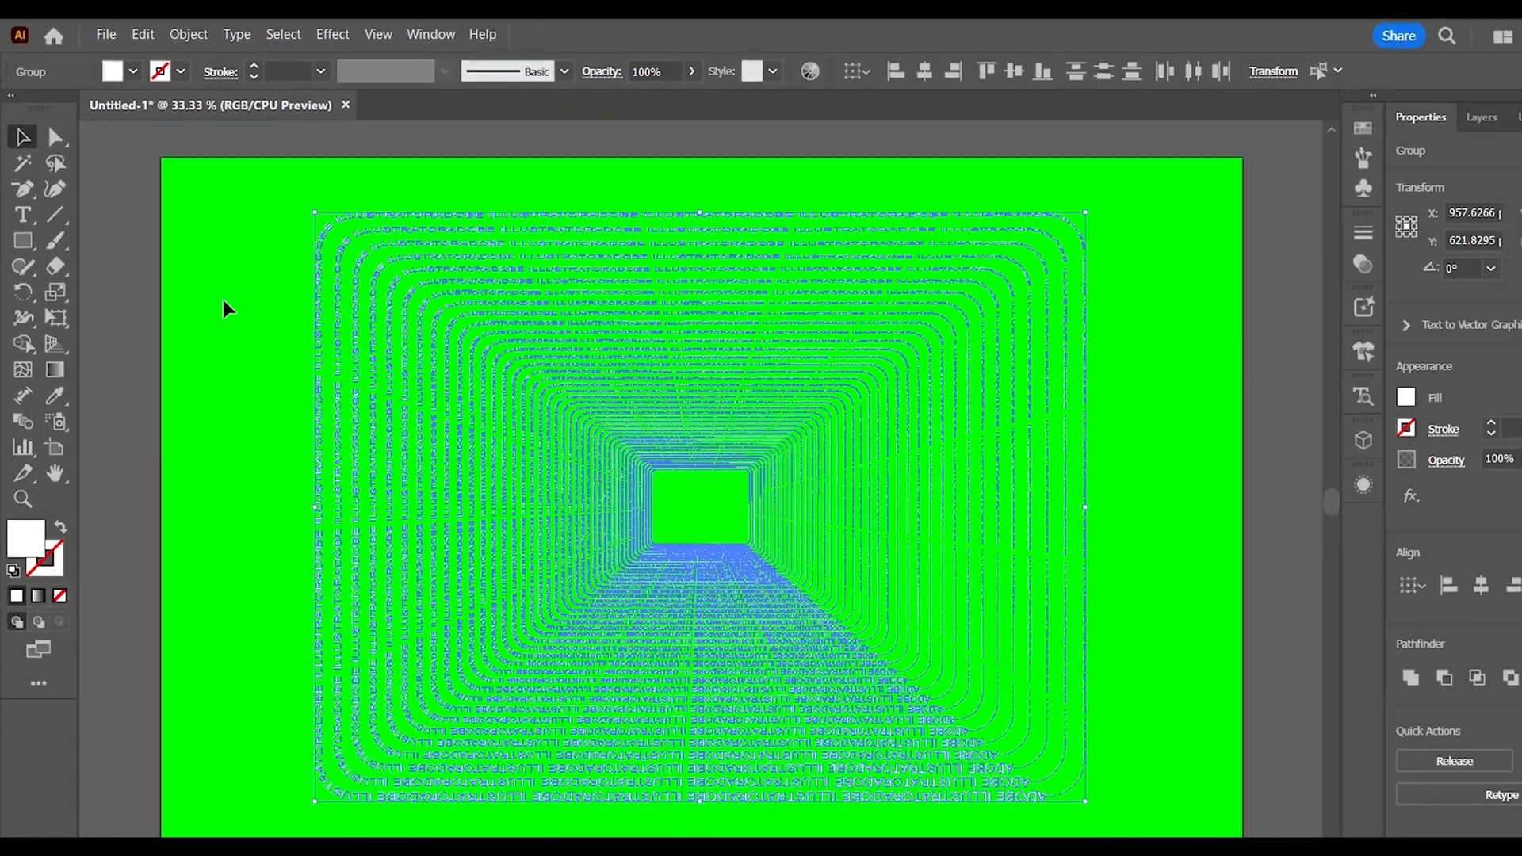
pyautogui.click(308, 434)
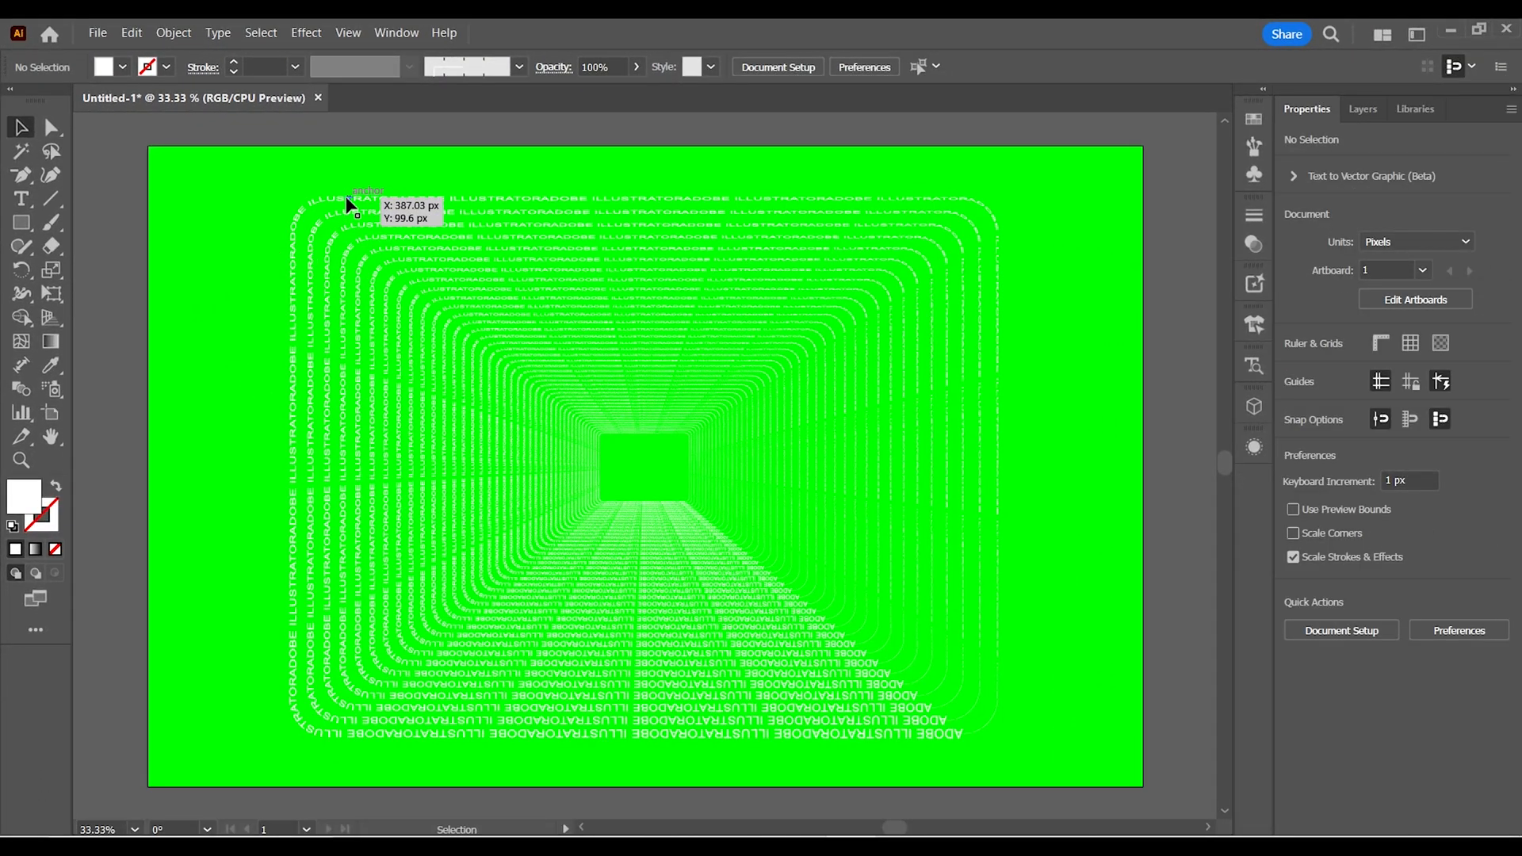
# - Select every other lettering ring from the outermost one inward, fill them with blue and deselect
pyautogui.click(345, 197)
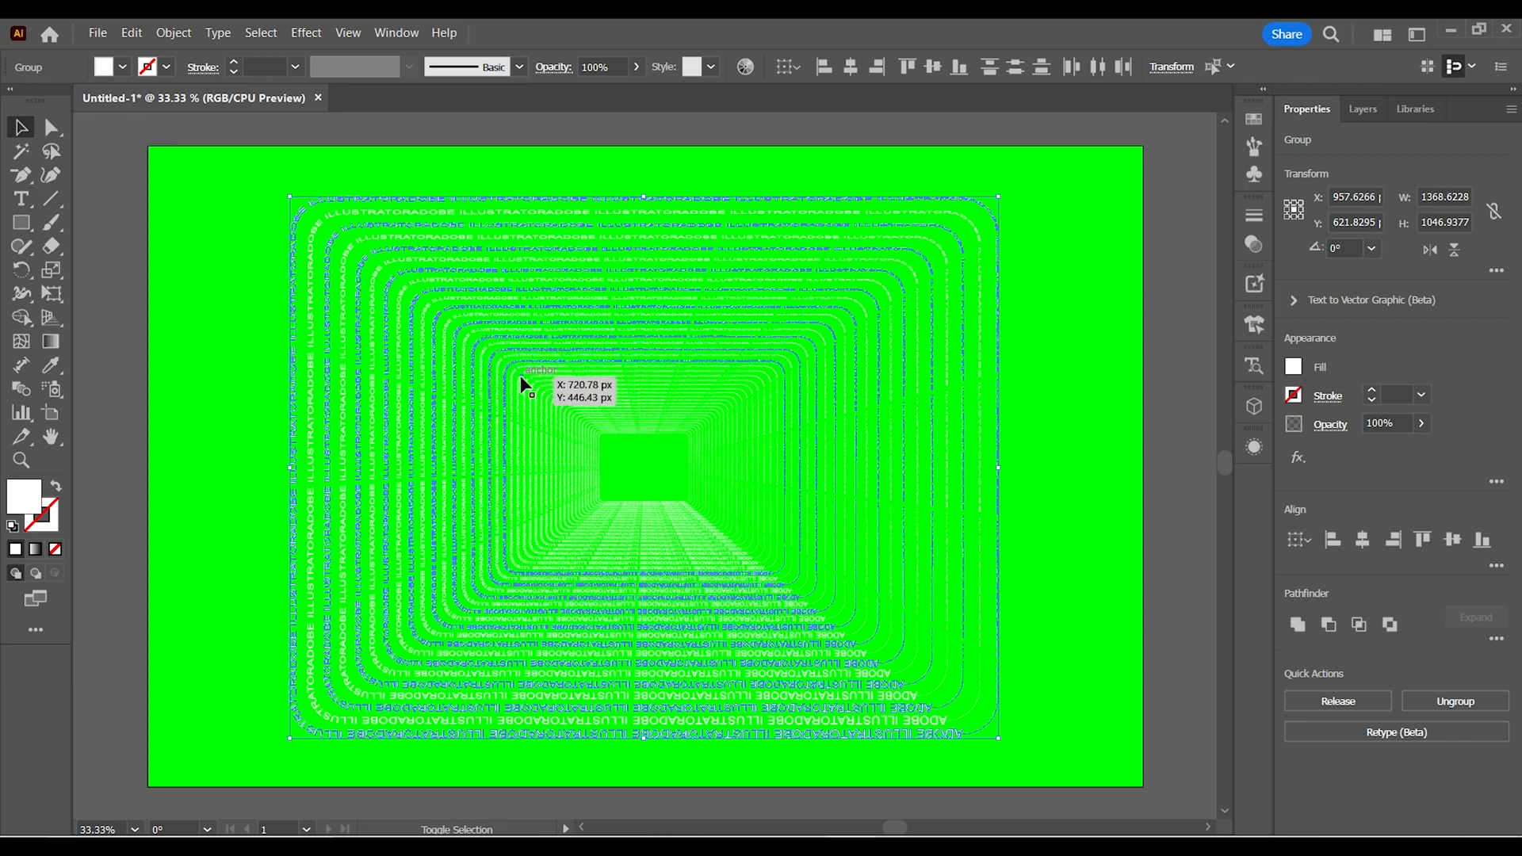
pyautogui.moveTo(535, 383); pyautogui.dragTo(565, 410)
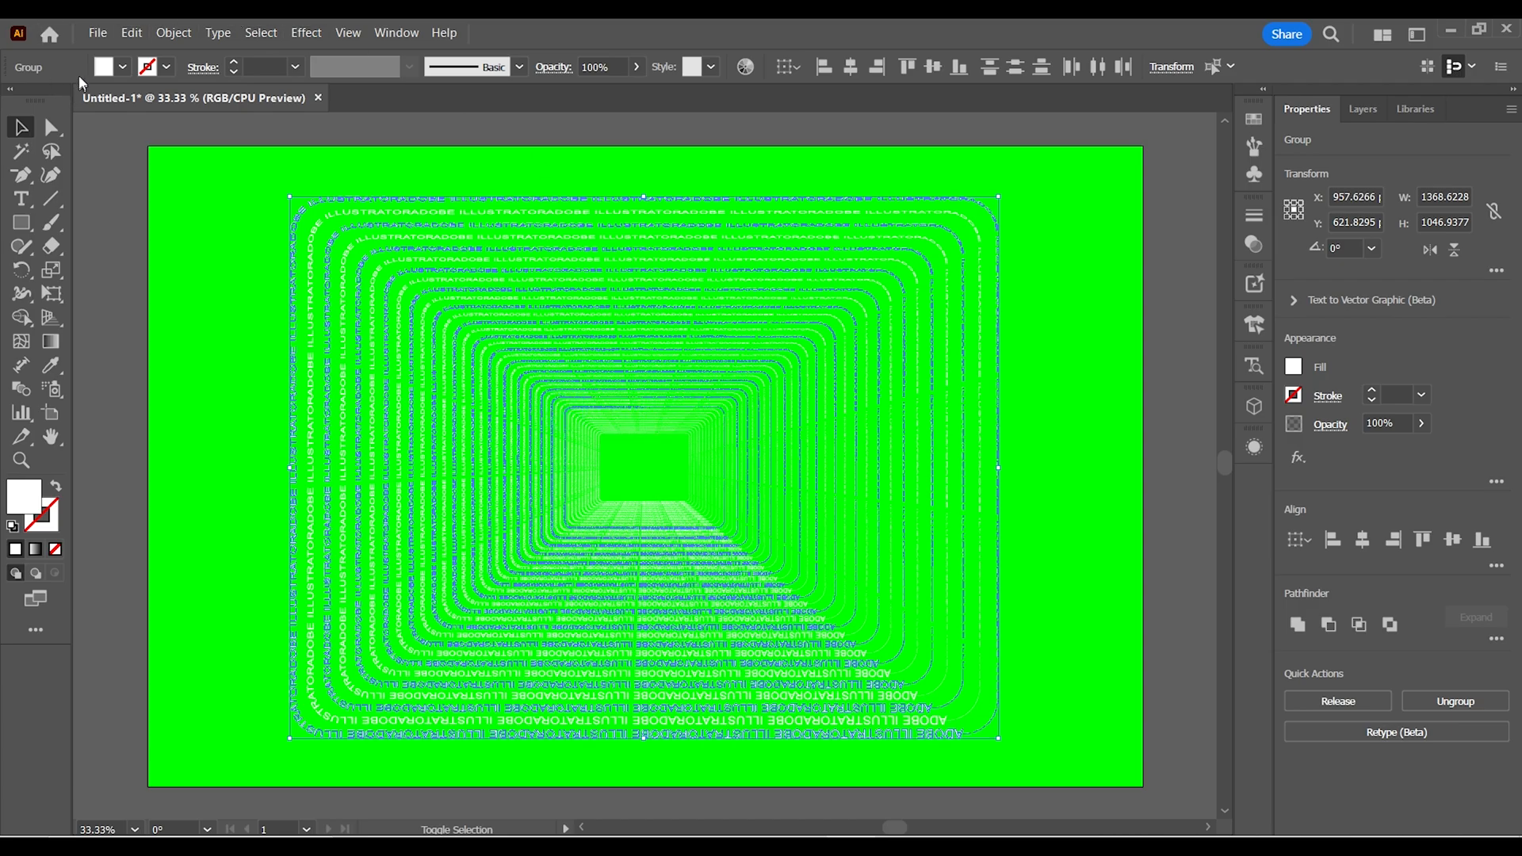
pyautogui.click(123, 68)
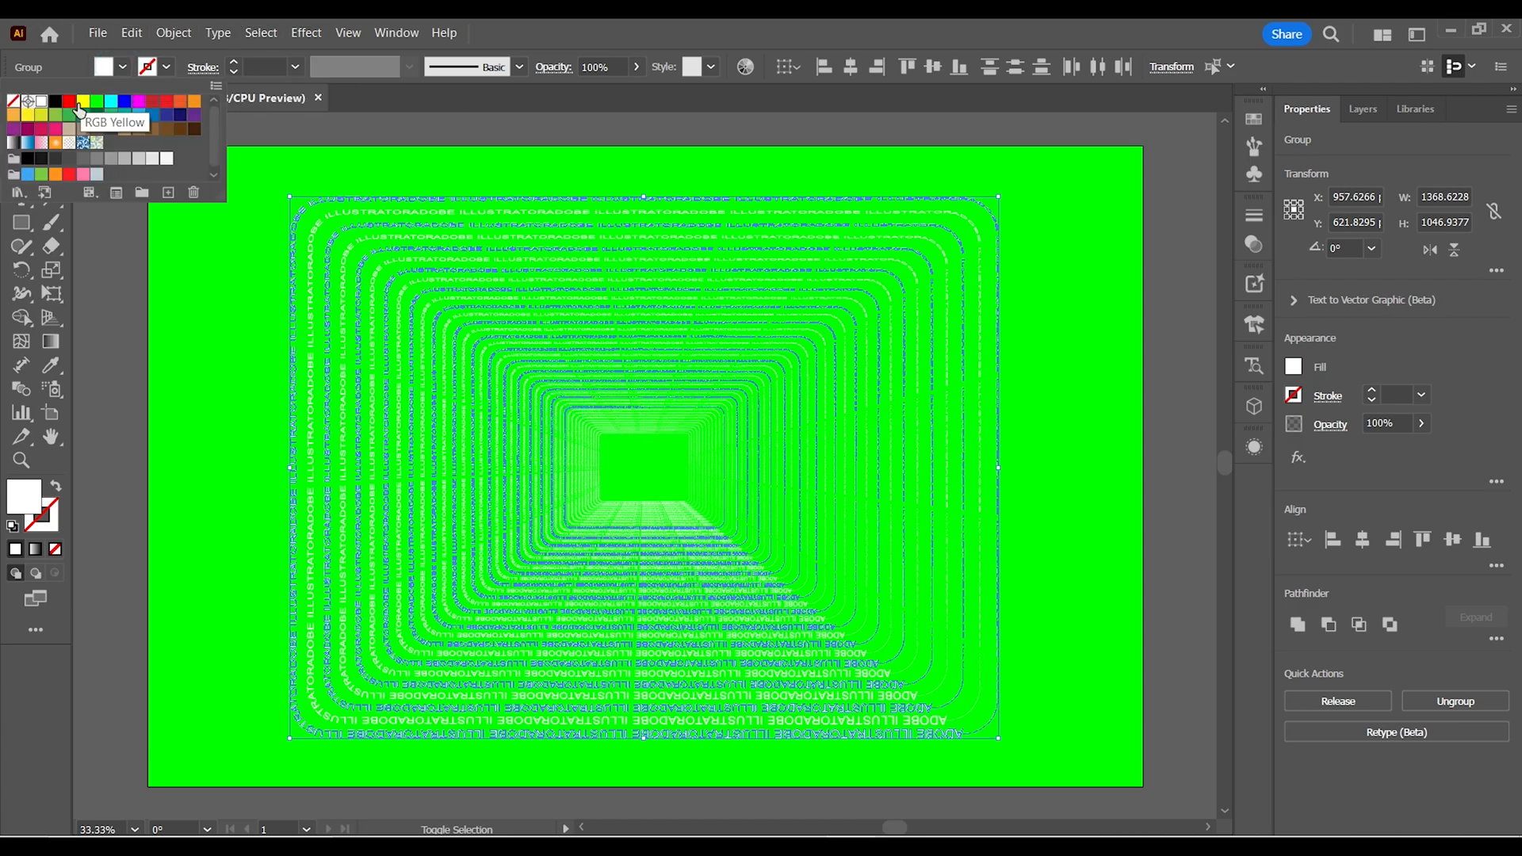
pyautogui.click(84, 103)
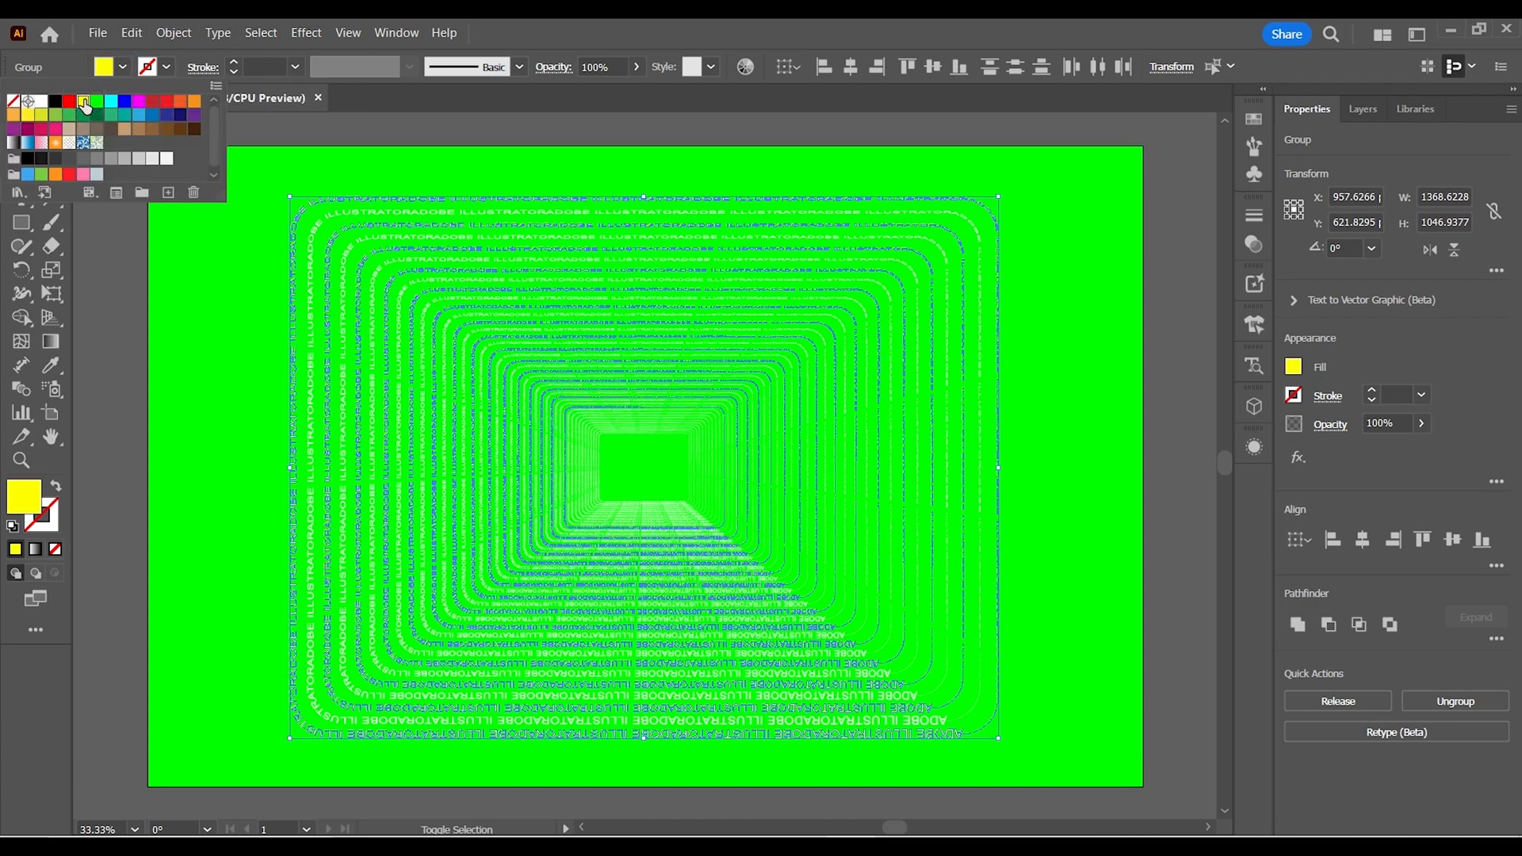
pyautogui.click(125, 103)
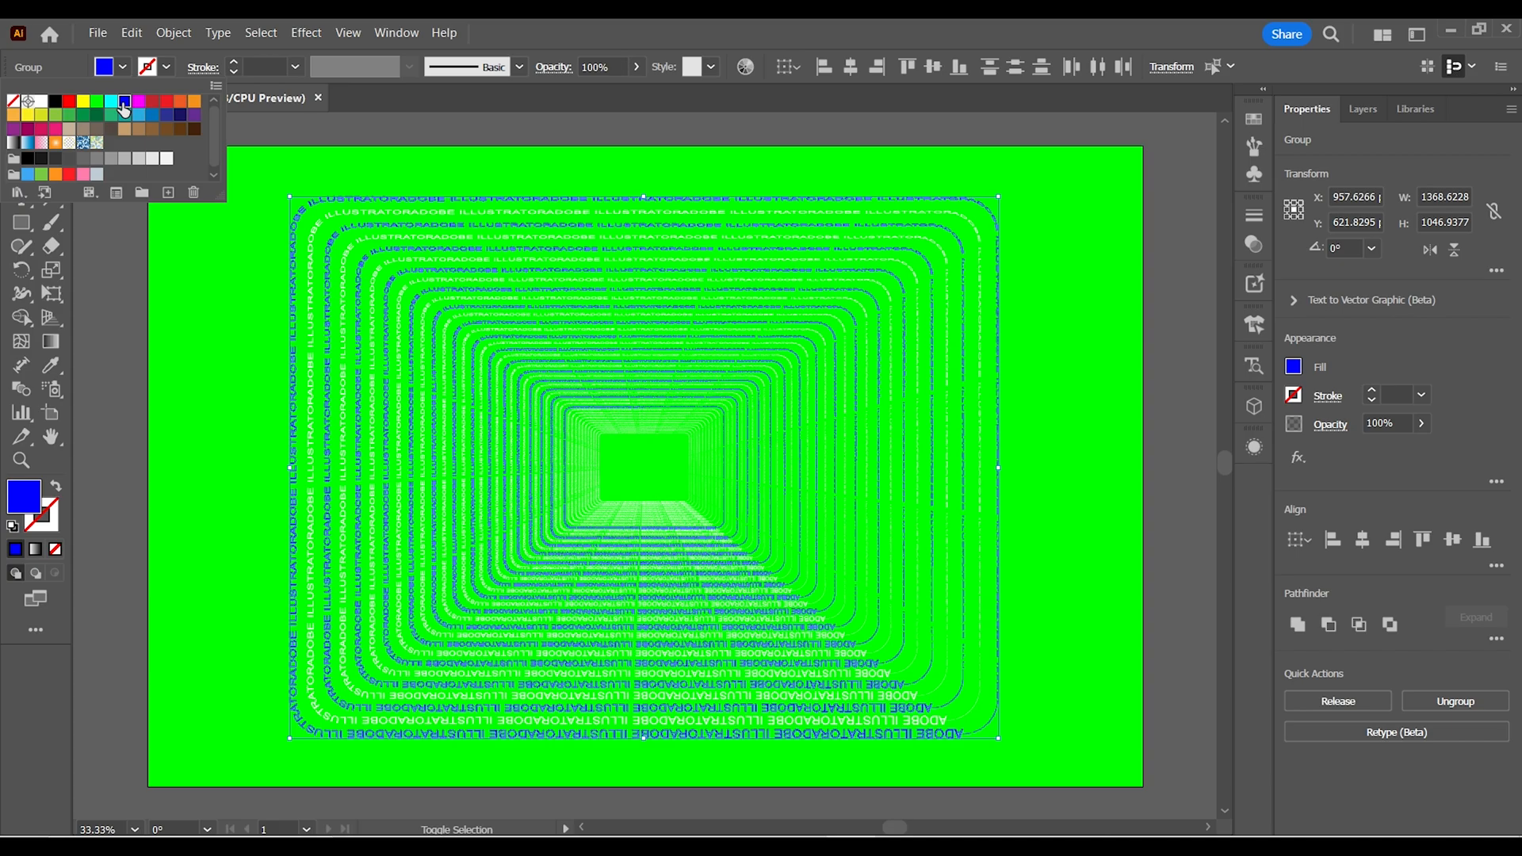
pyautogui.click(344, 162)
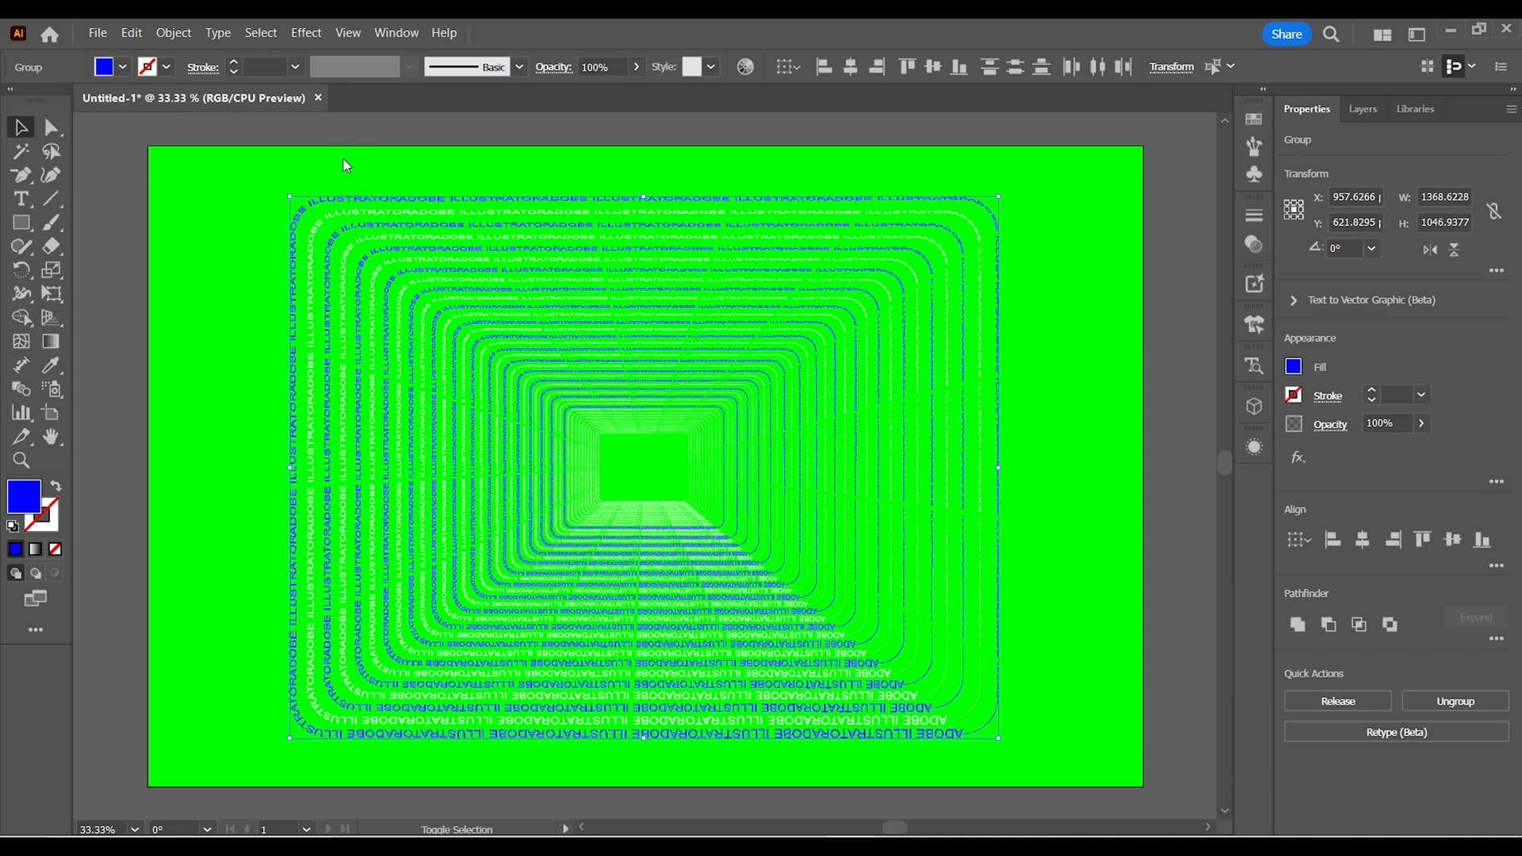
pyautogui.click(343, 164)
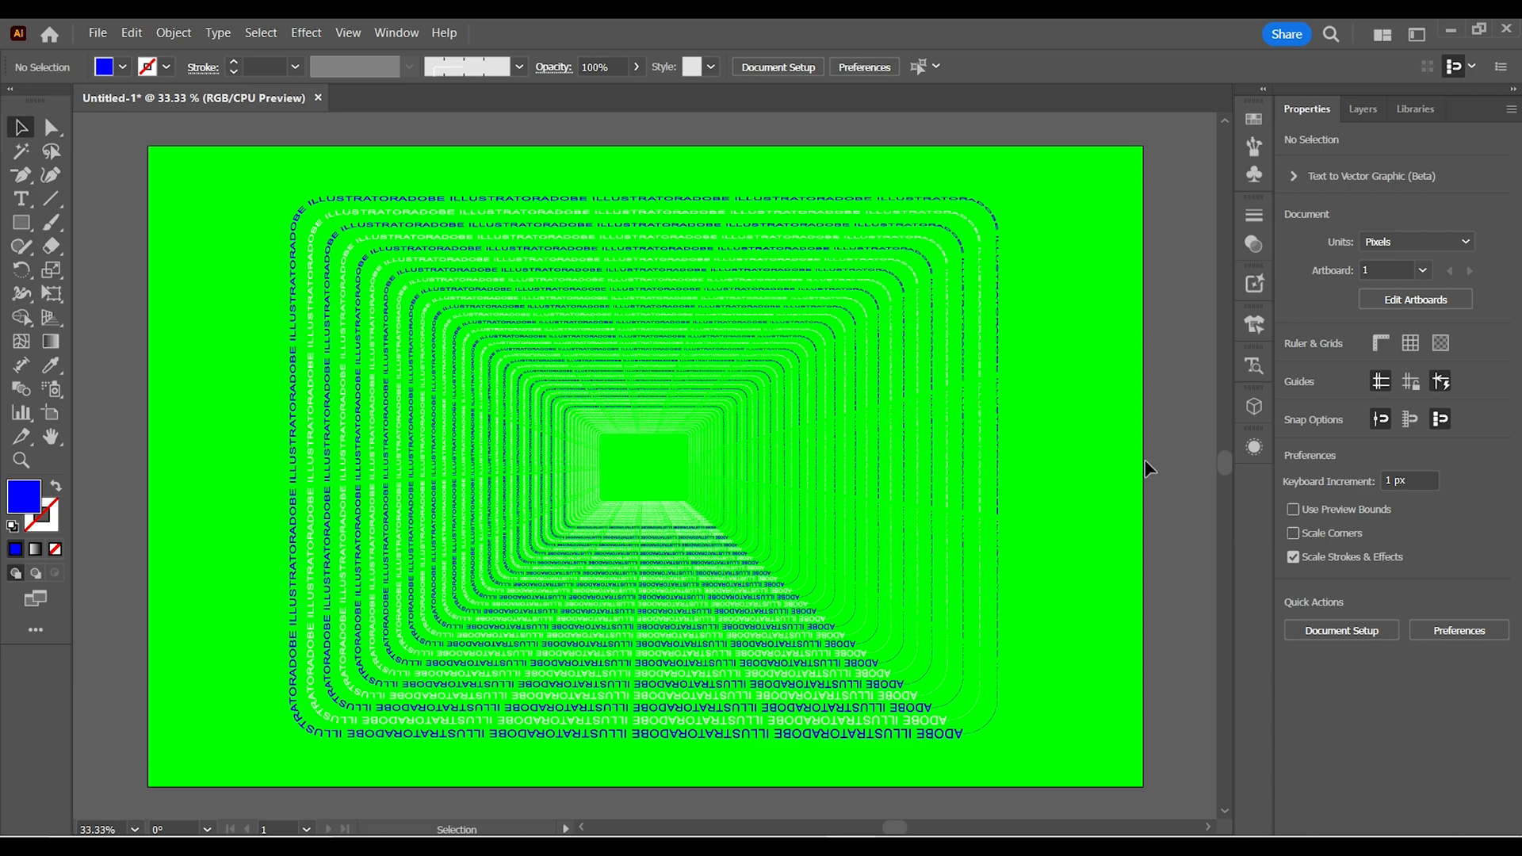
# - Select every other one of the remaining white lettering rings near the center and fill them with the same blue
pyautogui.press('+')
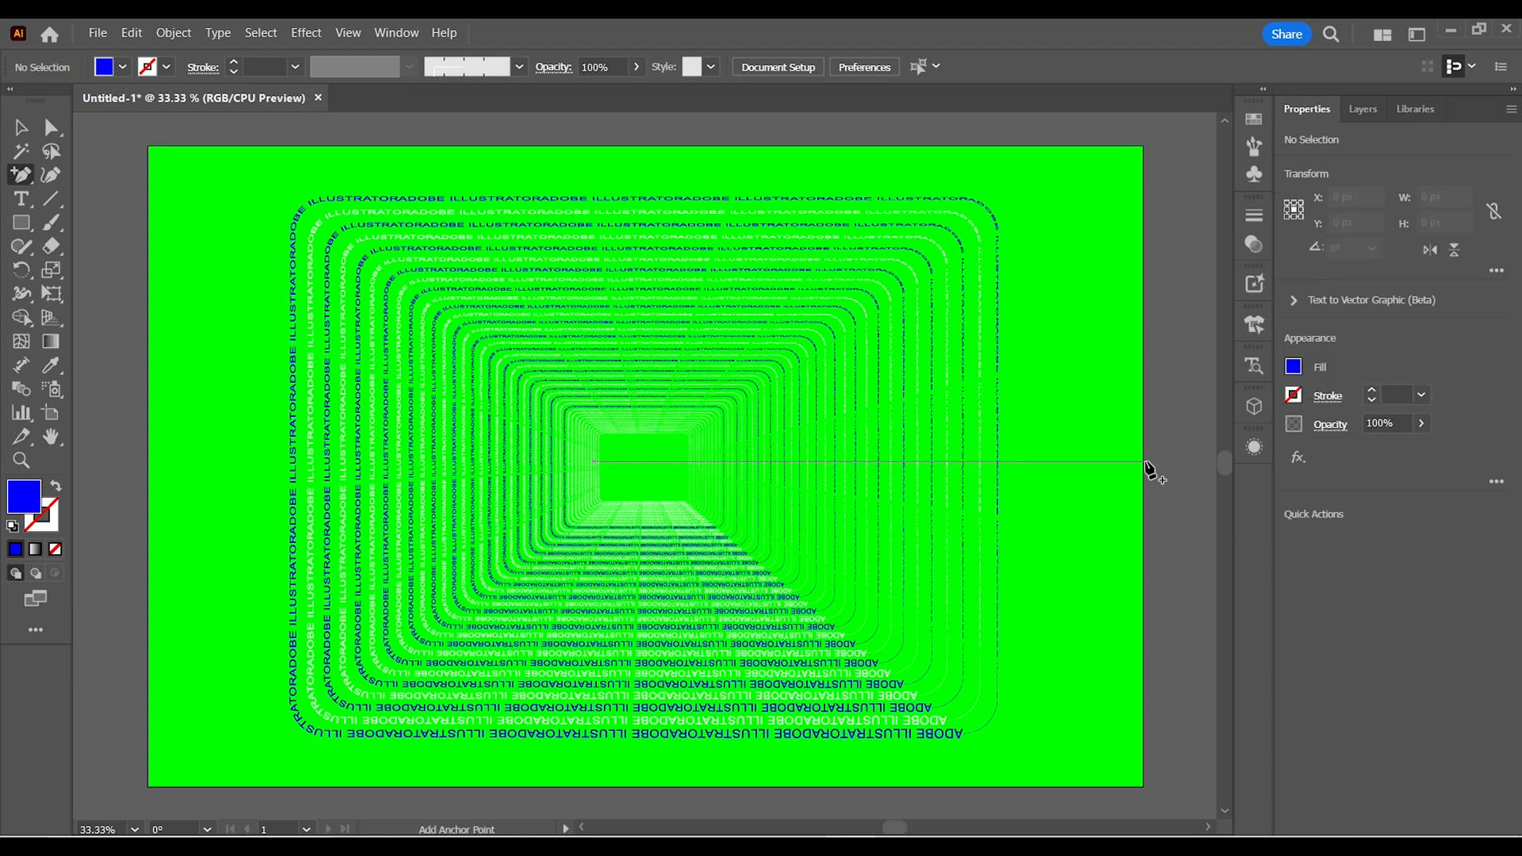
pyautogui.press('v')
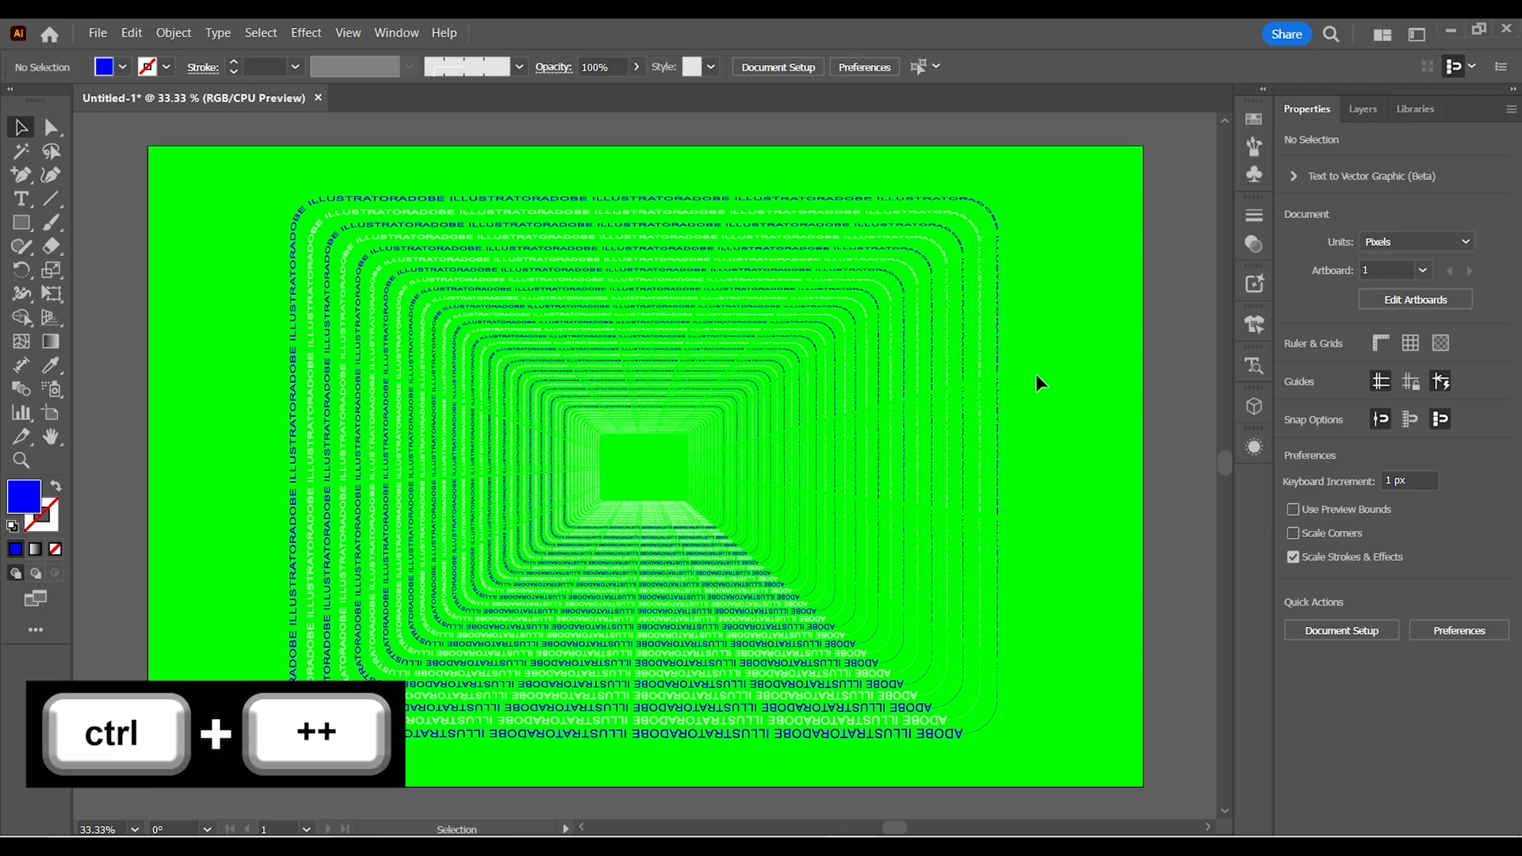
pyautogui.hotkey('ctrl', '+')
pyautogui.hotkey('ctrl', '+')
pyautogui.hotkey('ctrl', '+')
pyautogui.hotkey('ctrl', '+')
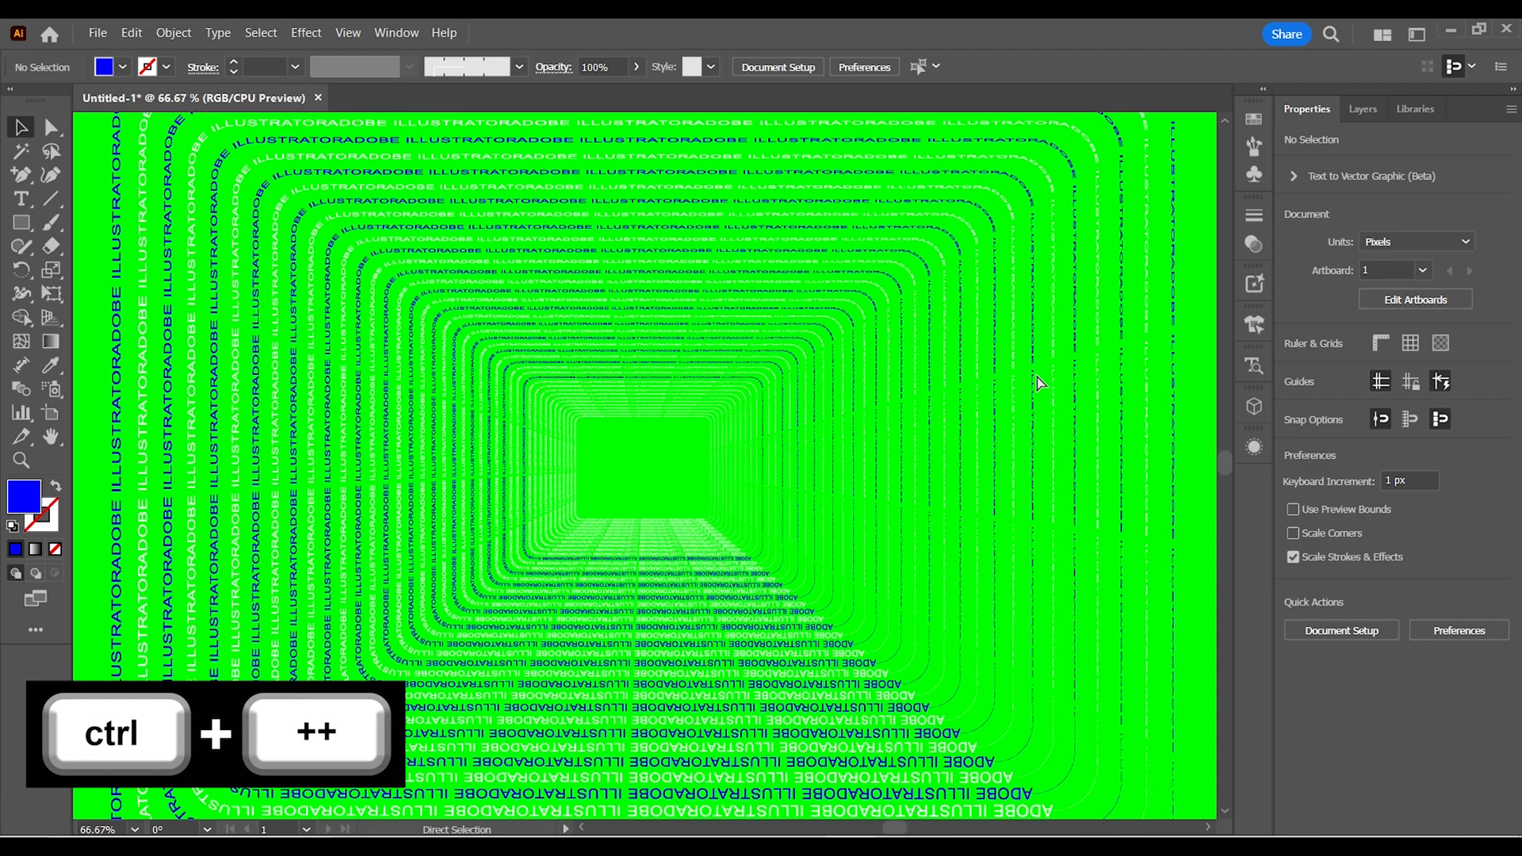
pyautogui.hotkey('ctrl', '+')
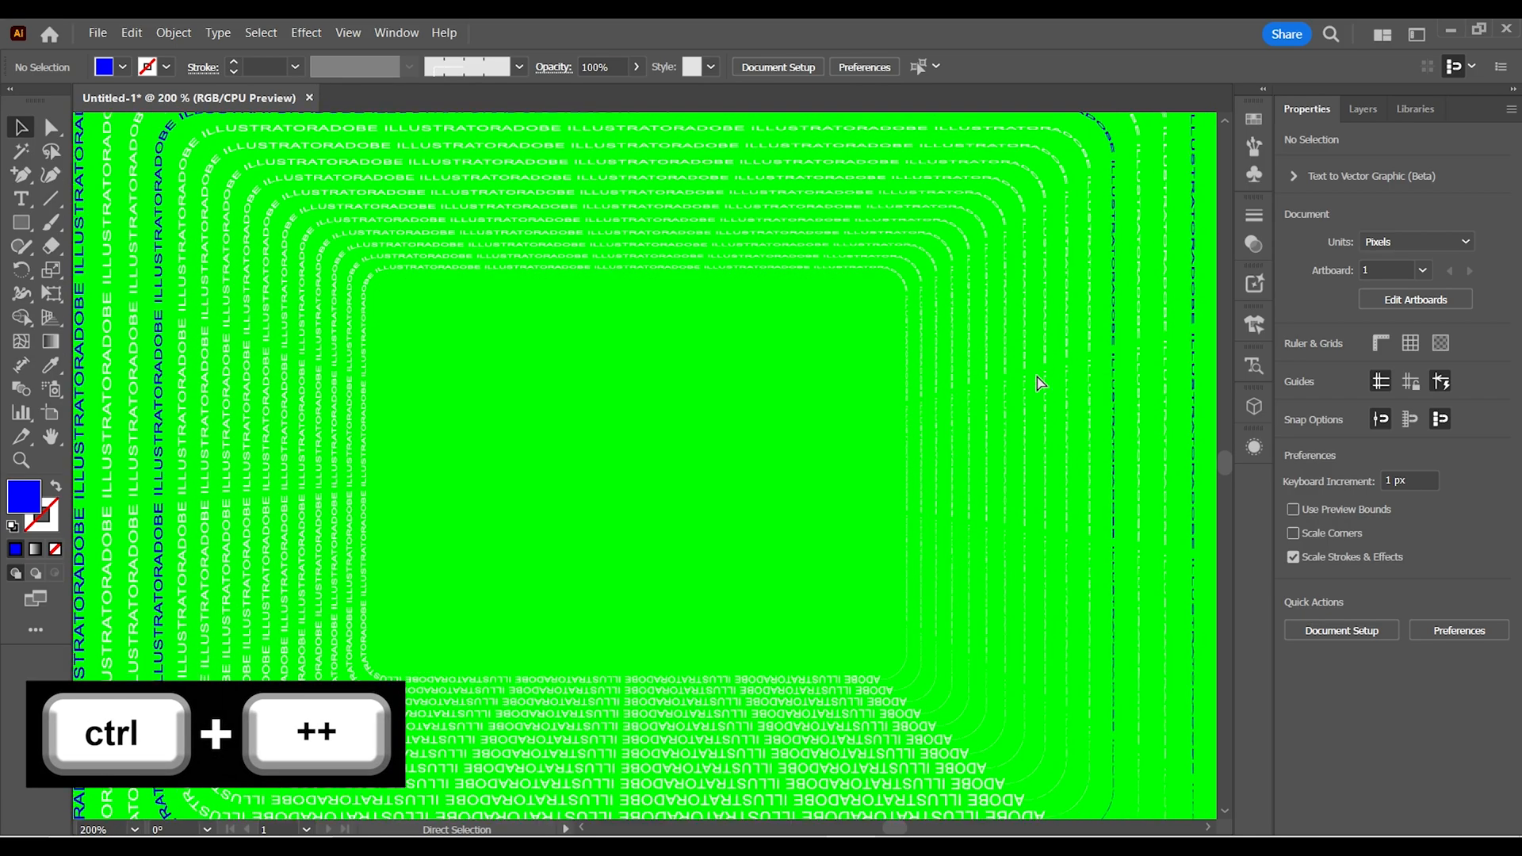
pyautogui.hotkey('ctrl', '+')
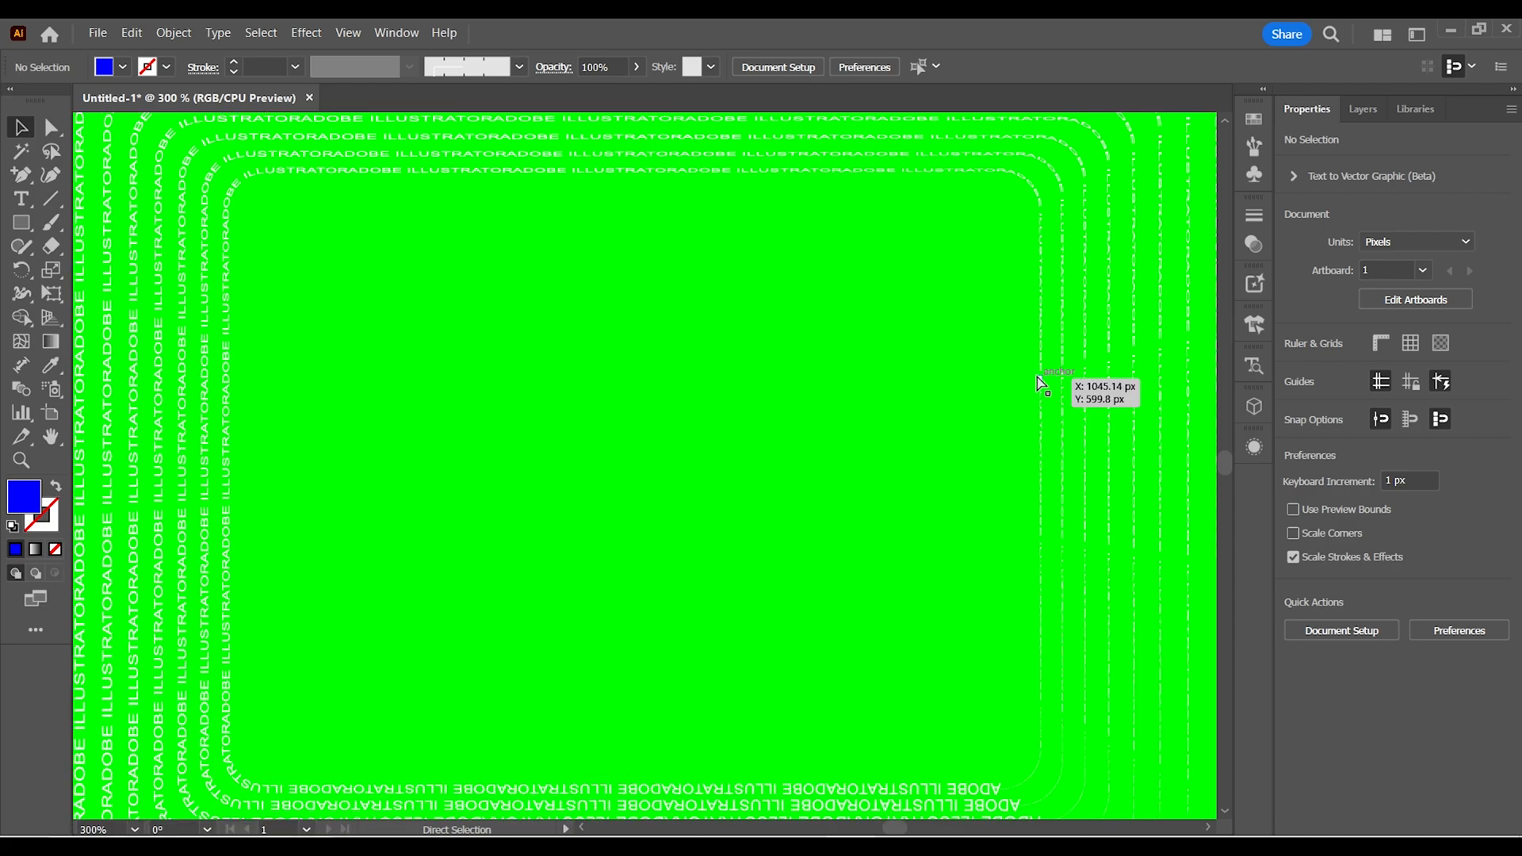
pyautogui.hotkey('ctrl', '-')
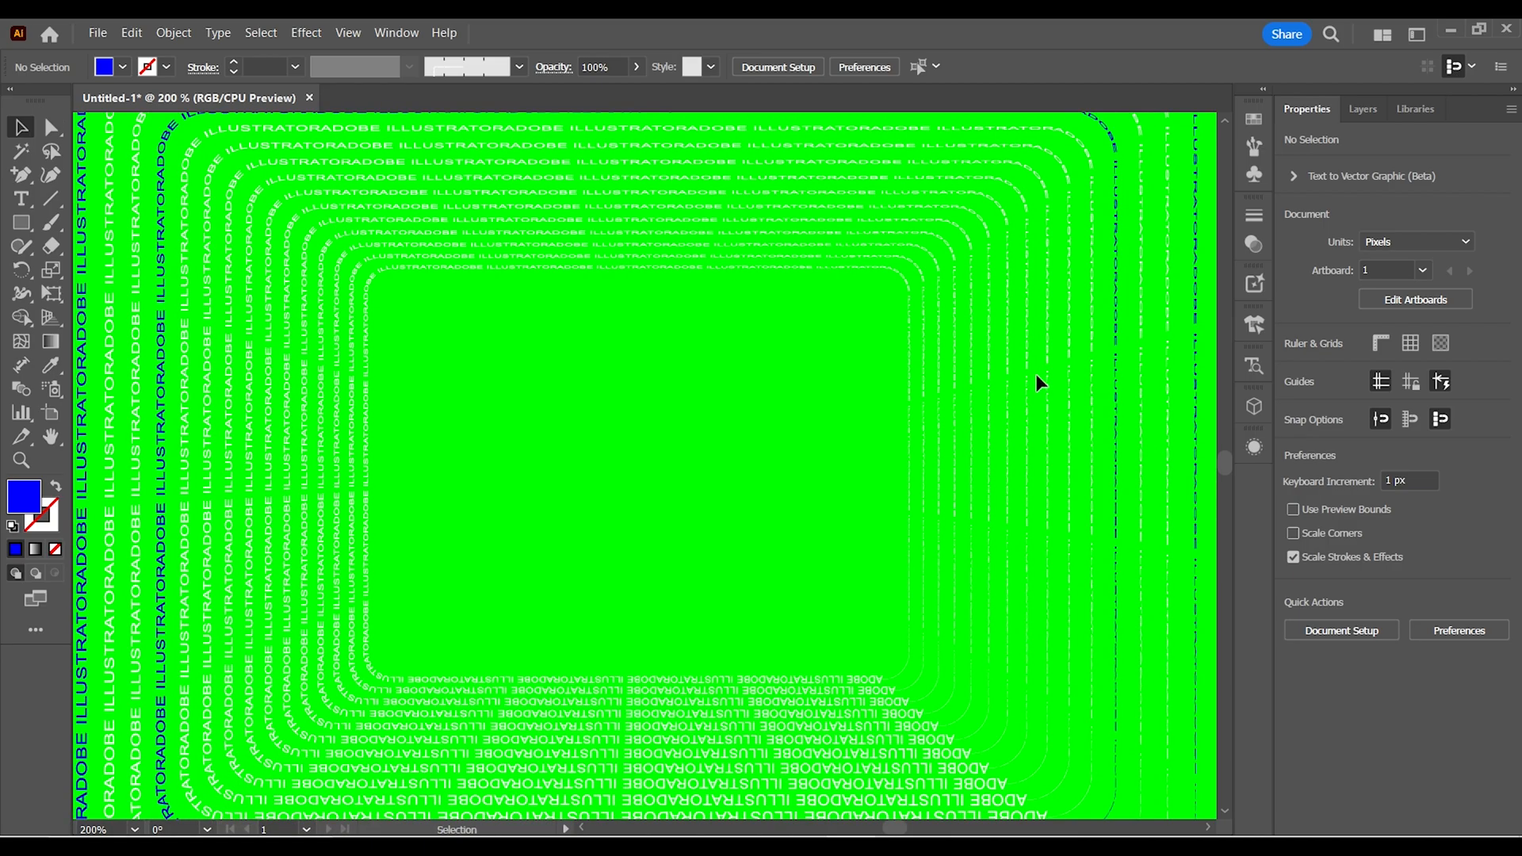
pyautogui.click(209, 379)
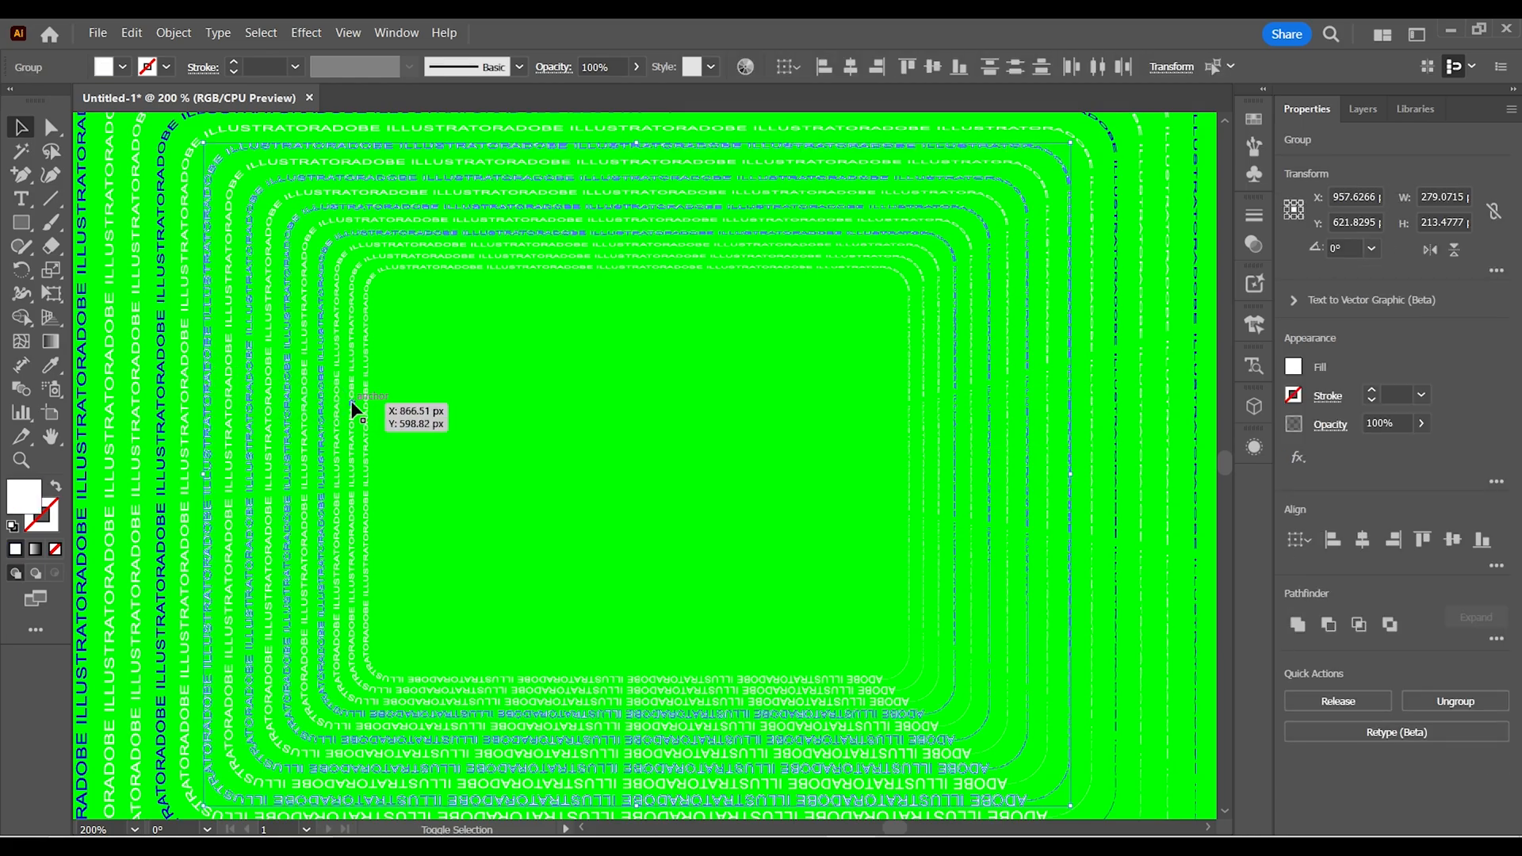
pyautogui.click(120, 69)
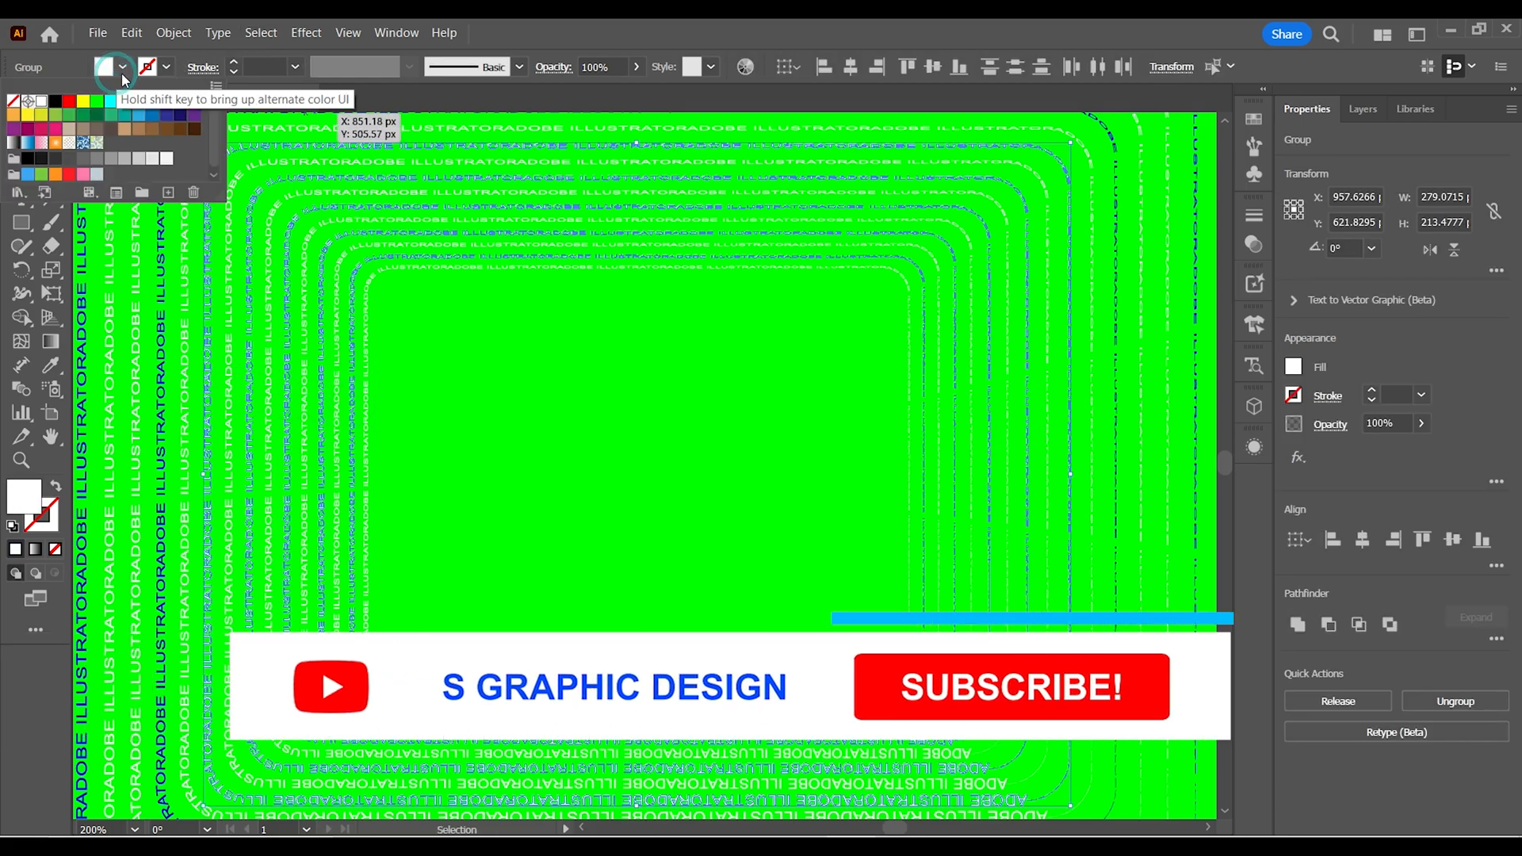
pyautogui.click(165, 115)
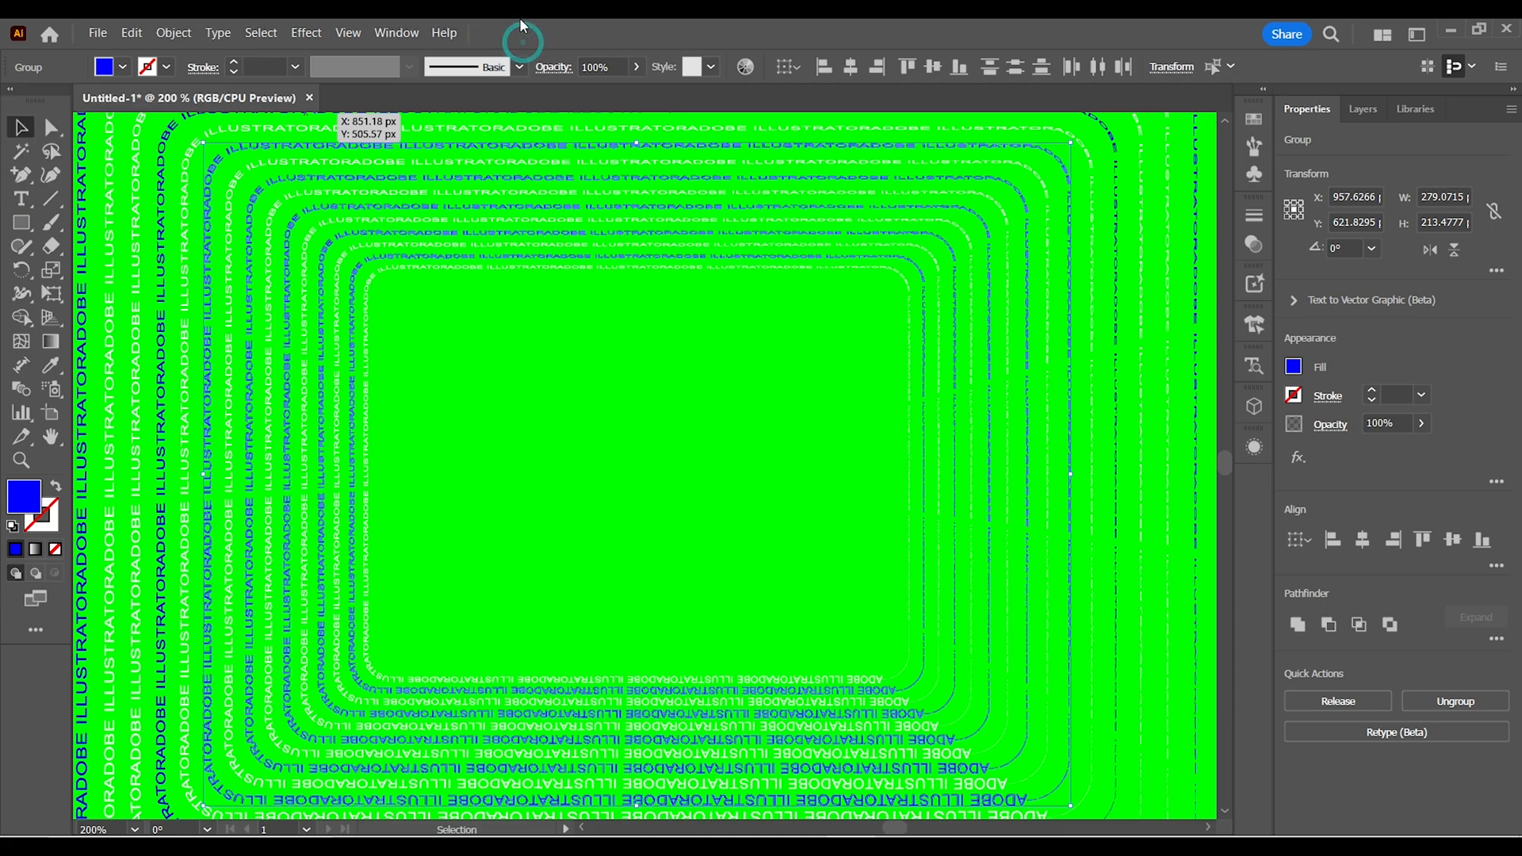
# - Deselect the lettering rings and examine the blue and white alternation across the whole tunnel and close up around its center
pyautogui.click(544, 359)
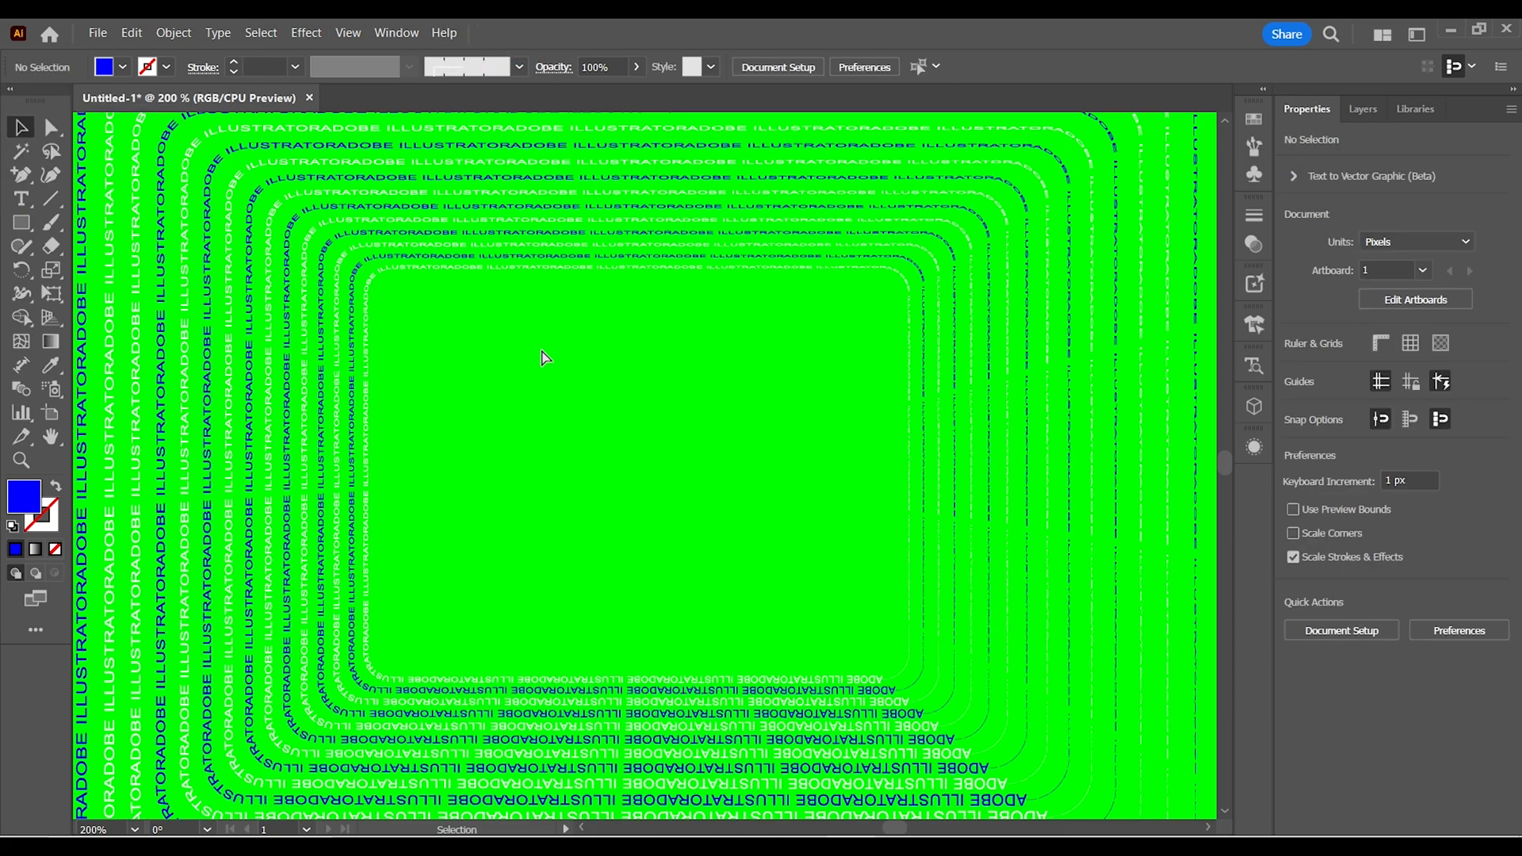
pyautogui.hotkey('ctrl', '-')
pyautogui.hotkey('ctrl', '-')
pyautogui.hotkey('ctrl', '-')
pyautogui.hotkey('ctrl', '-')
pyautogui.hotkey('ctrl', '-')
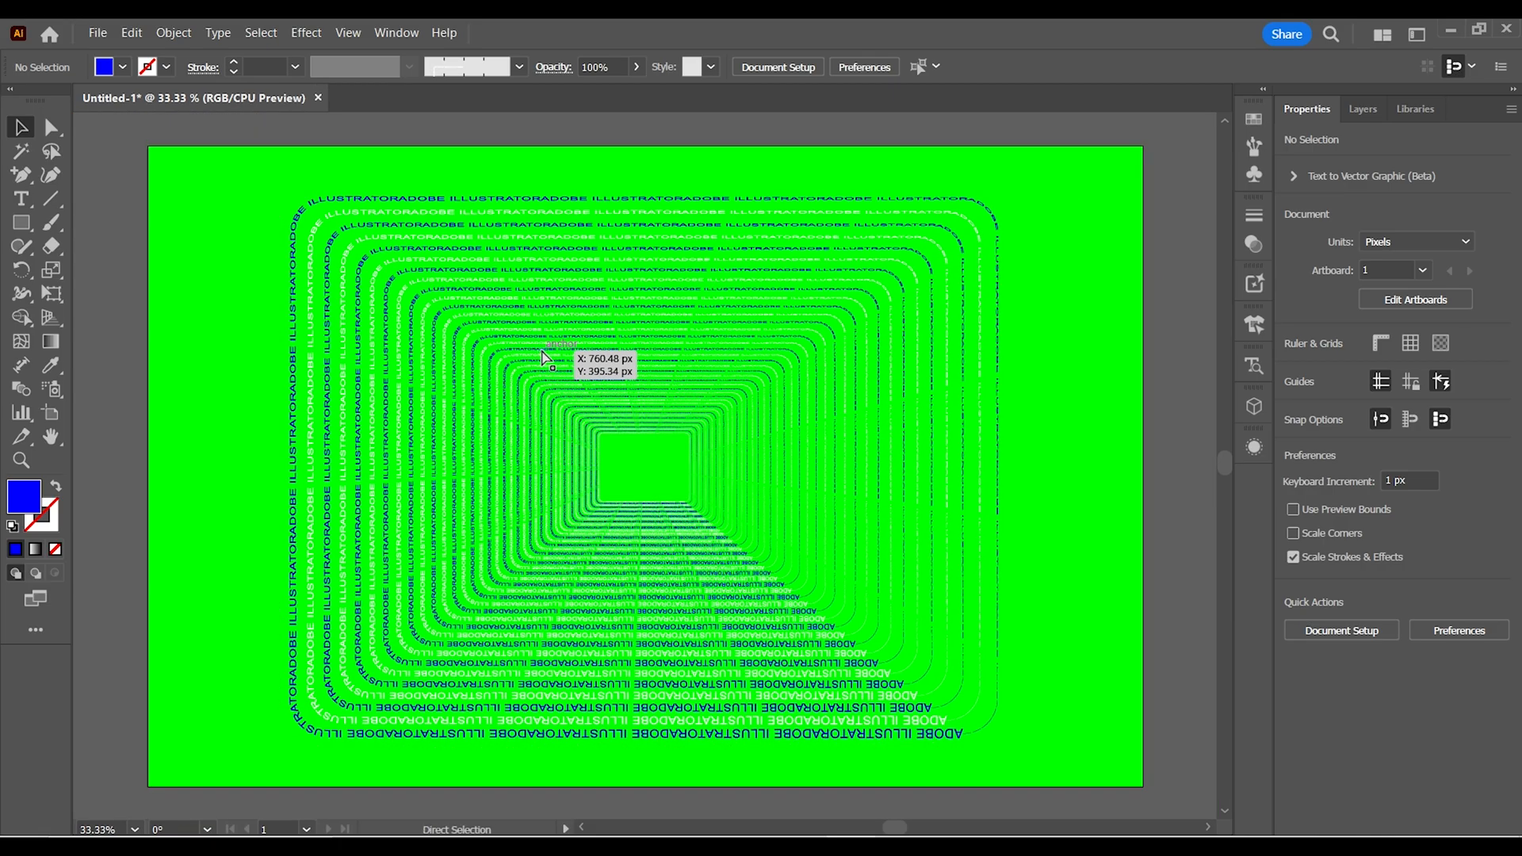
pyautogui.hotkey('ctrl', '+')
pyautogui.hotkey('ctrl', '+')
pyautogui.hotkey('ctrl', '+')
pyautogui.hotkey('ctrl', '+')
pyautogui.hotkey('ctrl', '+')
pyautogui.hotkey('ctrl', '+')
pyautogui.hotkey('ctrl', '+')
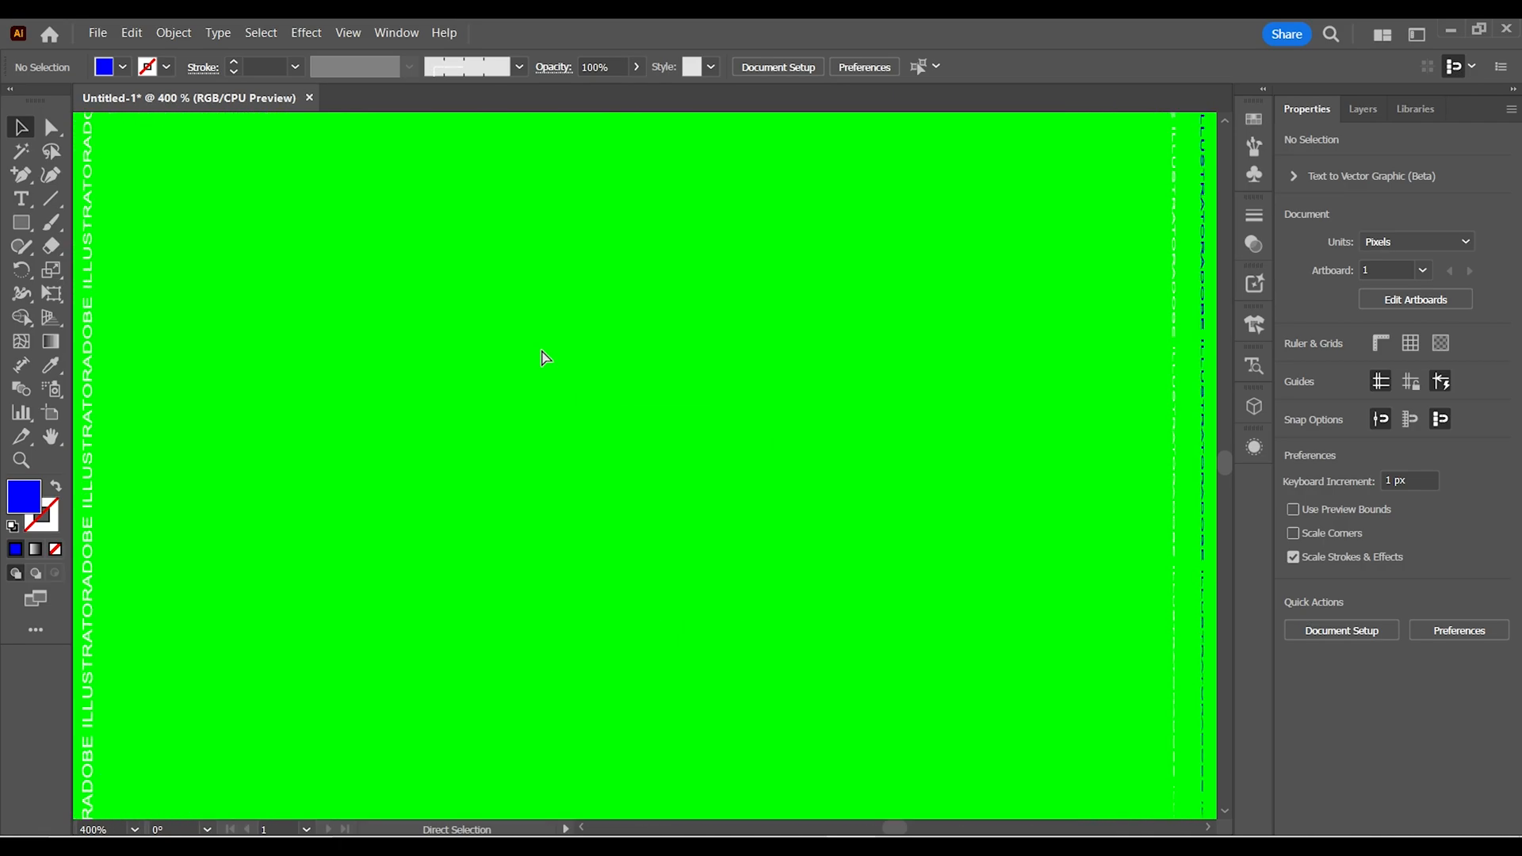
pyautogui.hotkey('ctrl', '-')
pyautogui.hotkey('ctrl', '-')
pyautogui.hotkey('ctrl', '-')
pyautogui.hotkey('ctrl', '-')
pyautogui.hotkey('ctrl', '-')
pyautogui.hotkey('ctrl', '-')
pyautogui.hotkey('ctrl', '-')
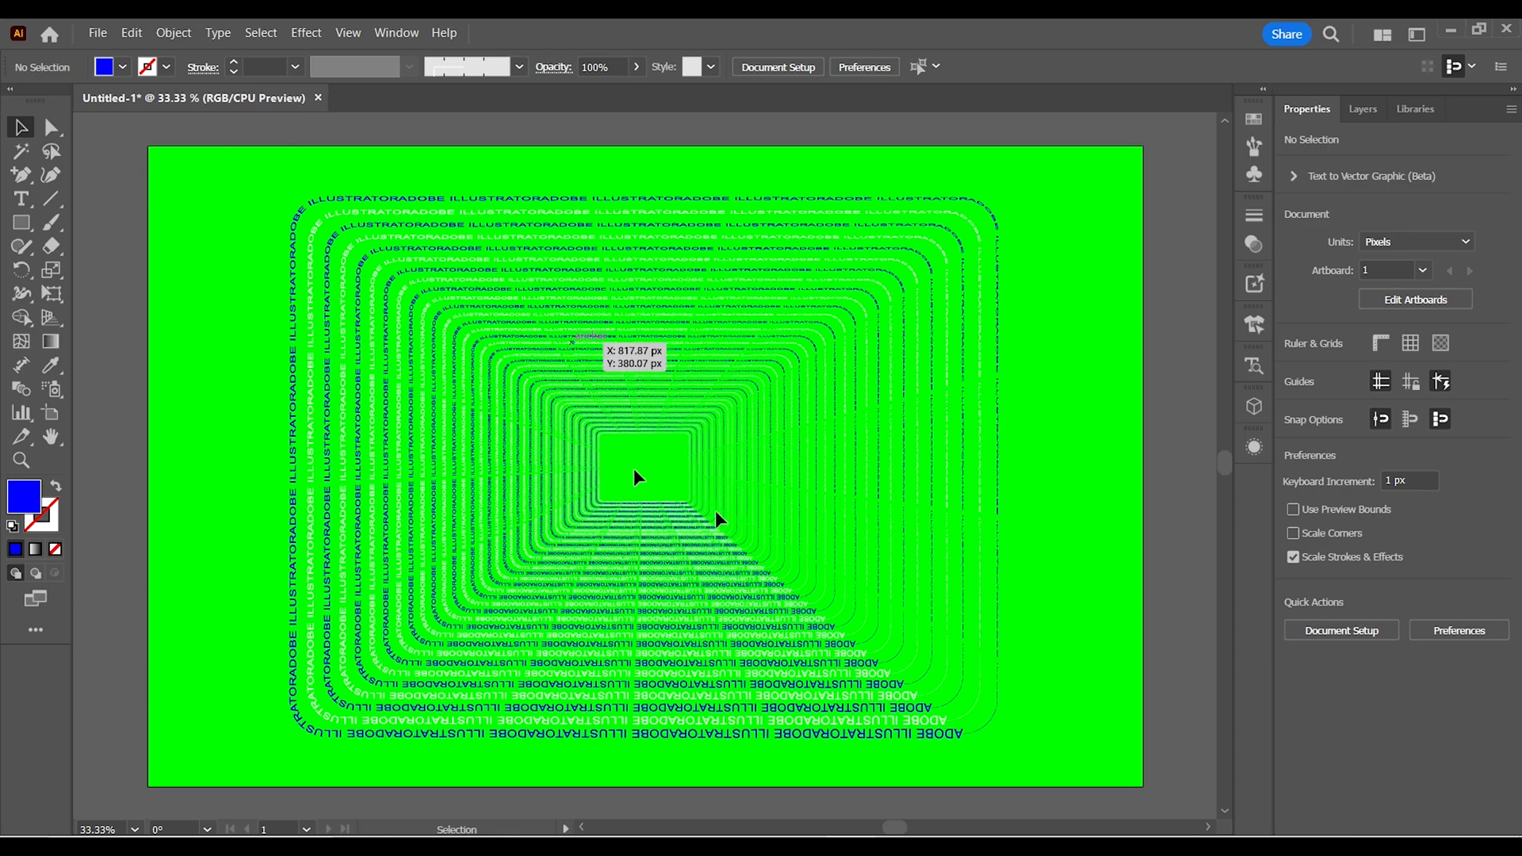
# - Select all the lettering rings, pull their upper-right corner inward and down with Free Transform's Free Distort, and deselect the artwork
pyautogui.moveTo(218, 167); pyautogui.dragTo(1036, 768)
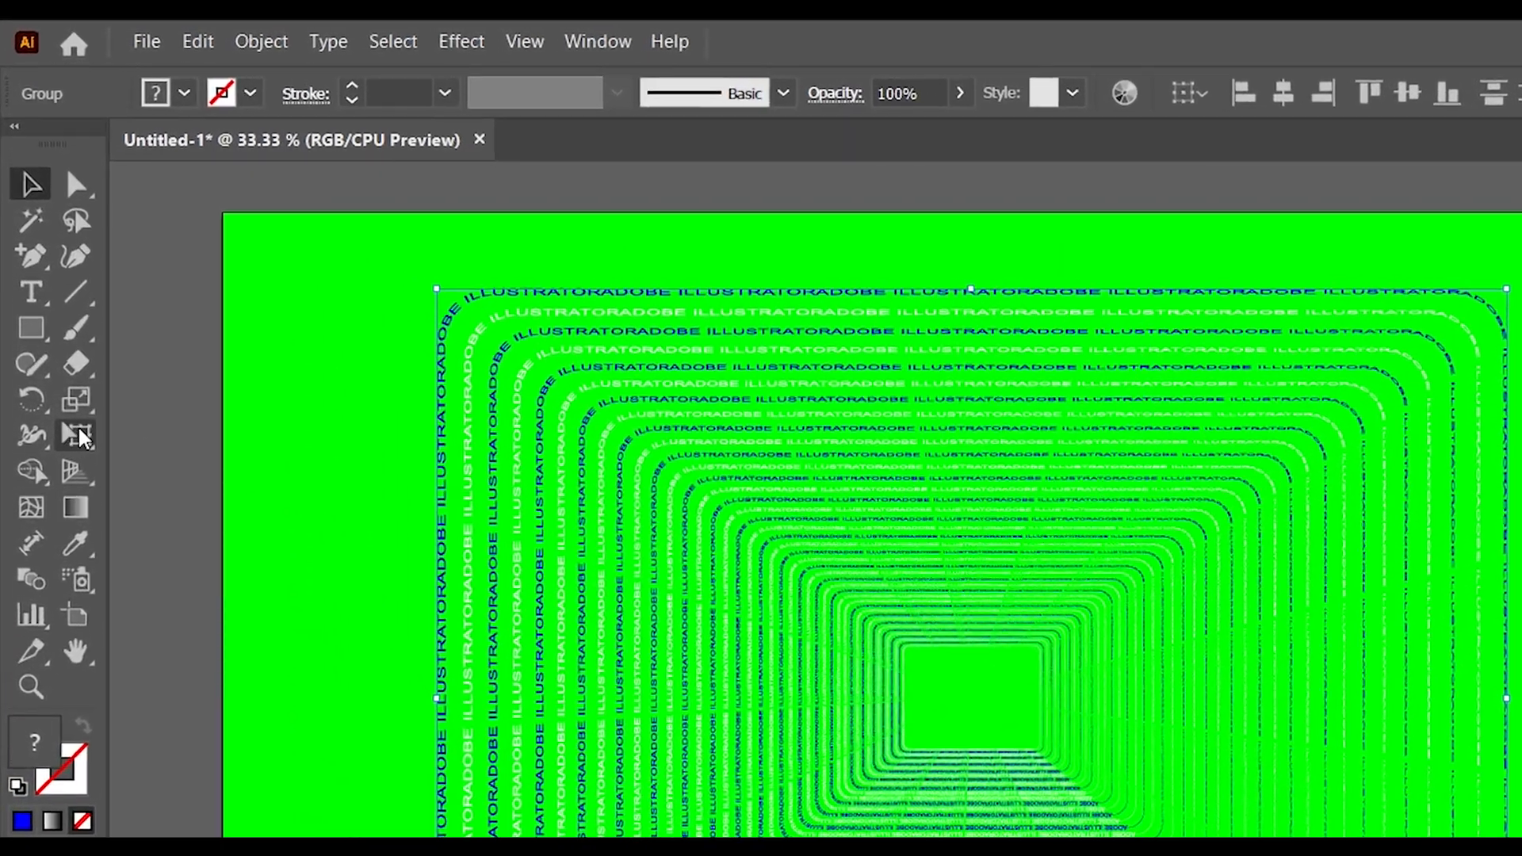
pyautogui.click(82, 437)
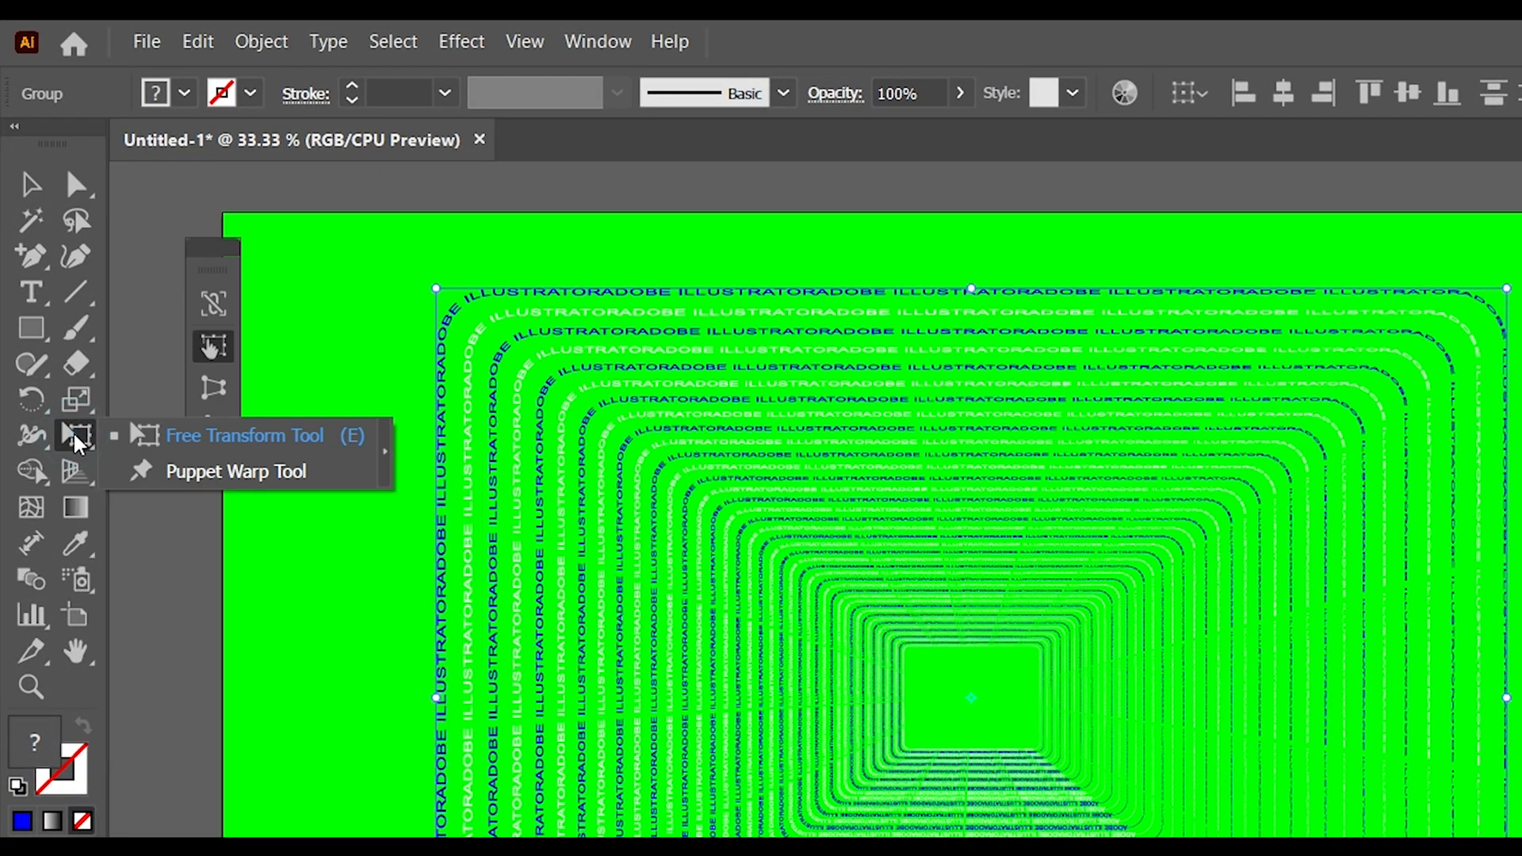
pyautogui.click(207, 252)
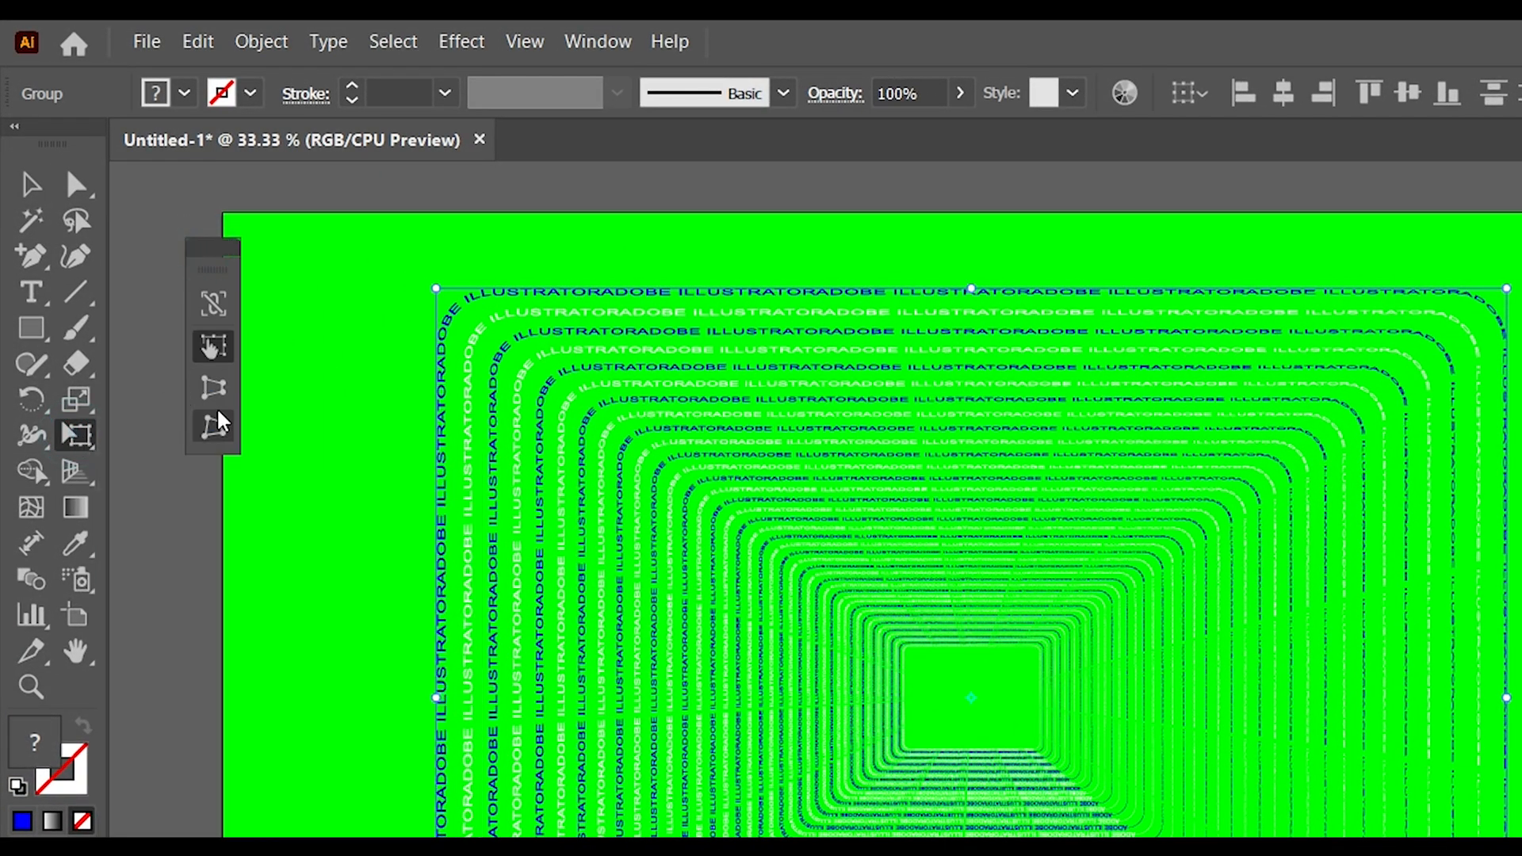
pyautogui.click(214, 431)
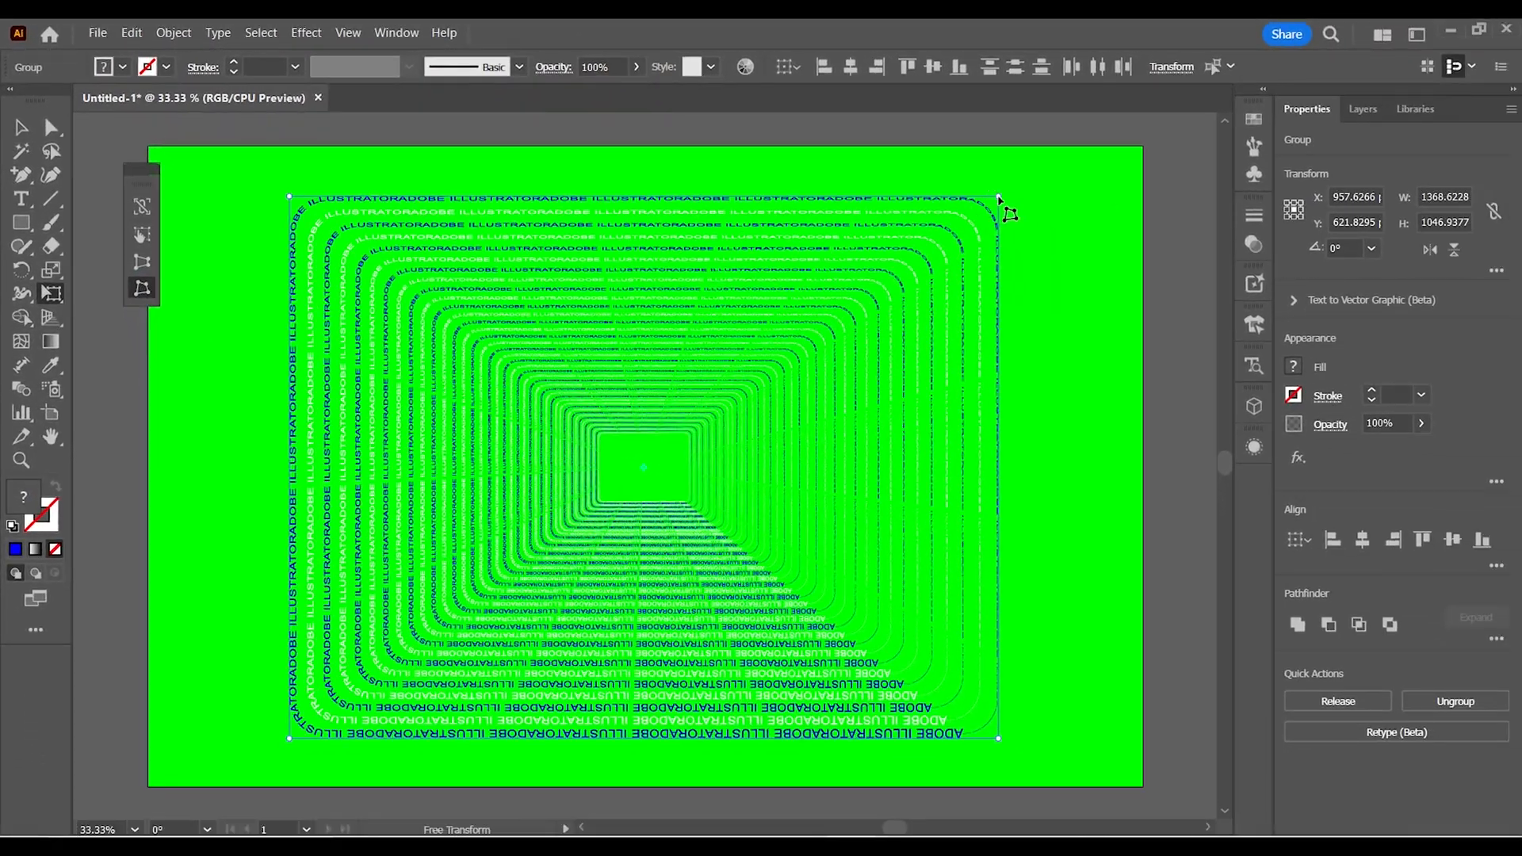
pyautogui.moveTo(999, 197); pyautogui.dragTo(917, 251)
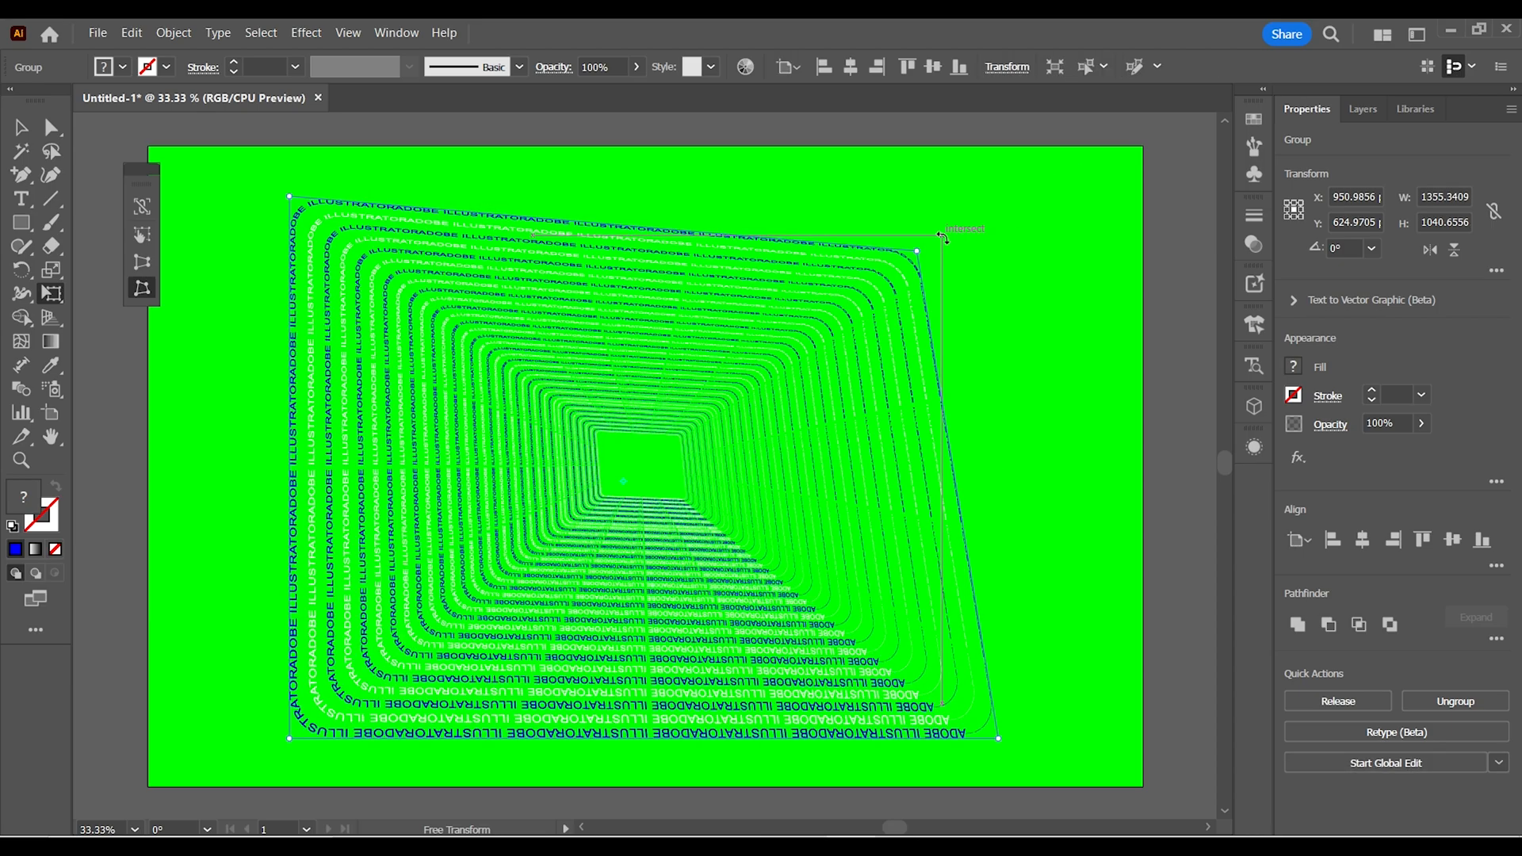
pyautogui.press('v')
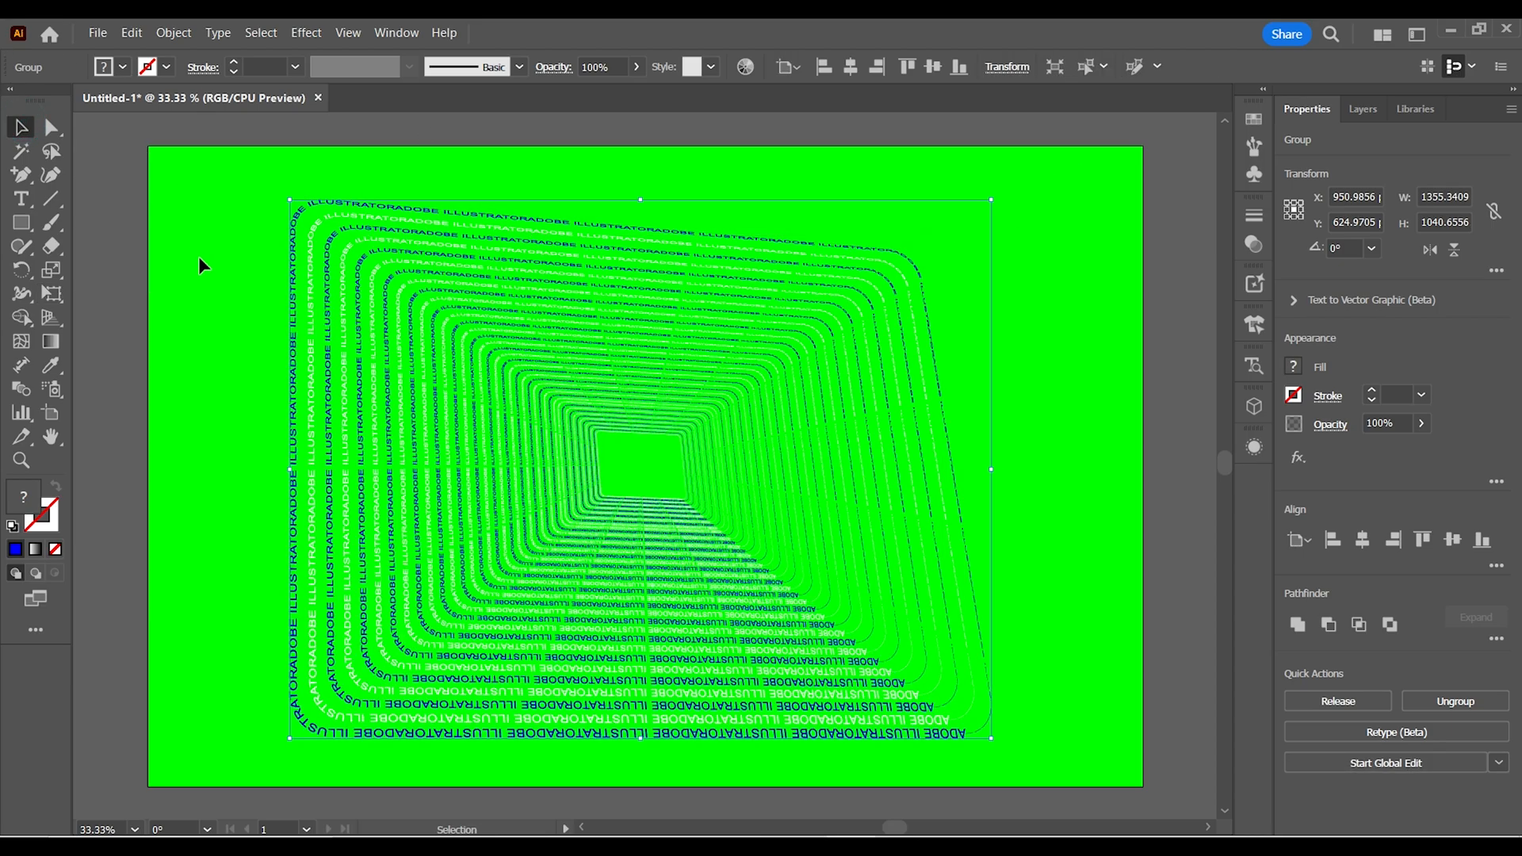
pyautogui.click(200, 264)
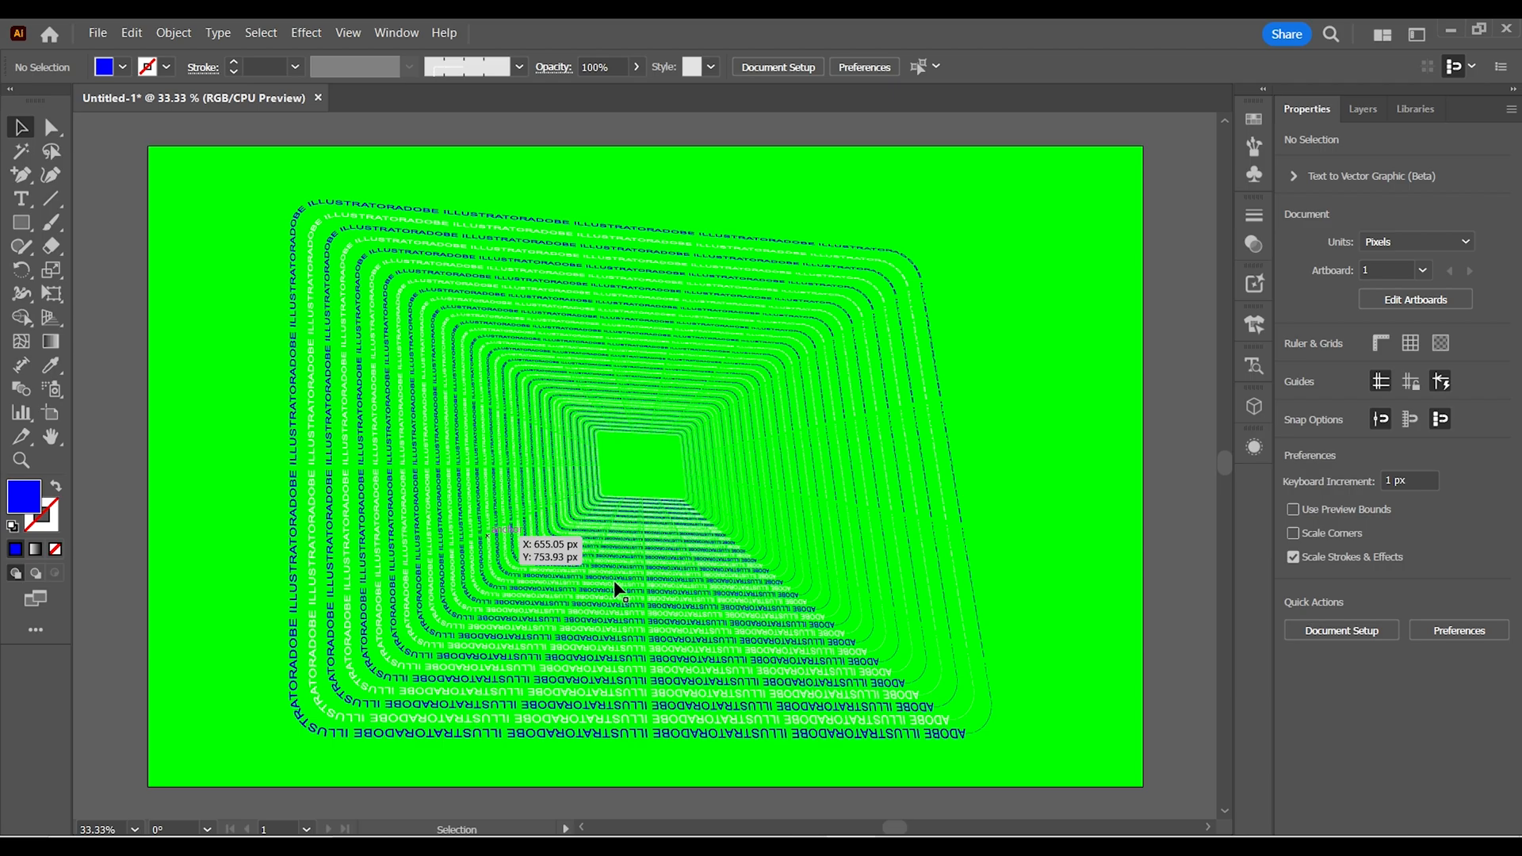
# - Examine the distorted lettering tunnel close up and as a whole on the artboard, finishing with the Selection tool active
pyautogui.press('+')
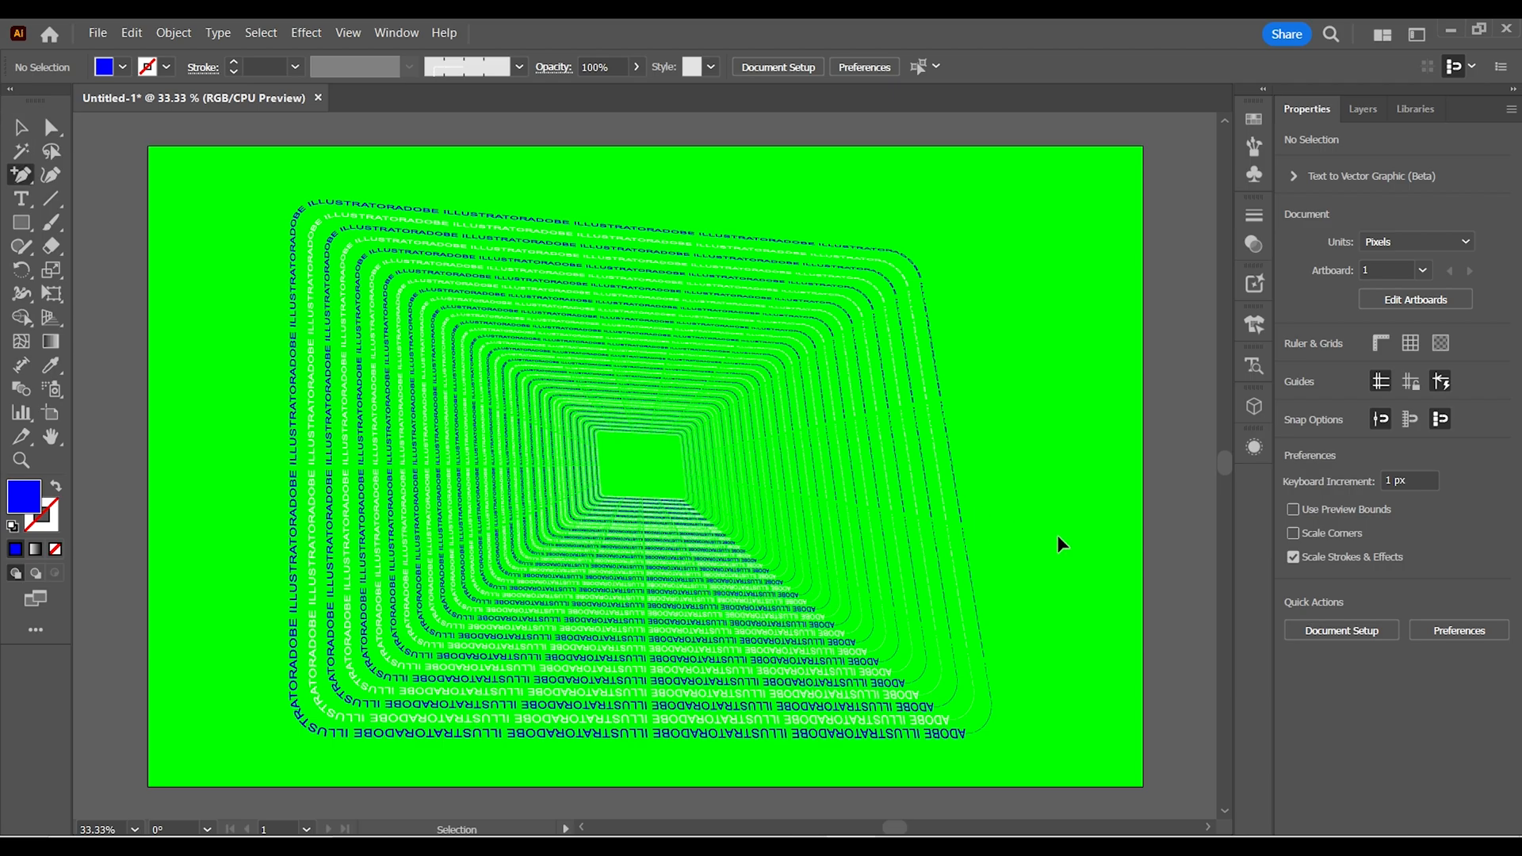
pyautogui.hotkey('ctrl', '+')
pyautogui.hotkey('ctrl', '+')
pyautogui.hotkey('ctrl', '+')
pyautogui.hotkey('ctrl', '+')
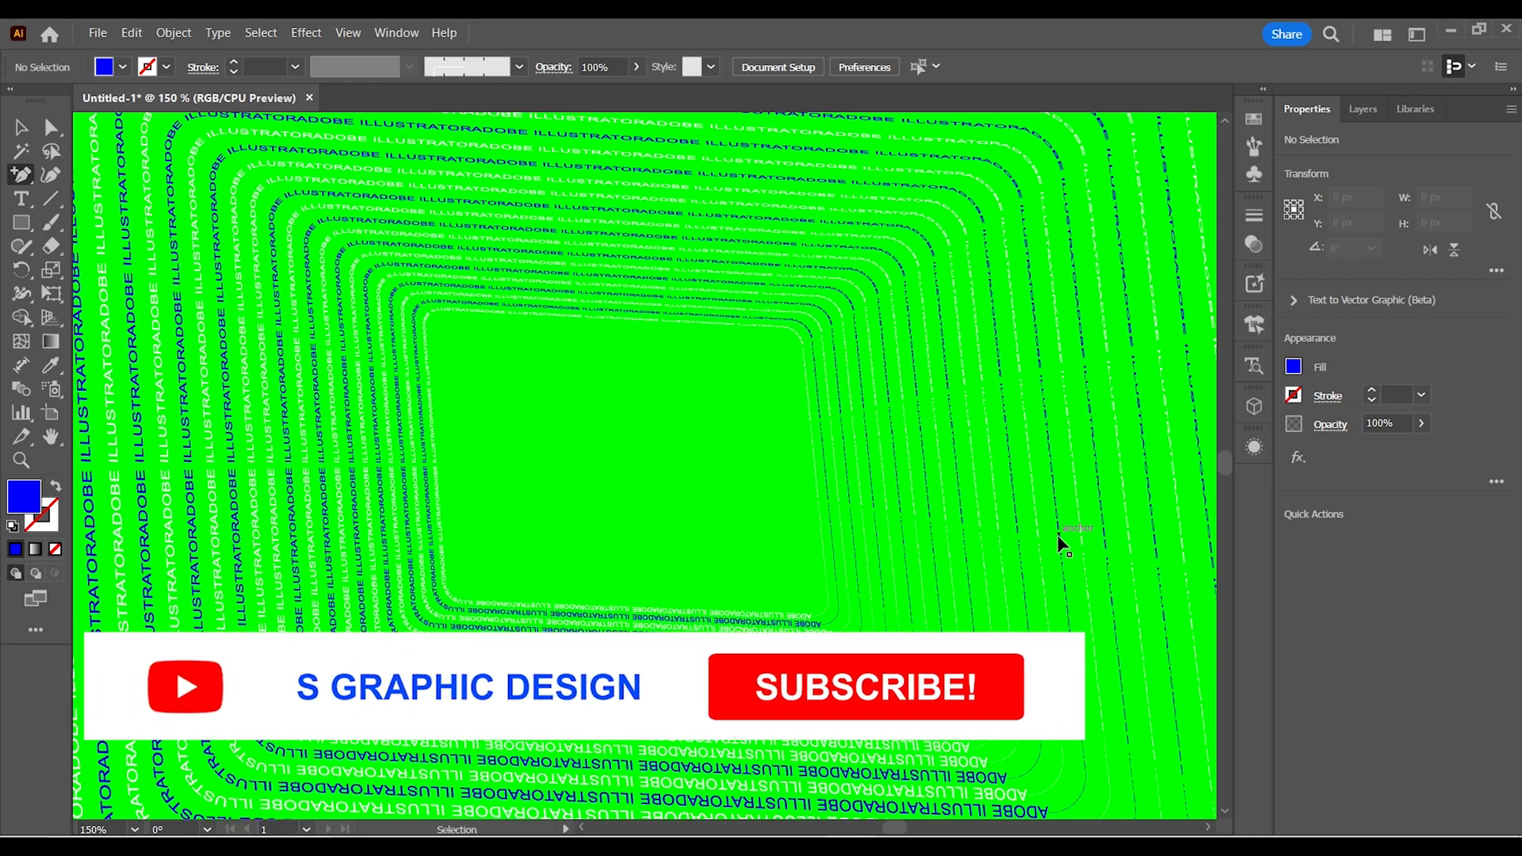
pyautogui.hotkey('ctrl', '+')
pyautogui.hotkey('ctrl', '-')
pyautogui.hotkey('ctrl', '-')
pyautogui.hotkey('ctrl', '-')
pyautogui.hotkey('ctrl', '-')
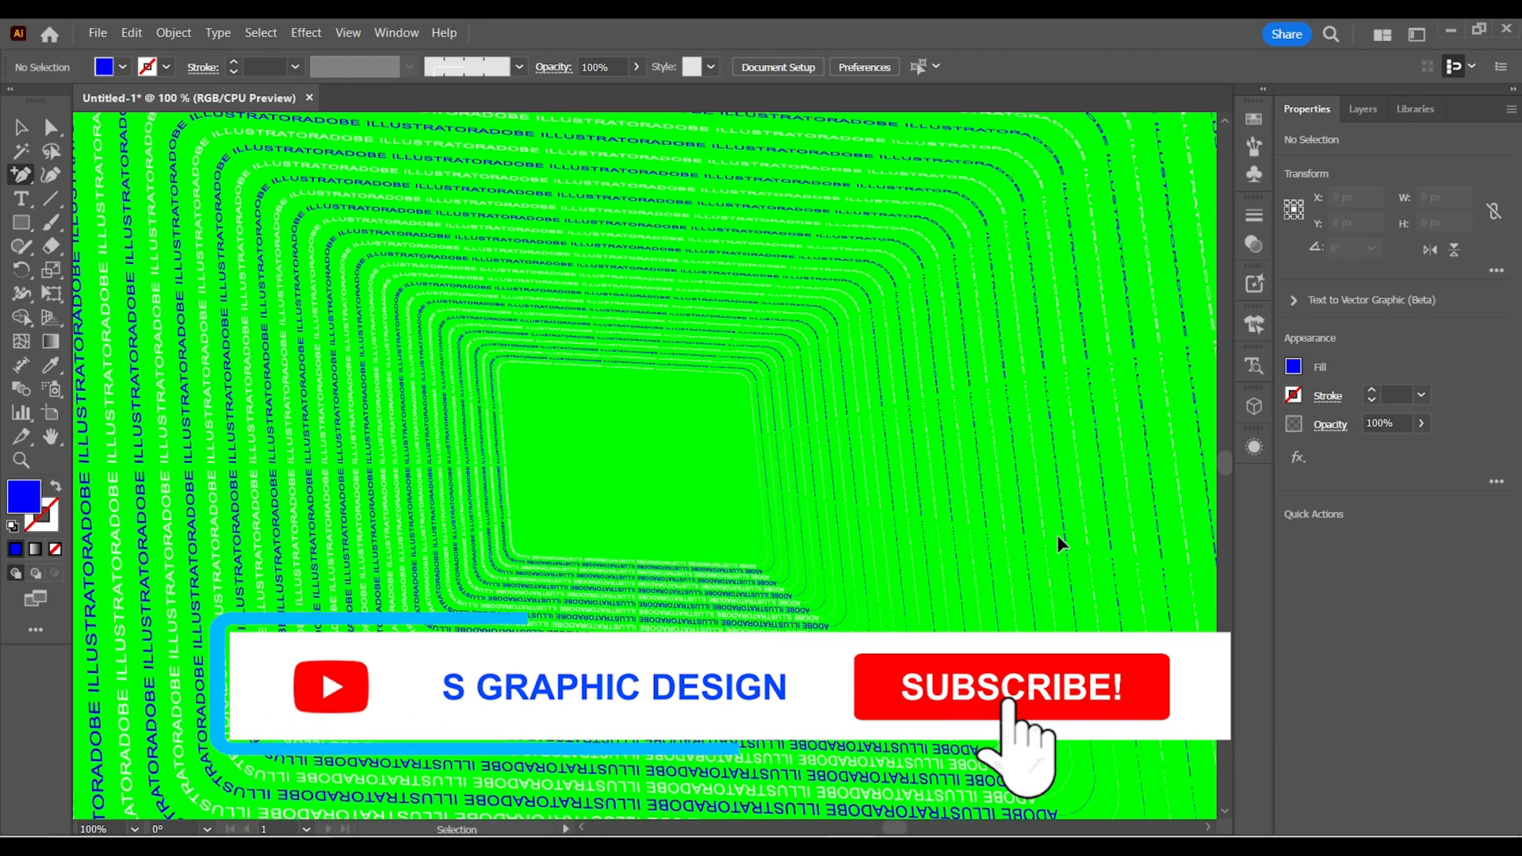
pyautogui.hotkey('ctrl', '-')
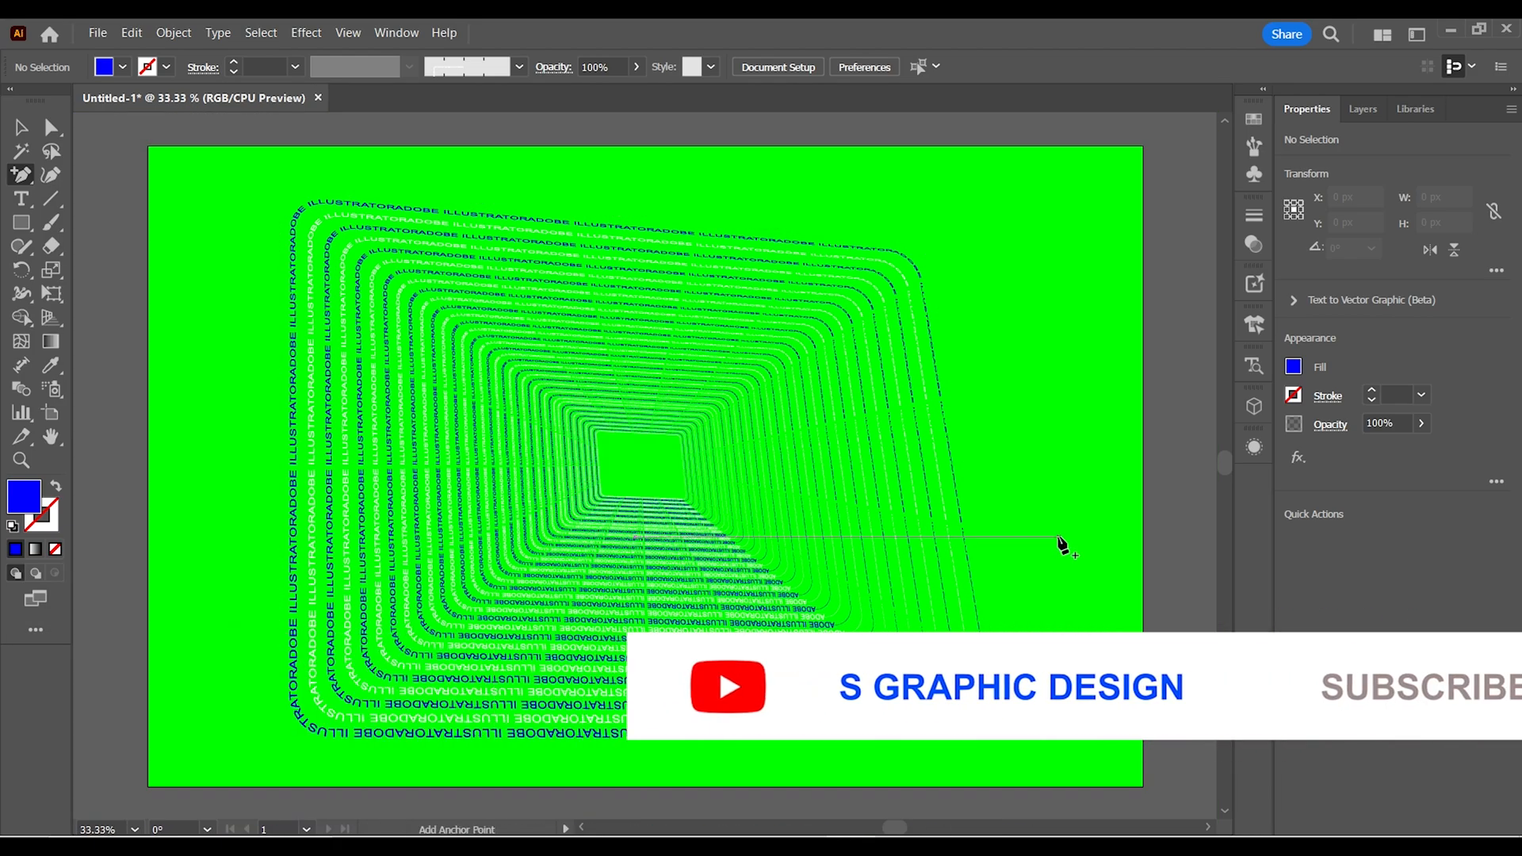
pyautogui.click(17, 124)
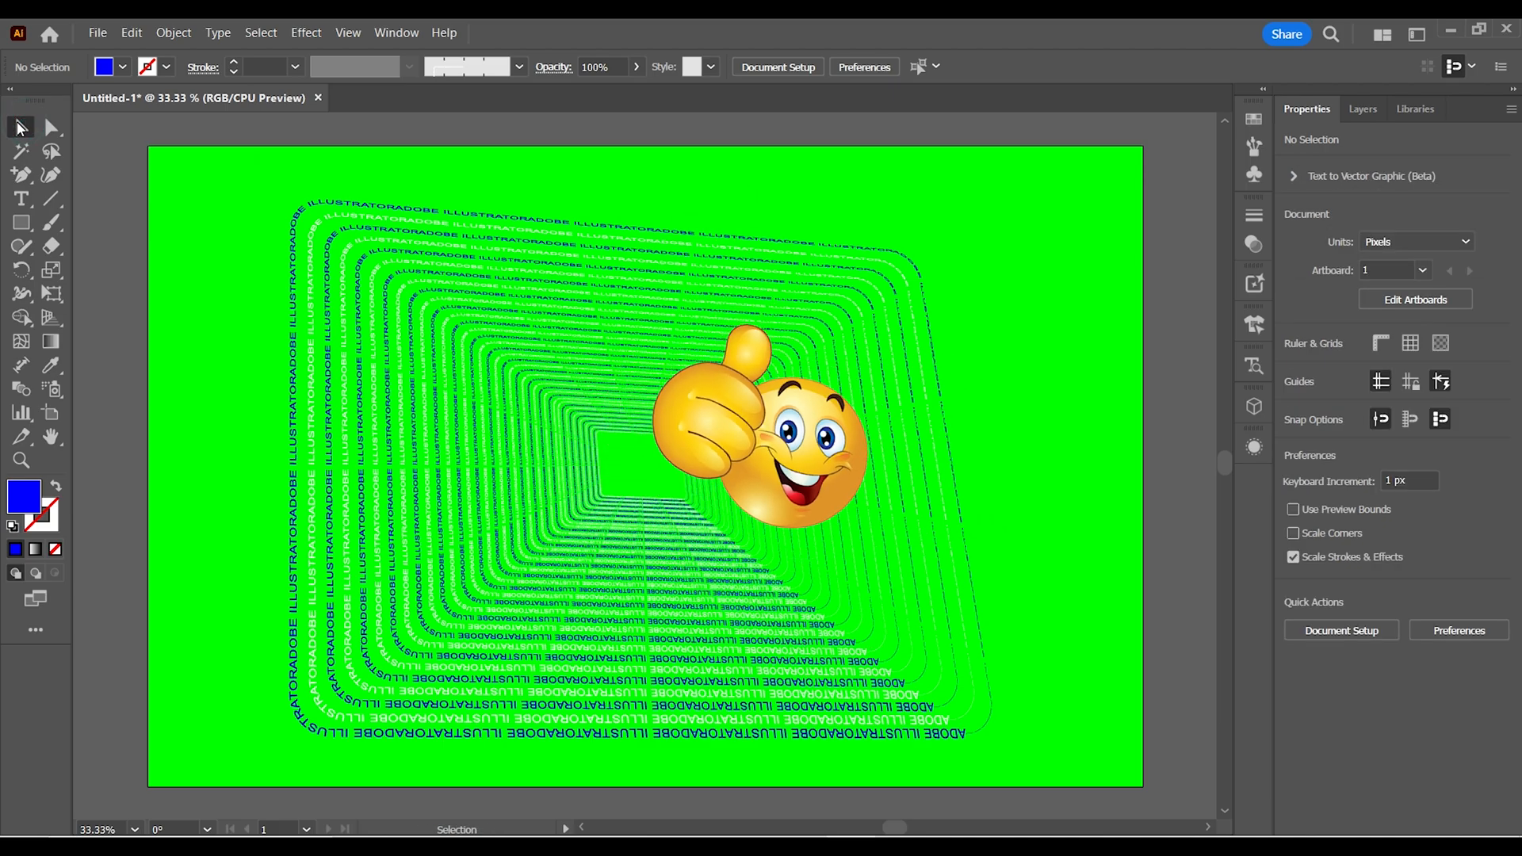